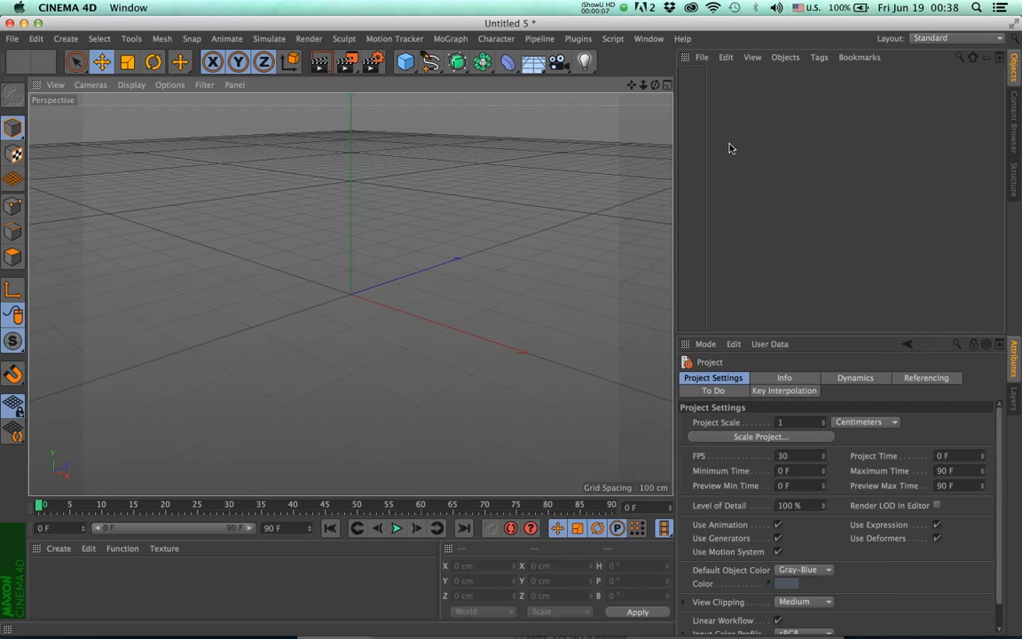
Step: Open the Orbolt asset library in the browser and download the free Spaceship asset manually as an HDA file
{"action": "left_click", "coordinate": [538, 39]}
{"action": "mouse_move", "coordinate": [567, 60]}
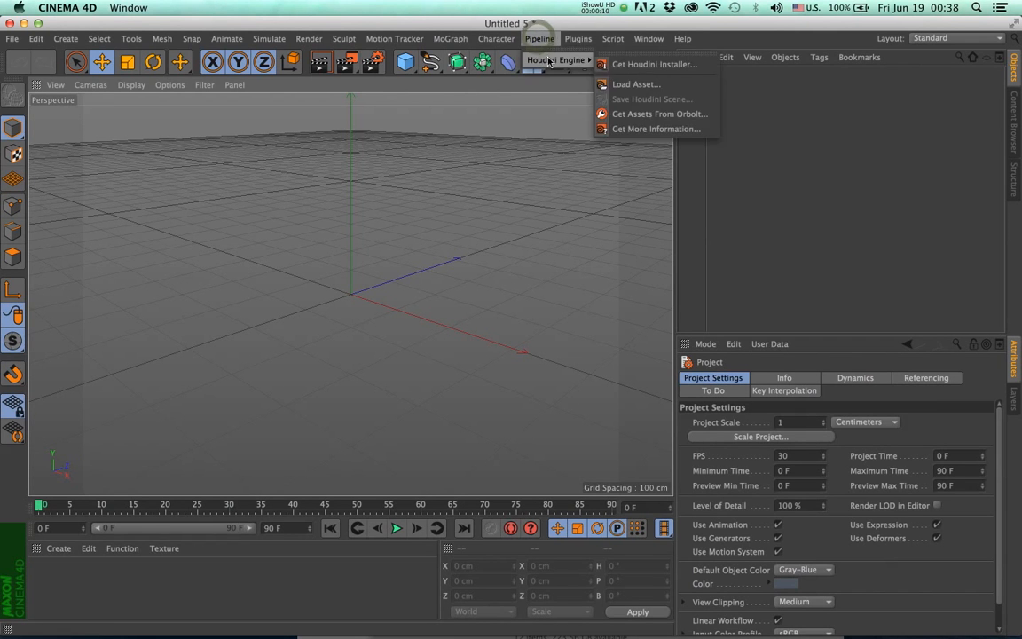
{"action": "left_click", "coordinate": [633, 114]}
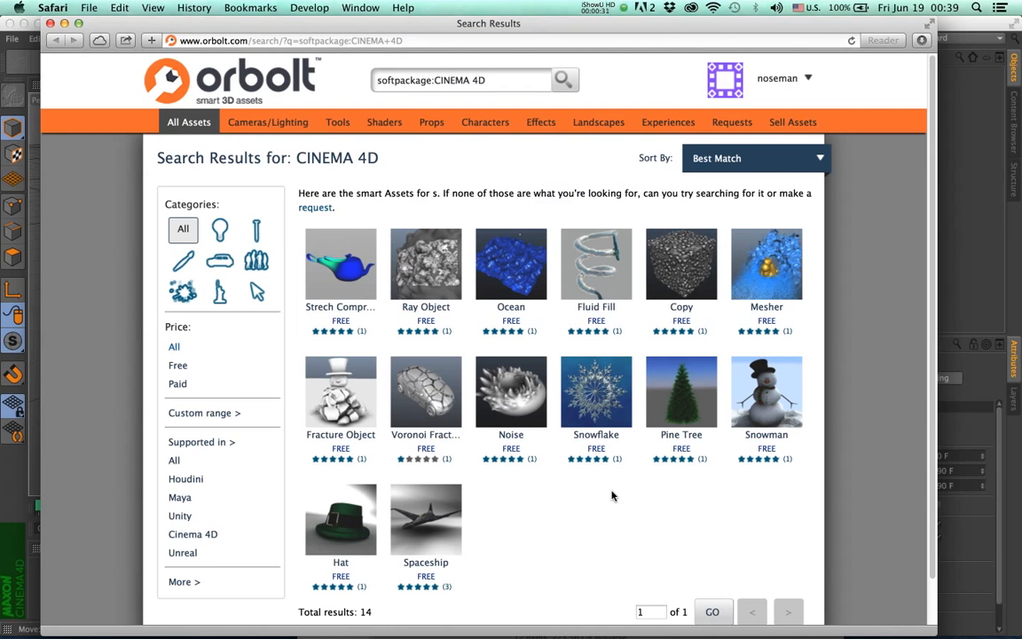
{"action": "left_click", "coordinate": [416, 519]}
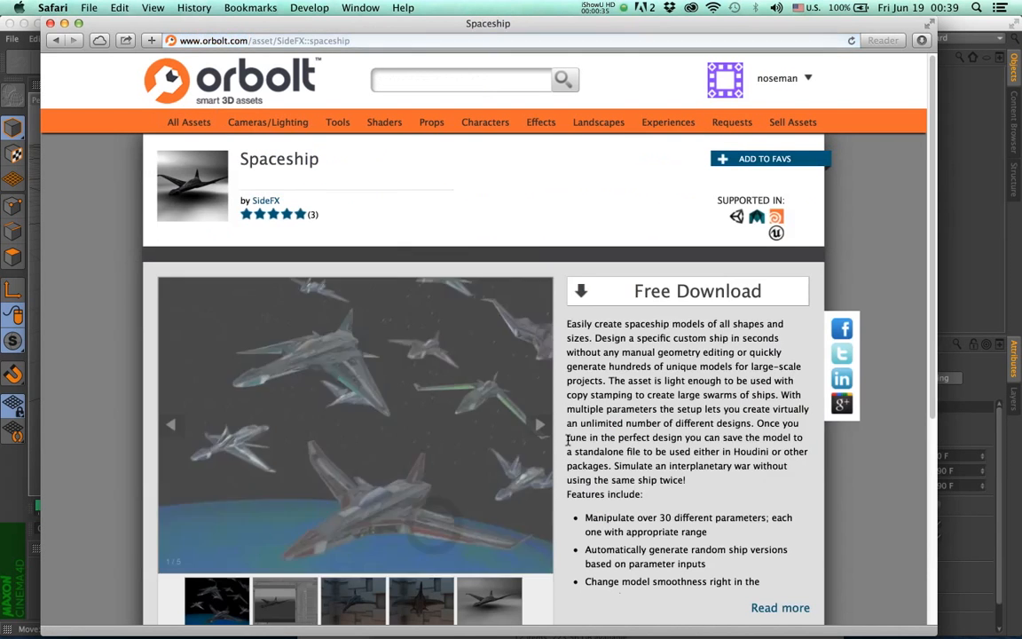
{"action": "left_click", "coordinate": [647, 301]}
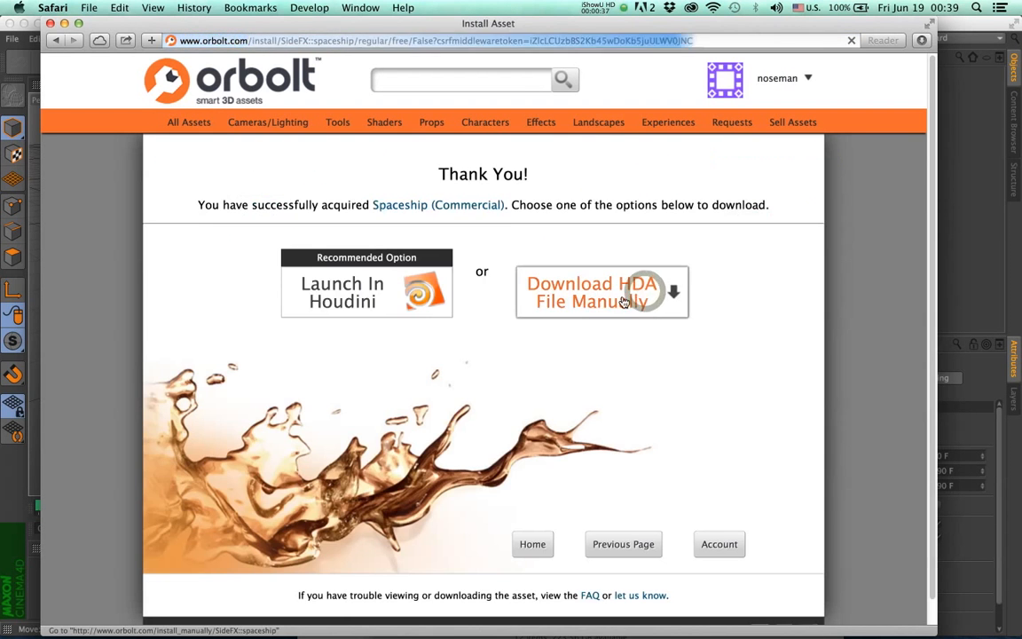
{"action": "left_click", "coordinate": [588, 306]}
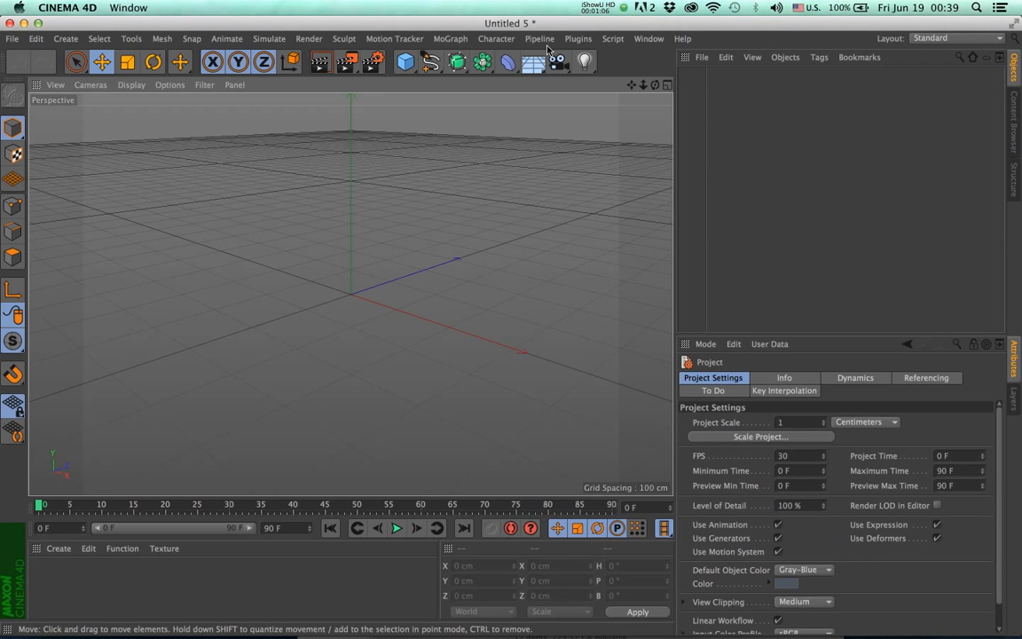
Step: Switch back to Cinema 4D and load the Houdini asset file SideFX__spaceship.otl into the scene
{"action": "left_click", "coordinate": [540, 38]}
{"action": "mouse_move", "coordinate": [546, 63]}
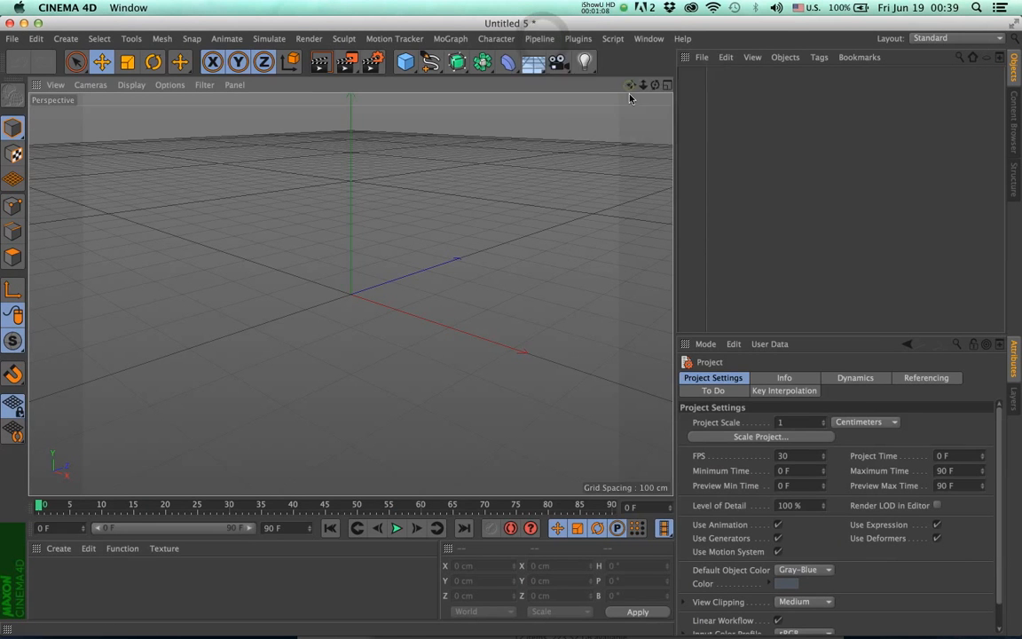
{"action": "left_click", "coordinate": [631, 85]}
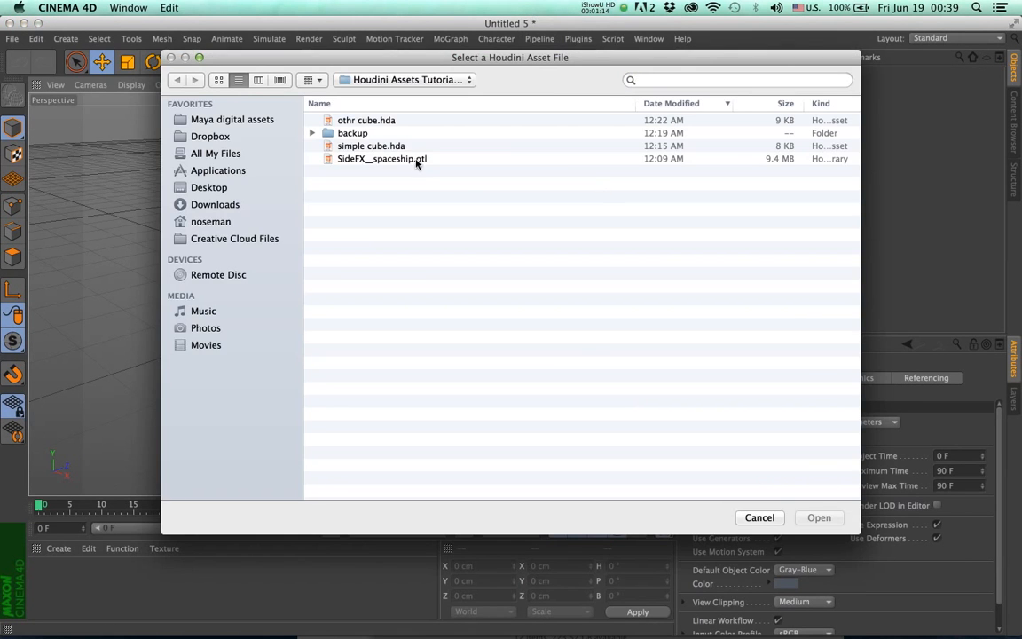
{"action": "left_click", "coordinate": [416, 159]}
{"action": "left_click", "coordinate": [819, 517]}
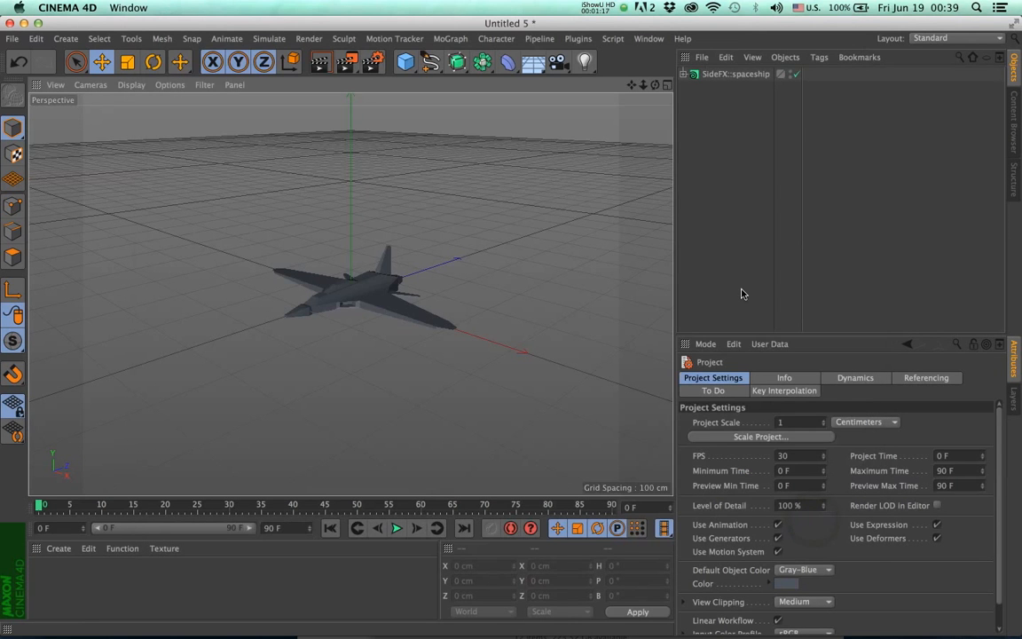
Step: Select the spaceship asset, enlarge its attributes area, and set the Randomize control to 0.6
{"action": "left_click", "coordinate": [700, 74]}
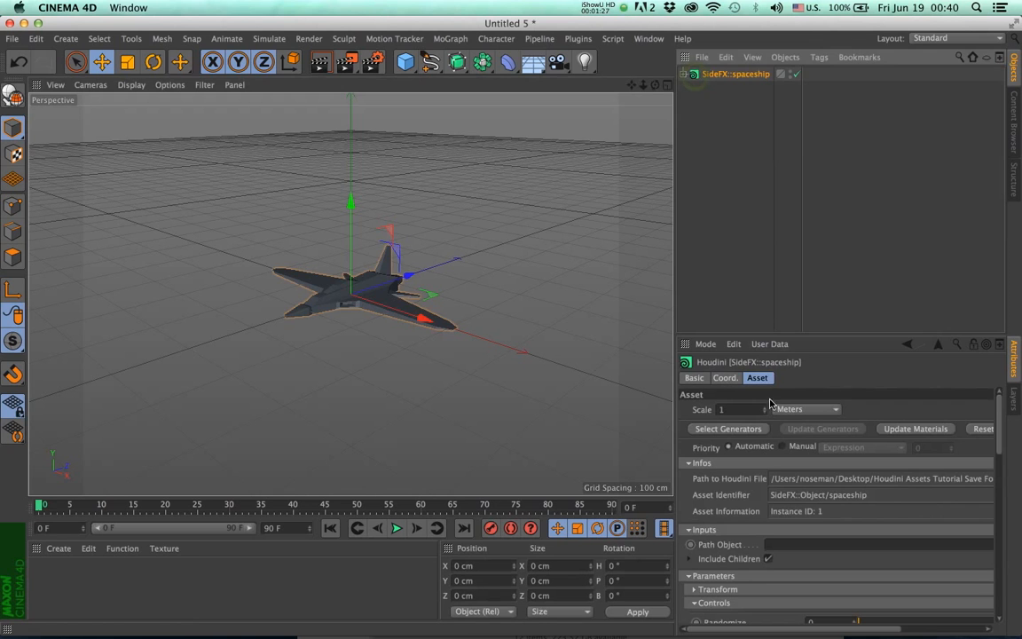
{"action": "left_click_drag", "start_coordinate": [784, 338], "coordinate": [784, 148]}
{"action": "mouse_move", "coordinate": [861, 430]}
{"action": "left_mouse_down"}
{"action": "mouse_move", "coordinate": [927, 429]}
{"action": "mouse_move", "coordinate": [872, 430]}
{"action": "left_mouse_up"}
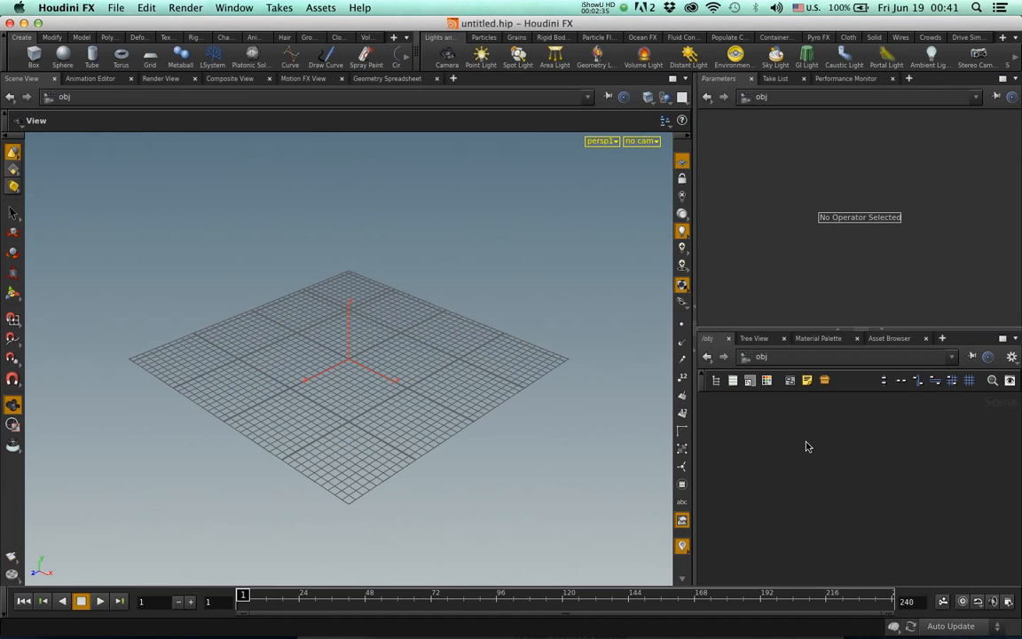
Step: Switch to Houdini FX and create a Box object in the obj network
{"action": "key", "text": "Tab"}
{"action": "type", "text": "box"}
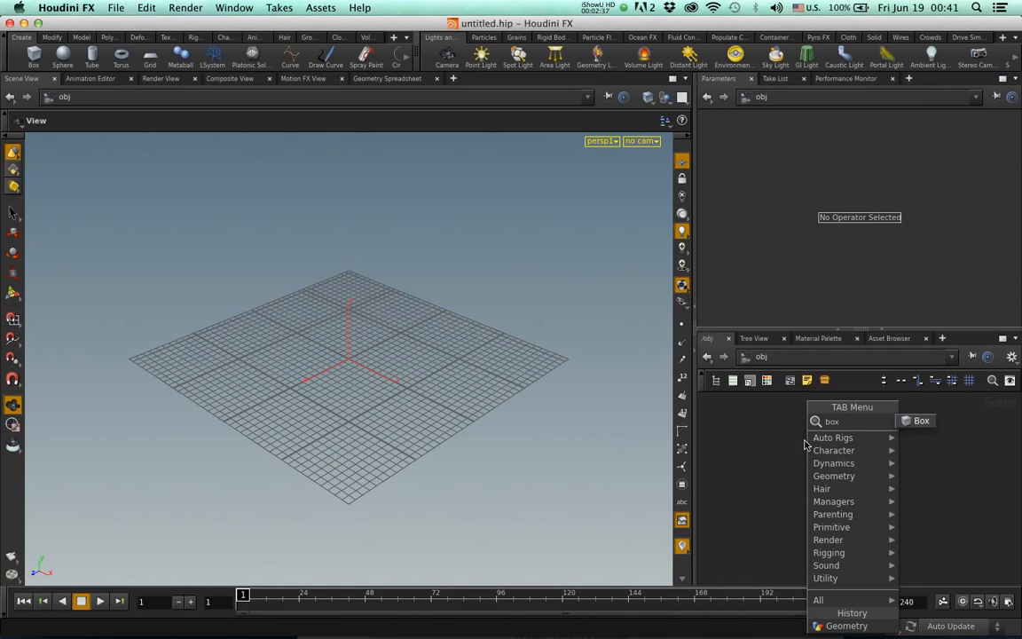
{"action": "key", "text": "Return"}
{"action": "left_click", "coordinate": [812, 444]}
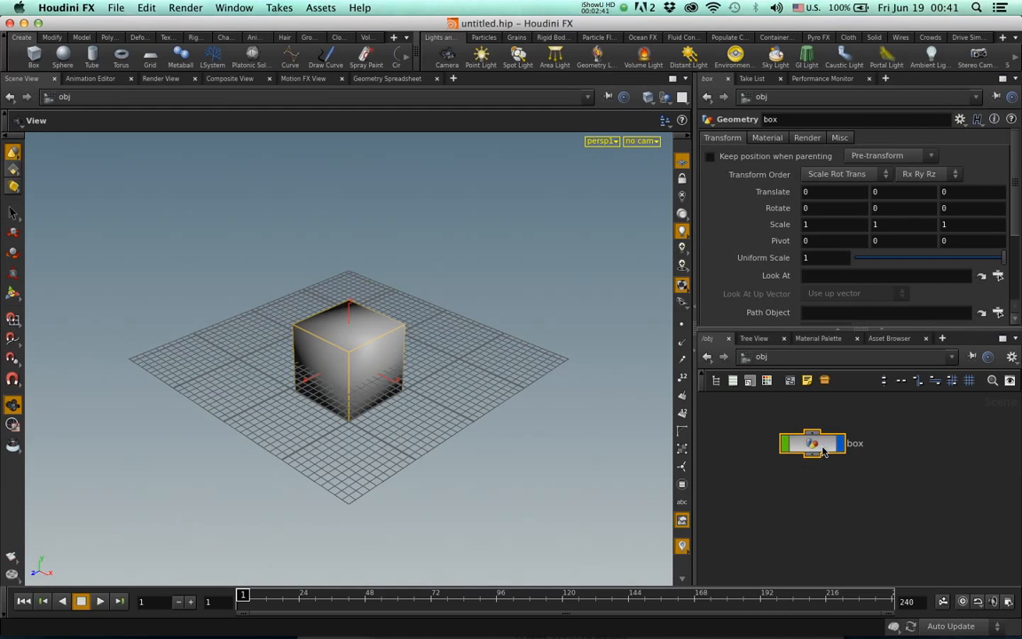
{"action": "left_click_drag", "start_coordinate": [814, 449], "coordinate": [823, 450]}
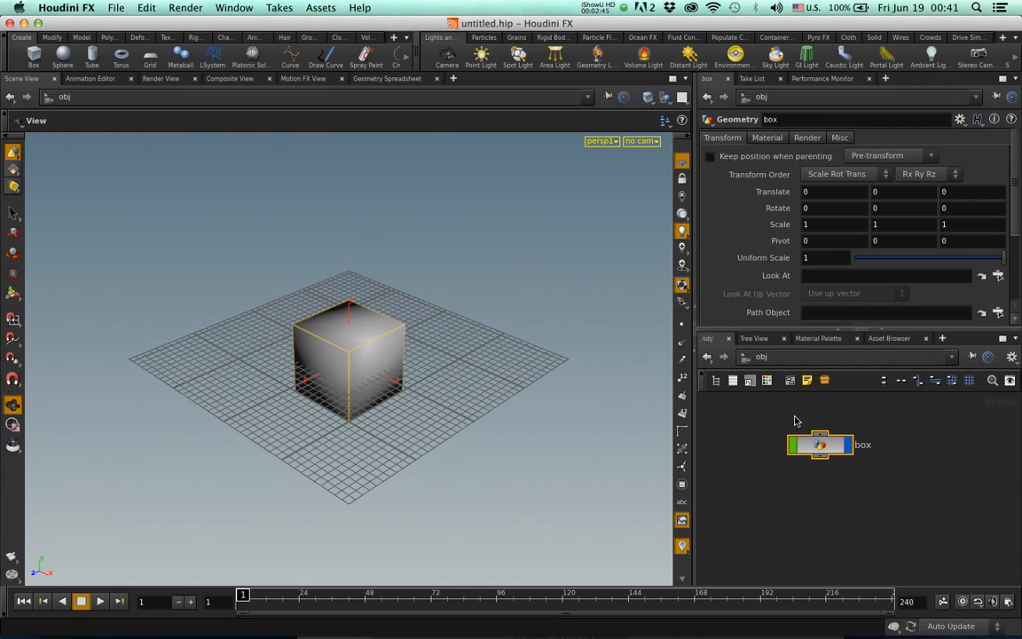
Step: Collapse the box node into a subnetwork and check its contents before returning to the obj level
{"action": "left_click", "coordinate": [759, 412]}
{"action": "left_click", "coordinate": [814, 446]}
{"action": "left_click", "coordinate": [825, 382]}
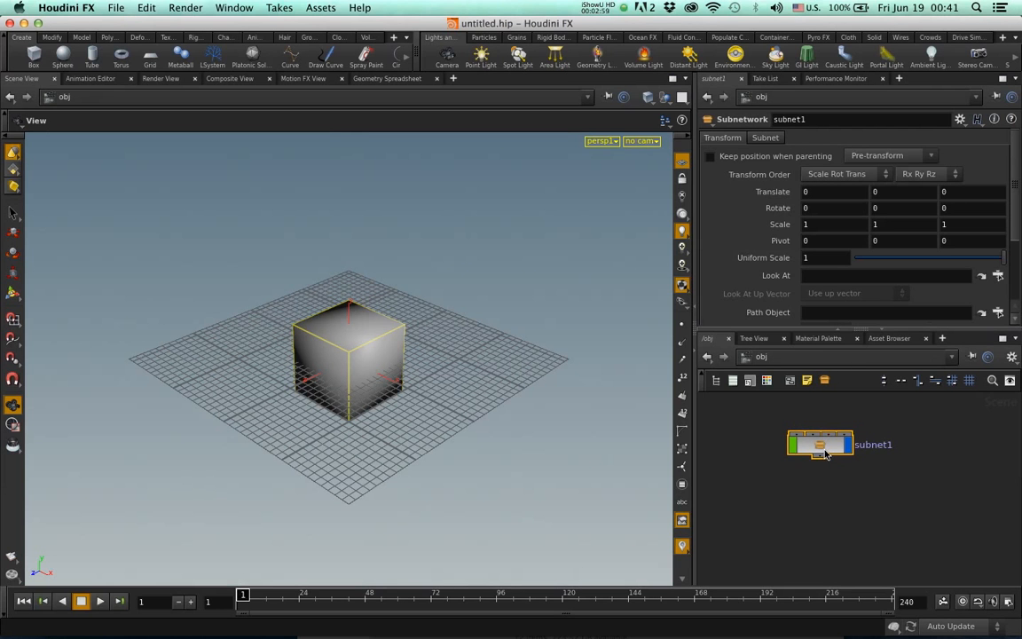
{"action": "double_click", "coordinate": [825, 451]}
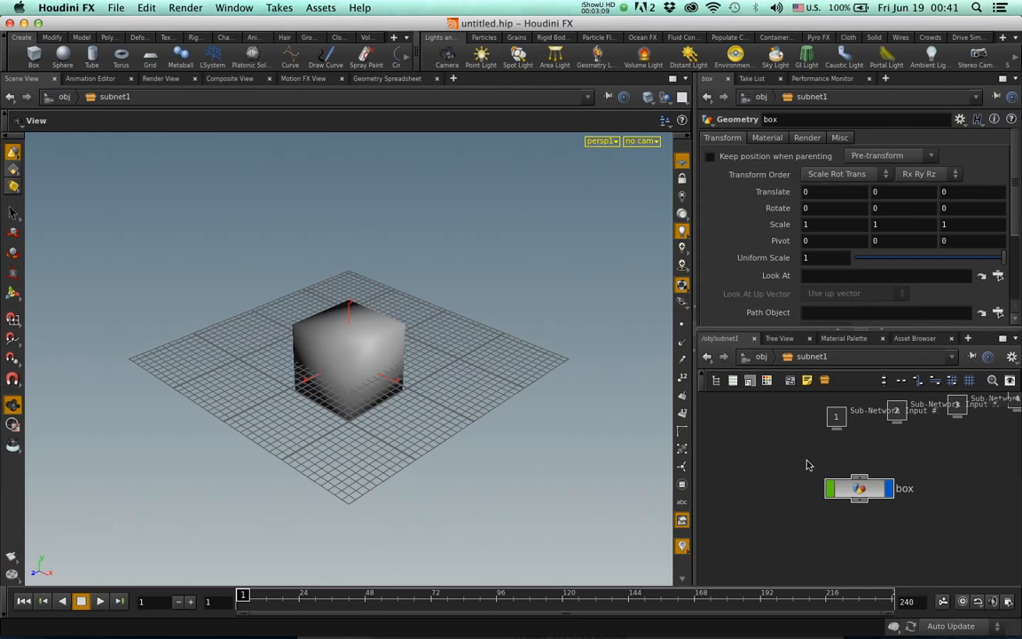
{"action": "left_click", "coordinate": [758, 358]}
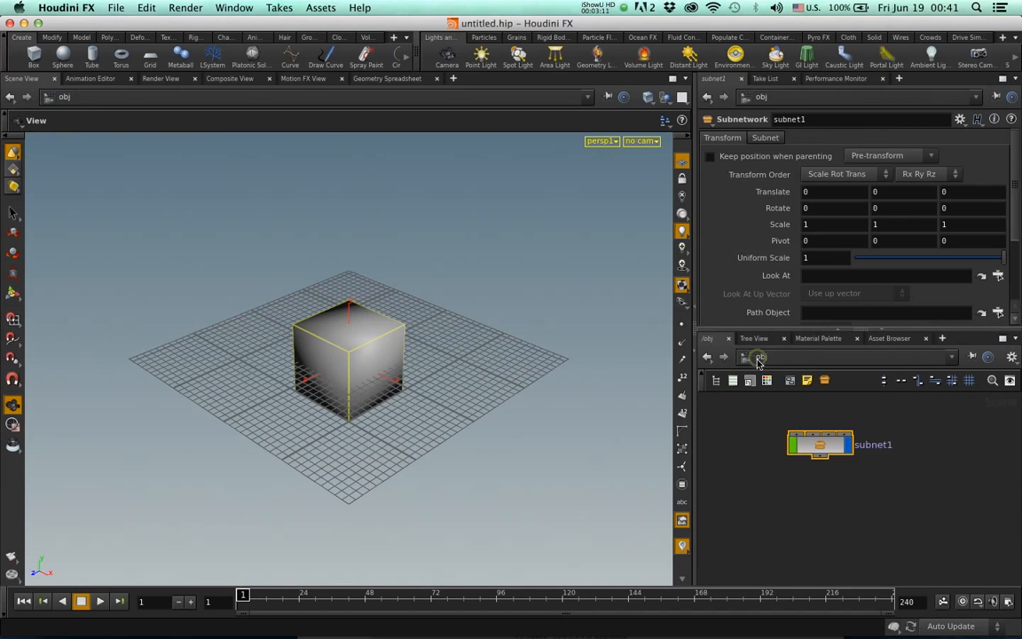
{"action": "double_click", "coordinate": [826, 451]}
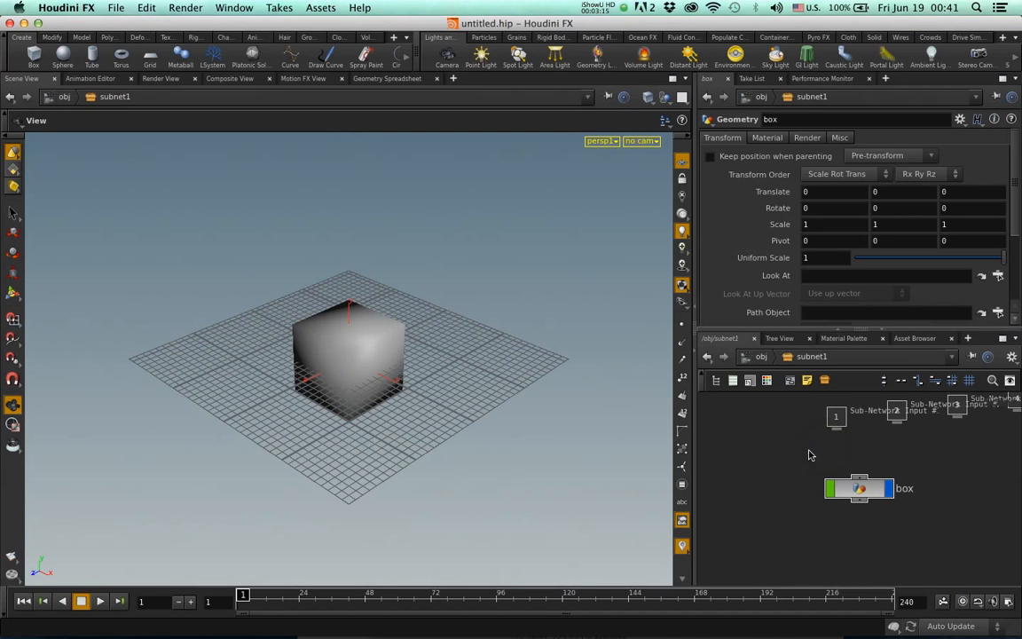
{"action": "key", "text": "u"}
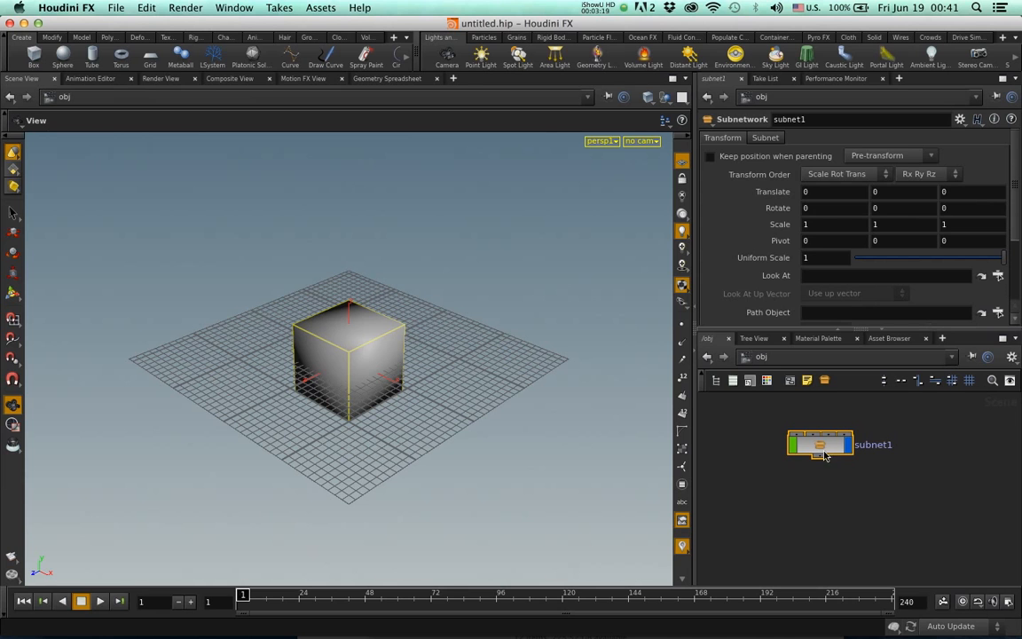
Step: Rename the subnetwork to cube and check the box node inside it
{"action": "double_click", "coordinate": [864, 444]}
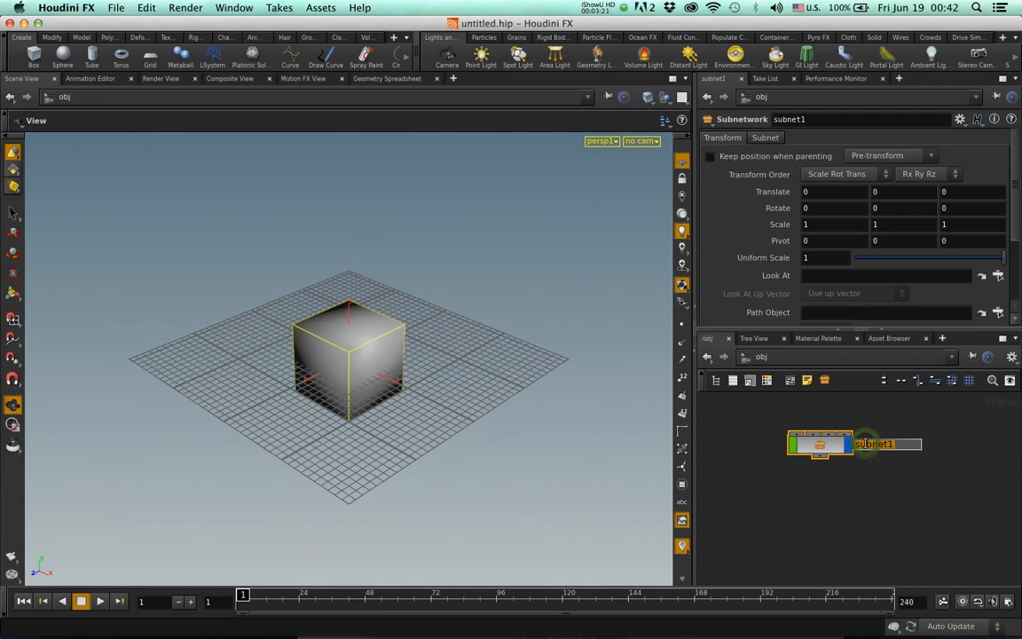
{"action": "type", "text": "cube"}
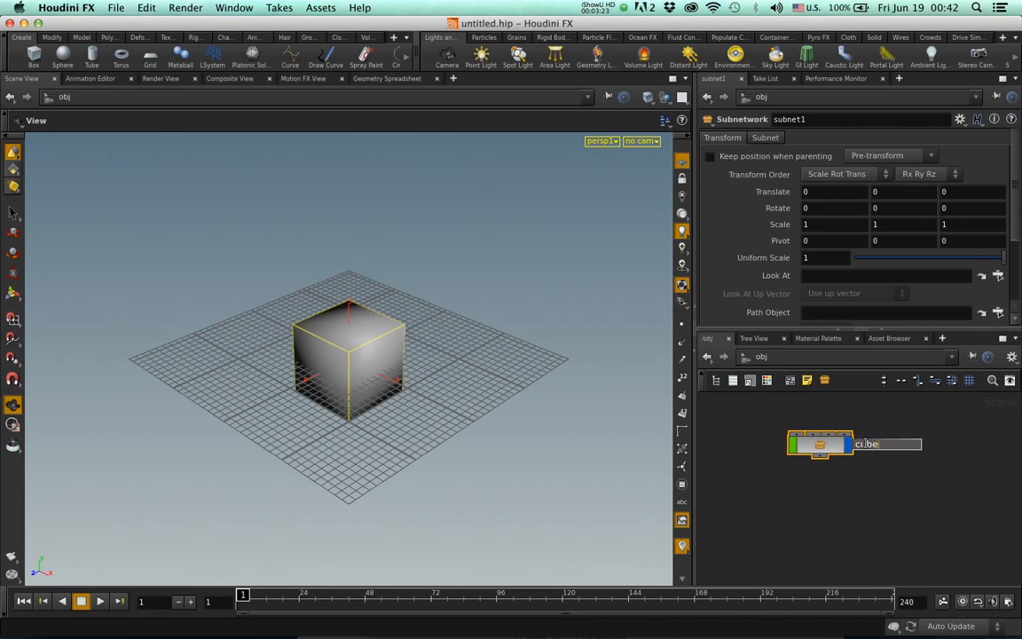
{"action": "key", "text": "Return"}
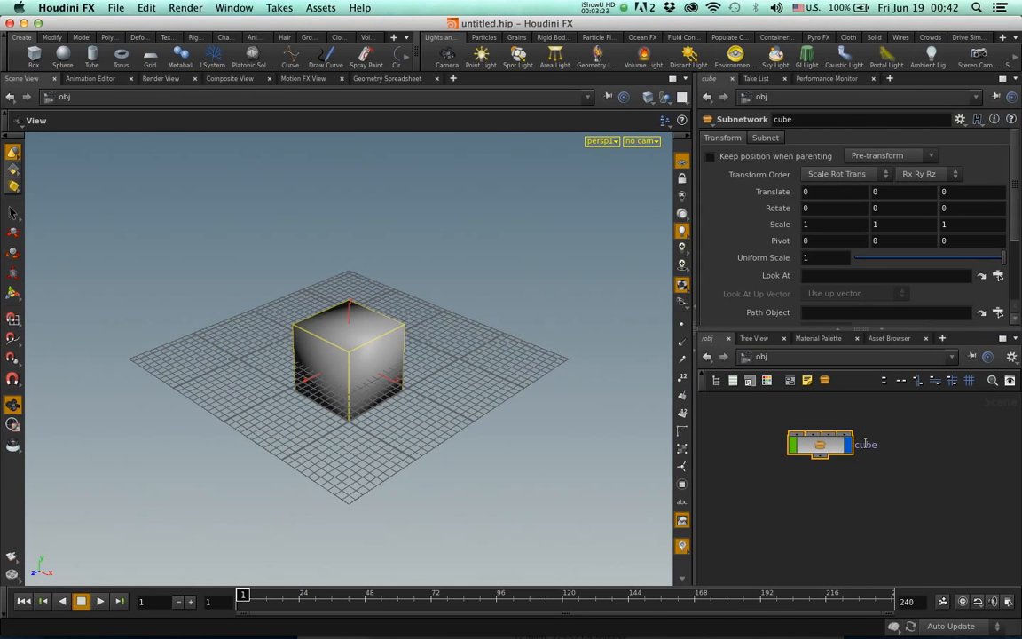
{"action": "double_click", "coordinate": [817, 449]}
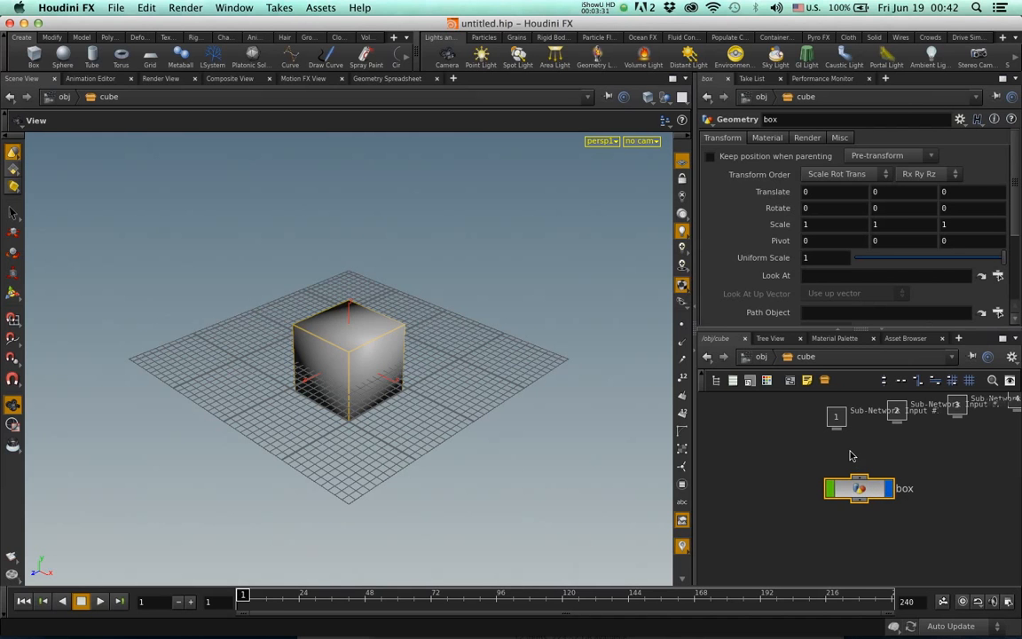
{"action": "key", "text": "u"}
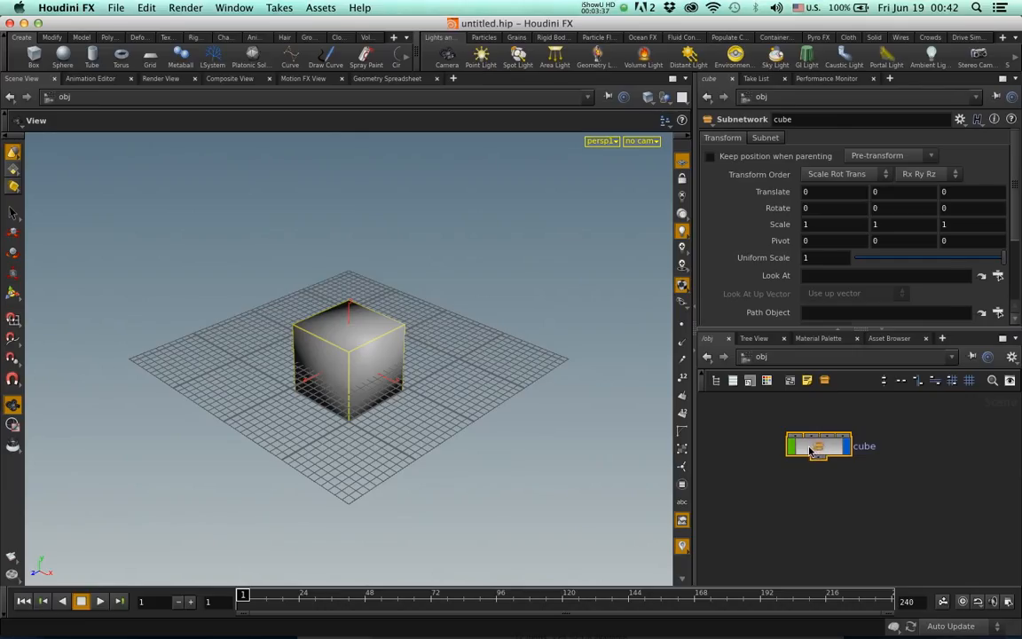
Step: Create a digital asset from the cube subnetwork, saved as "mySimple cube 01" in Houdini Assets Tutorial Save Folder, and accept its default type properties
{"action": "right_click", "coordinate": [809, 453]}
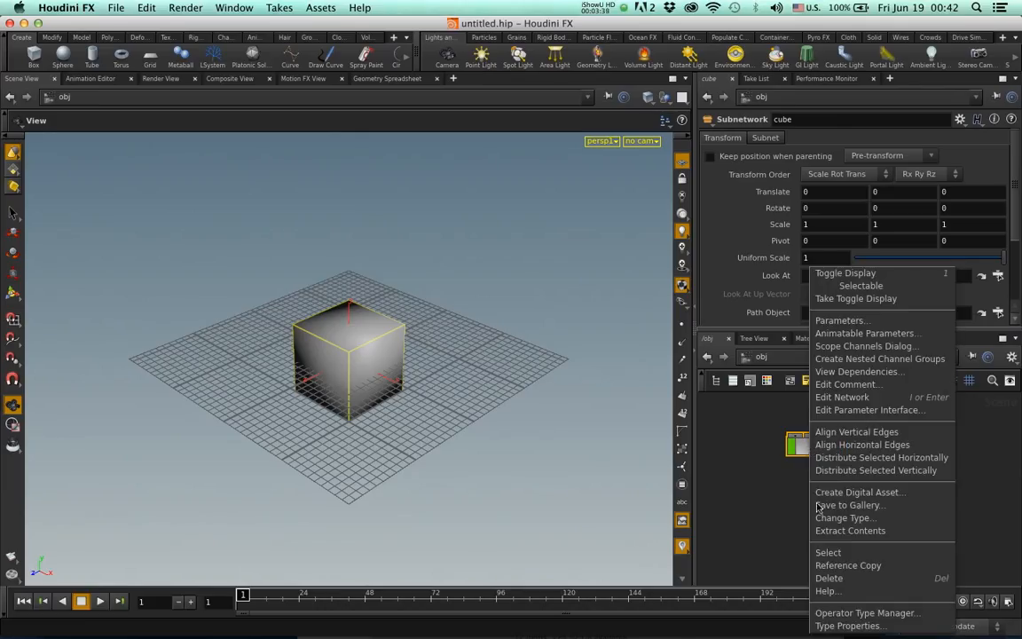
{"action": "left_click", "coordinate": [870, 493]}
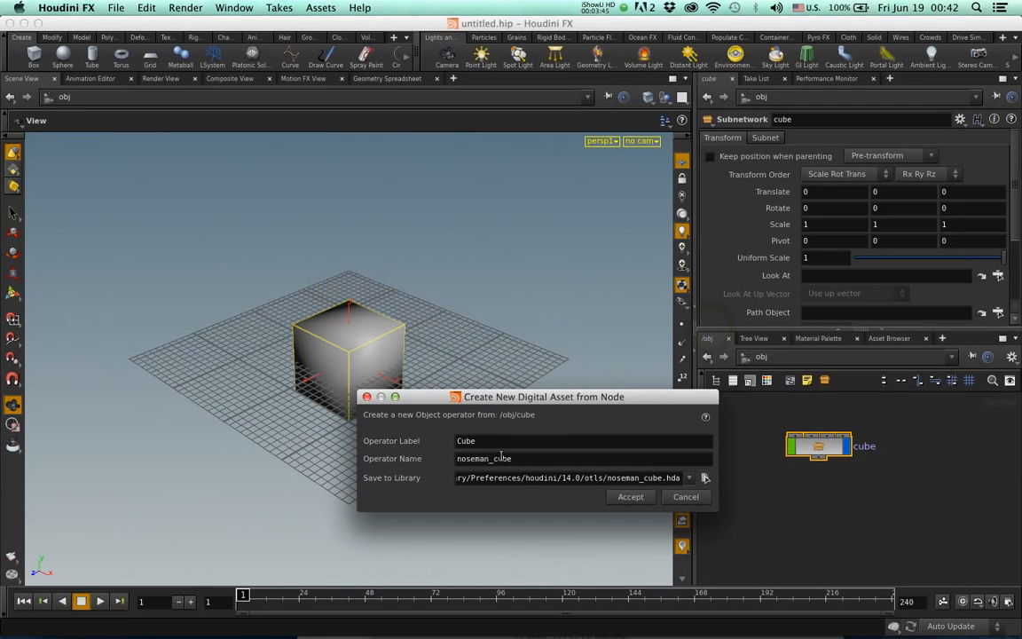
{"action": "left_click", "coordinate": [706, 480]}
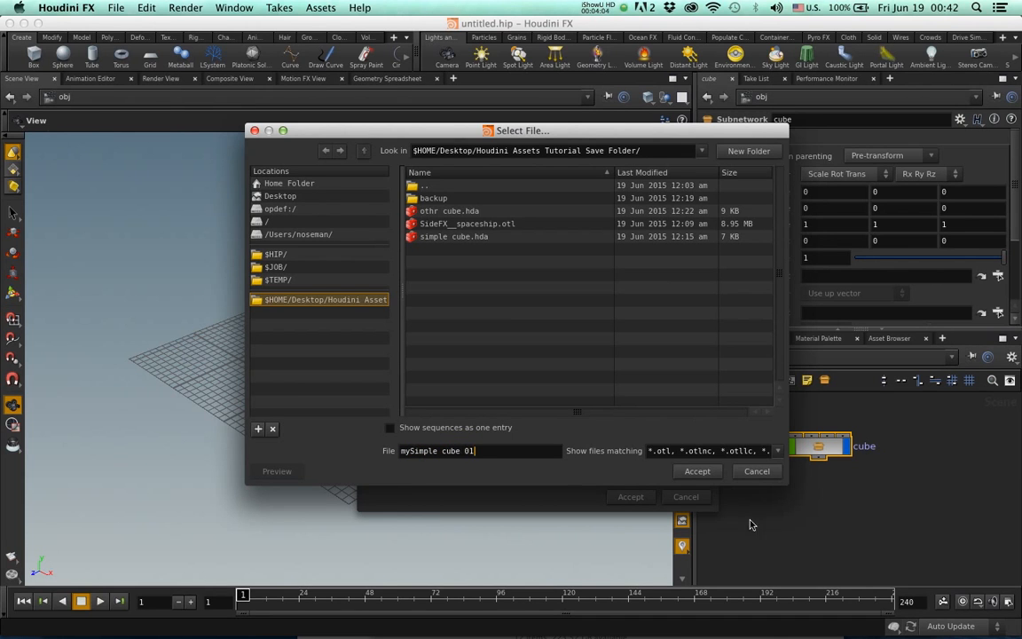
{"action": "left_click", "coordinate": [698, 471]}
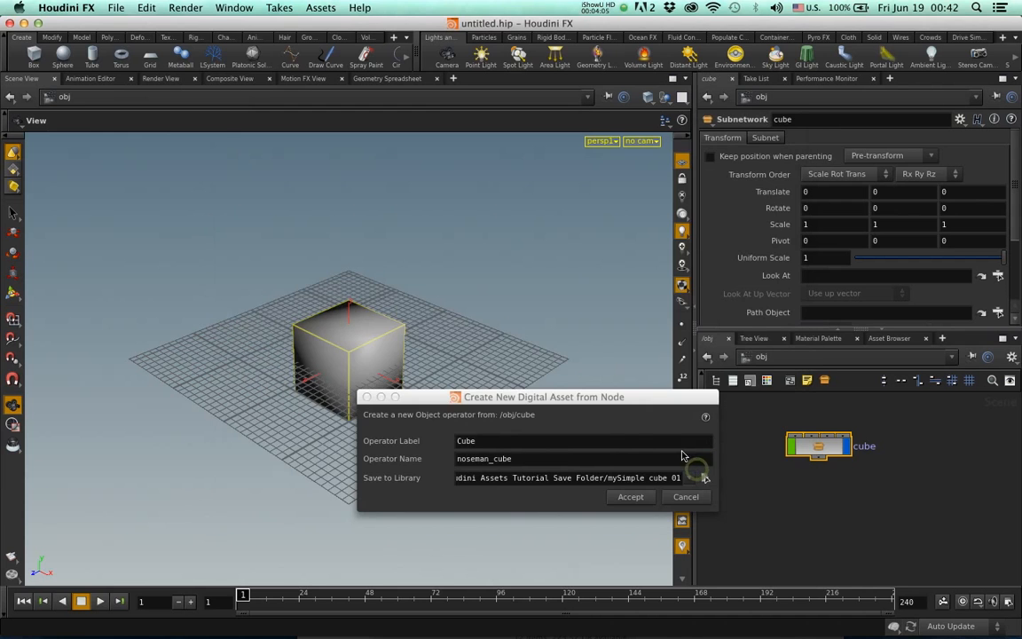
{"action": "left_click", "coordinate": [641, 497]}
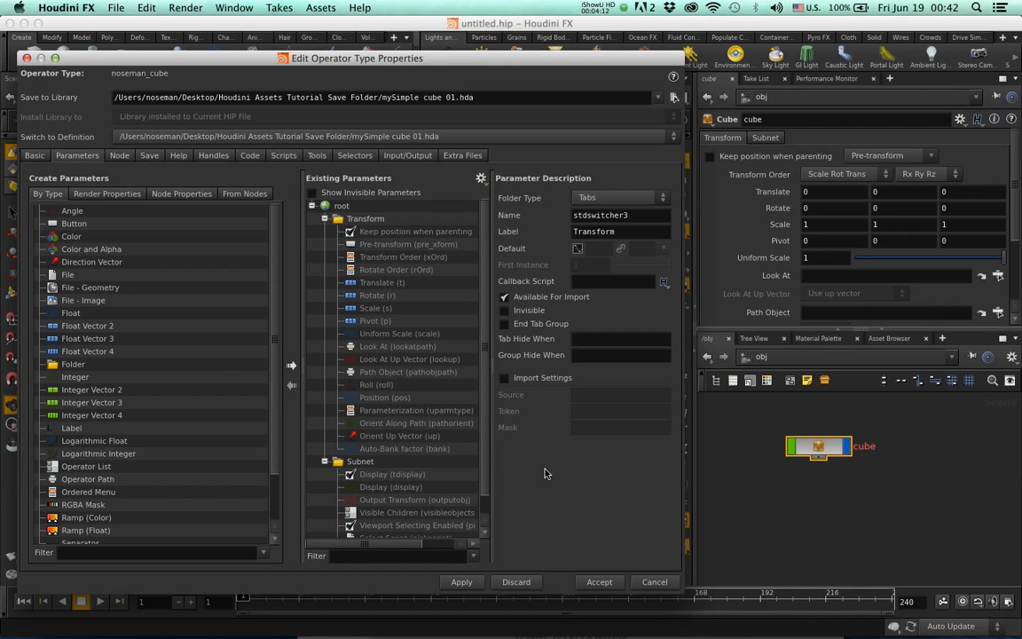
{"action": "left_click", "coordinate": [601, 582]}
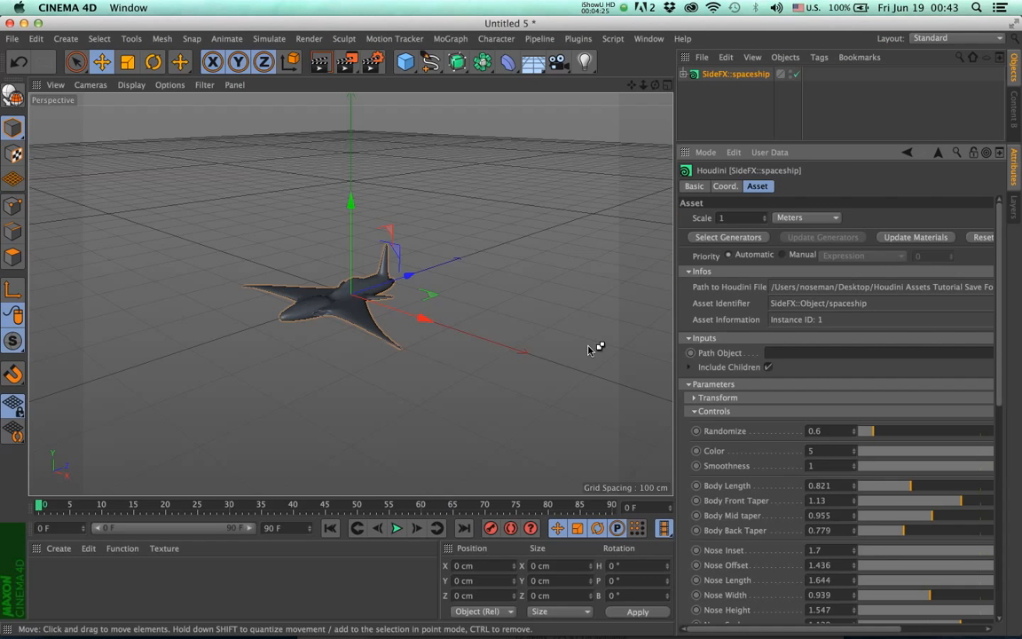
Step: Switch to Cinema 4D, start a new project, and load the Houdini asset mySimple cube 01.hda
{"action": "key", "text": "super+n"}
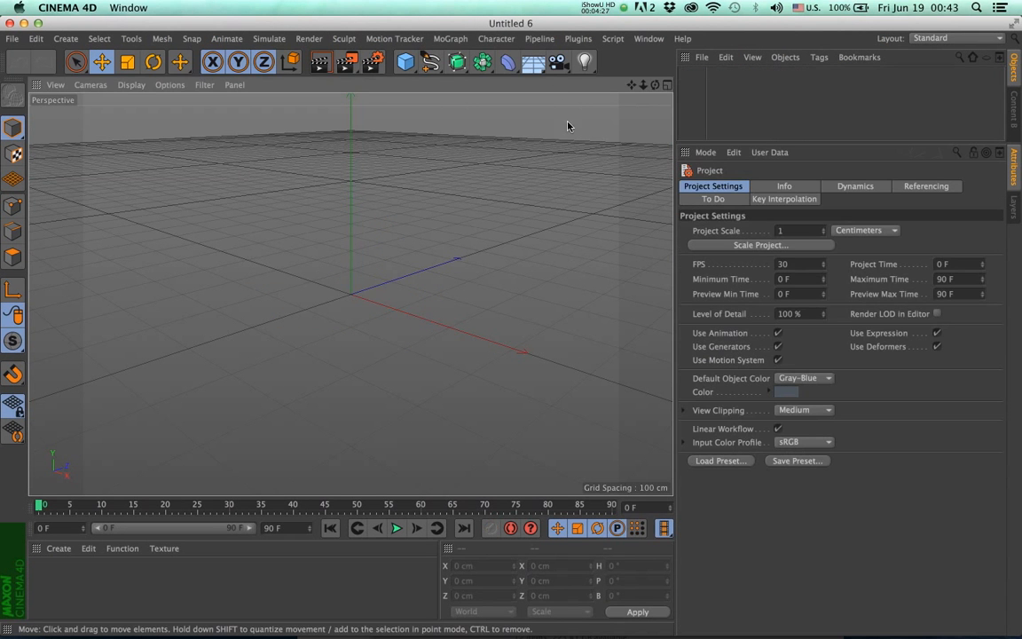
{"action": "left_click", "coordinate": [539, 38]}
{"action": "mouse_move", "coordinate": [556, 60]}
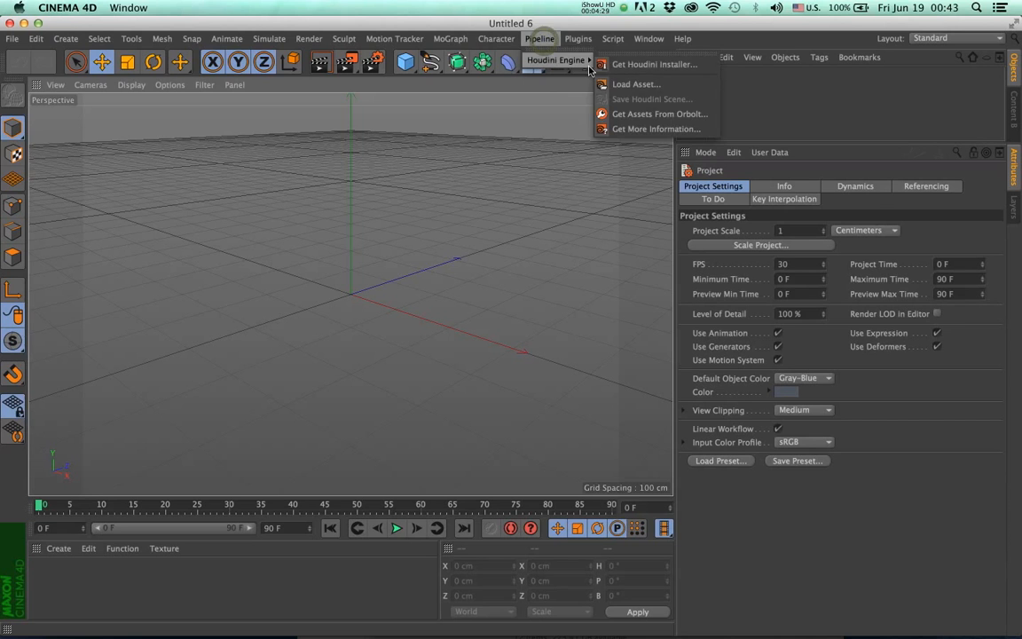
{"action": "left_click", "coordinate": [630, 84]}
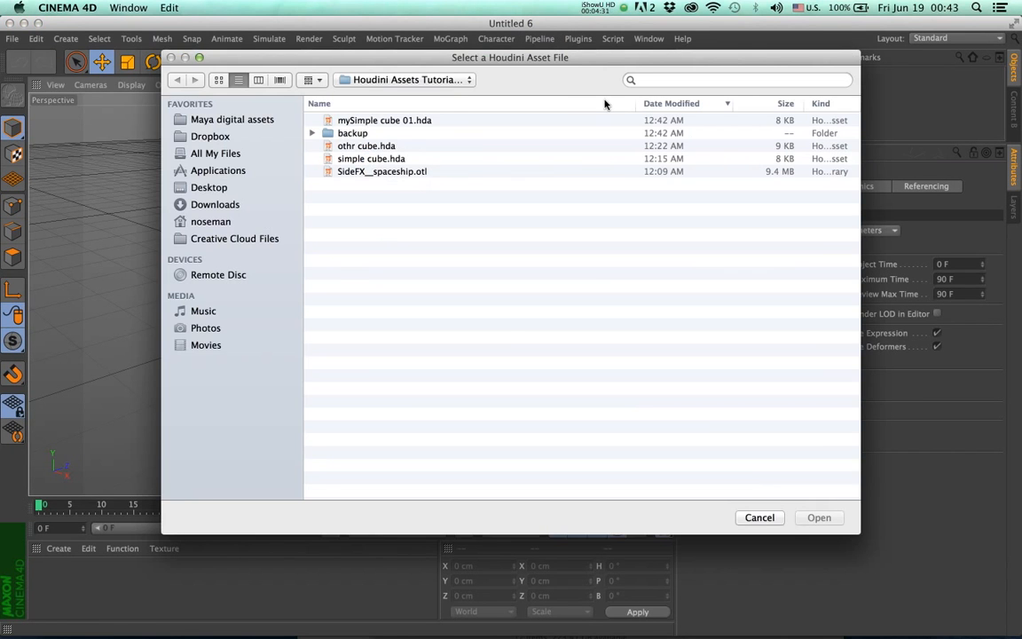
{"action": "left_click", "coordinate": [430, 125]}
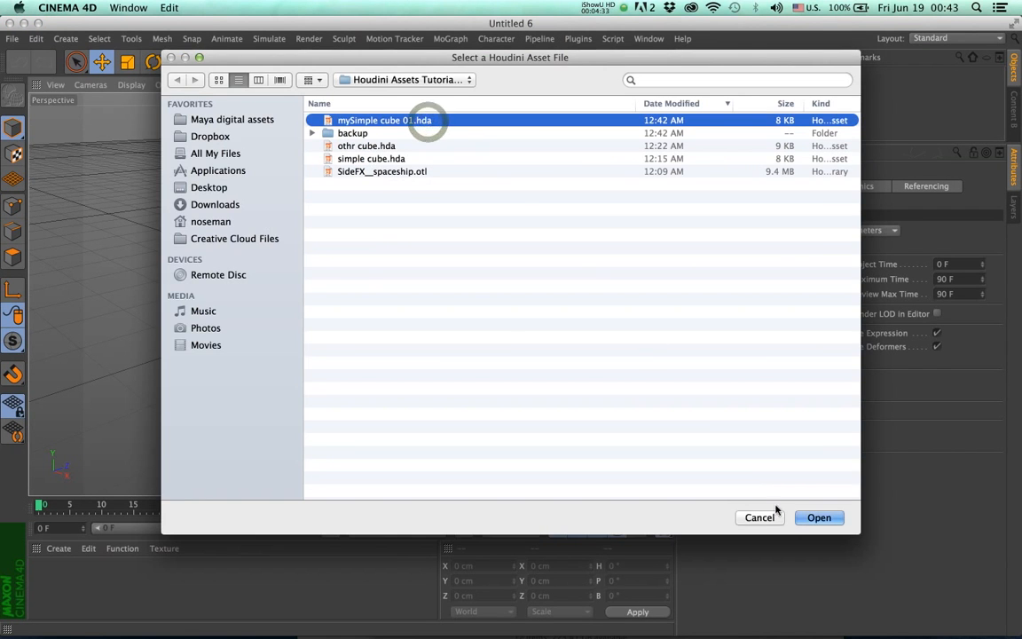
{"action": "left_click", "coordinate": [817, 518]}
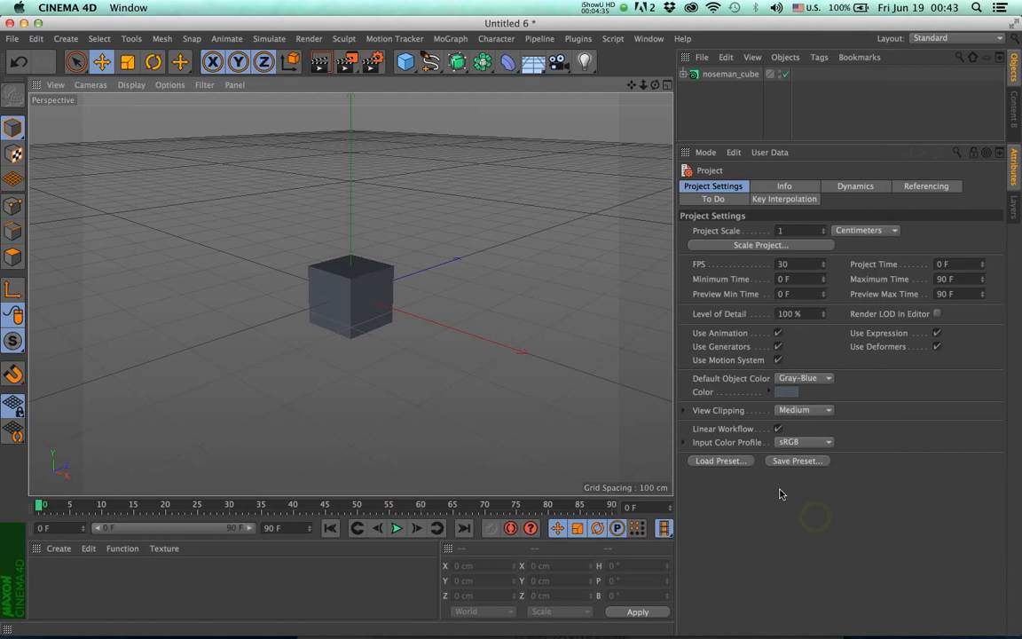
Step: Expand the loaded cube asset's hierarchy and select its box/box1_0 child to view its asset attributes
{"action": "left_click", "coordinate": [683, 75]}
{"action": "left_click", "coordinate": [714, 90]}
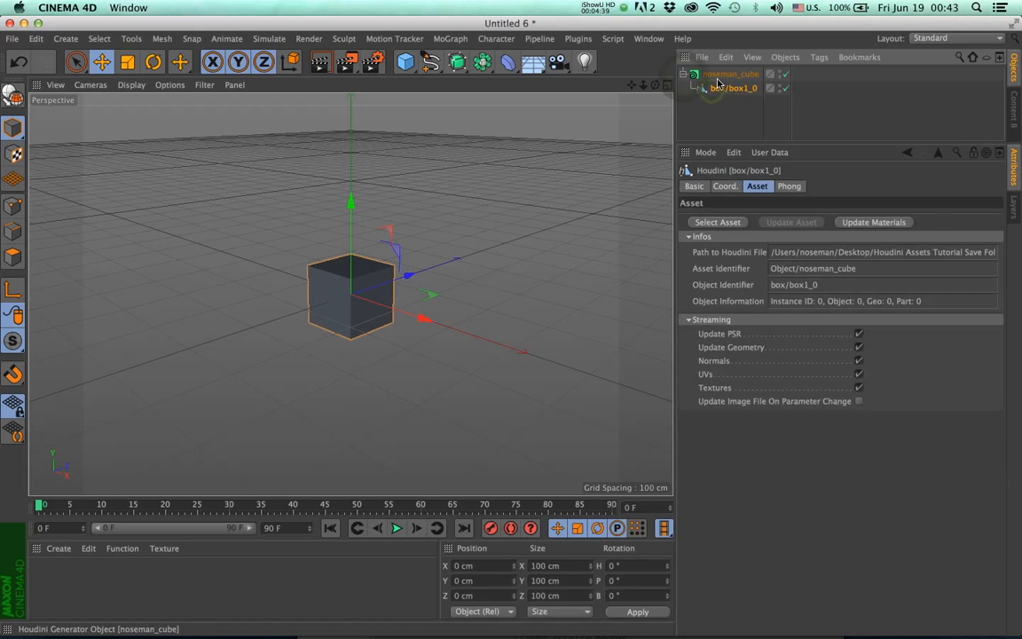
Step: Select the parent cube asset and examine its Transform and Subnet parameter groups
{"action": "left_click", "coordinate": [715, 77]}
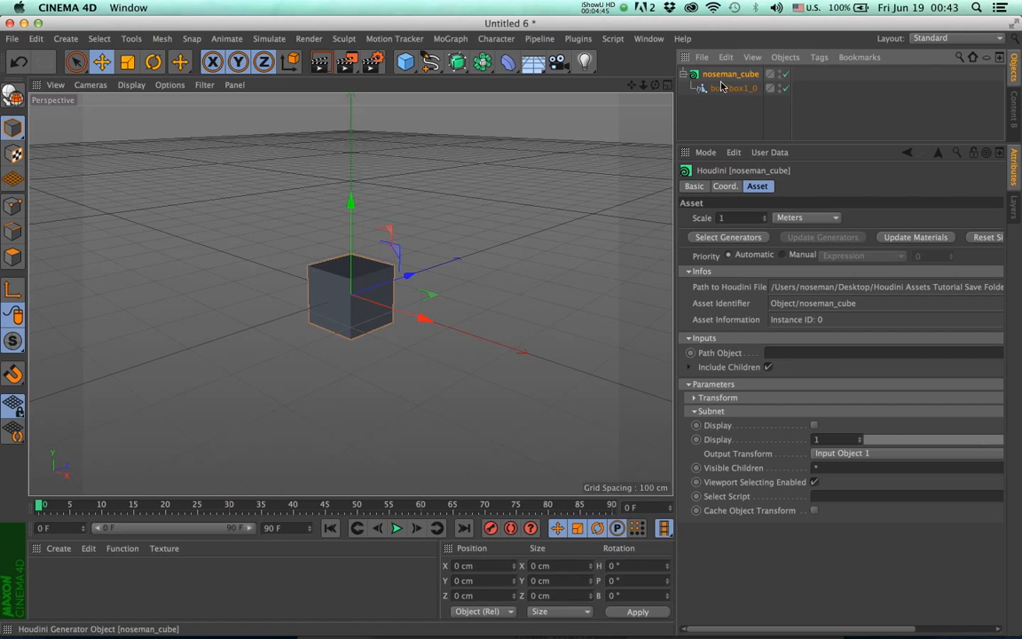
{"action": "left_click", "coordinate": [697, 397]}
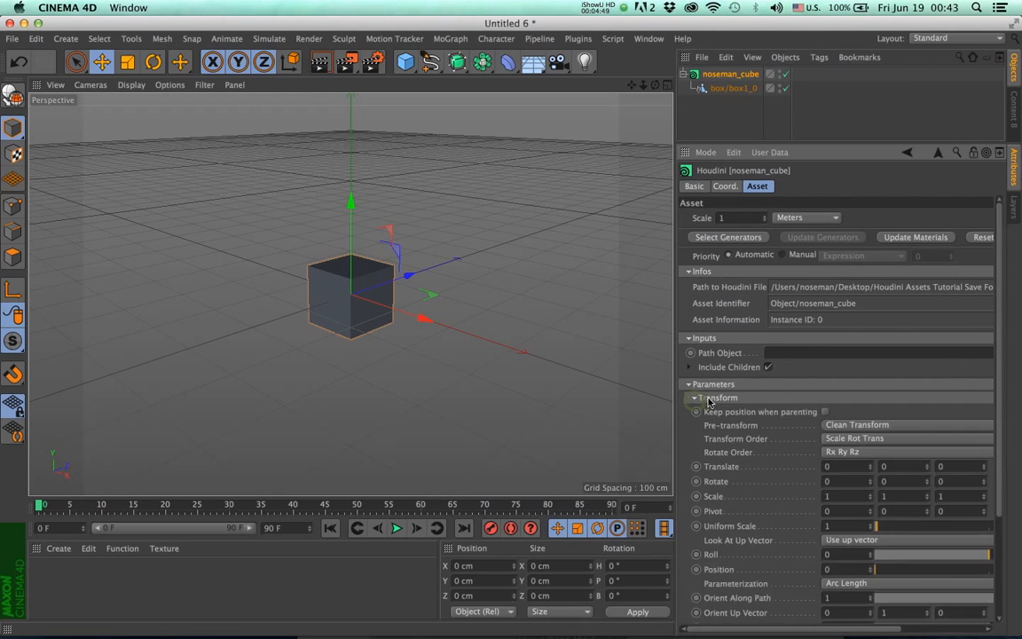
{"action": "left_click", "coordinate": [696, 398]}
{"action": "left_click", "coordinate": [696, 410]}
{"action": "left_click", "coordinate": [697, 412]}
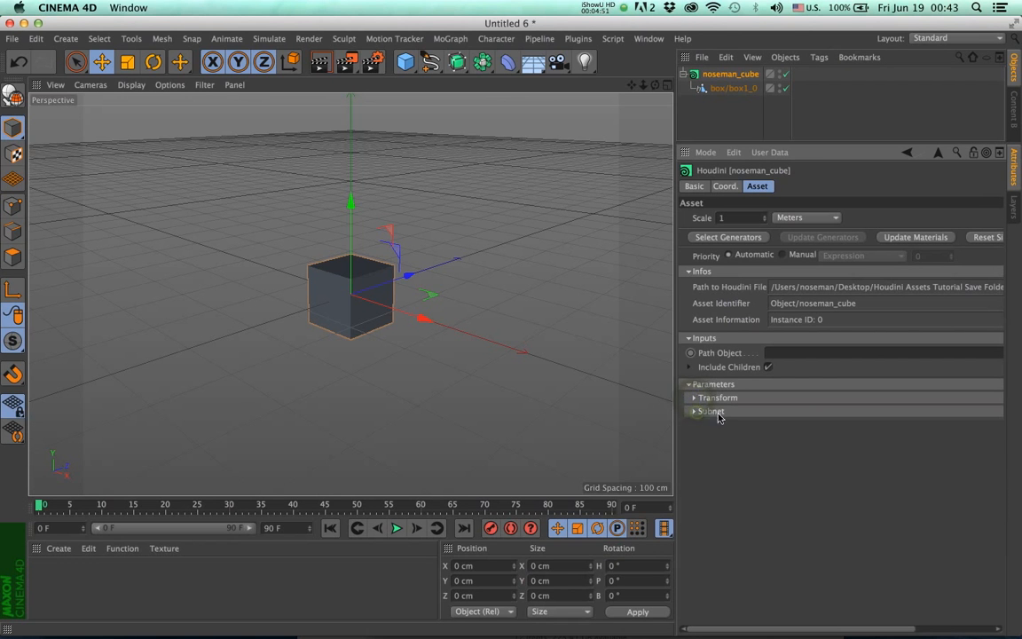
{"action": "left_click", "coordinate": [696, 412]}
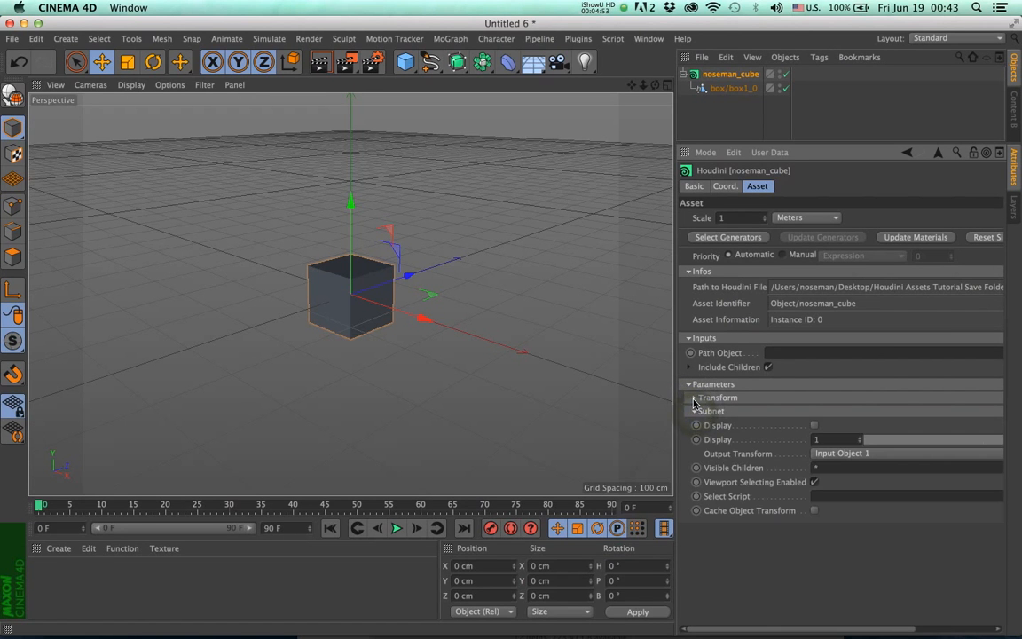
{"action": "left_click", "coordinate": [695, 399]}
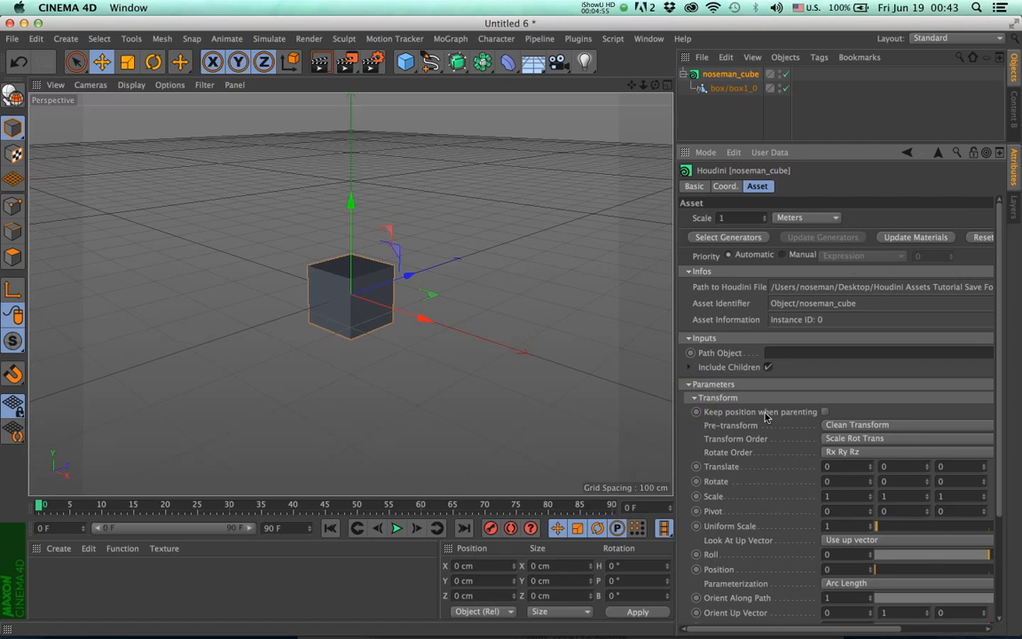
{"action": "left_click", "coordinate": [694, 398]}
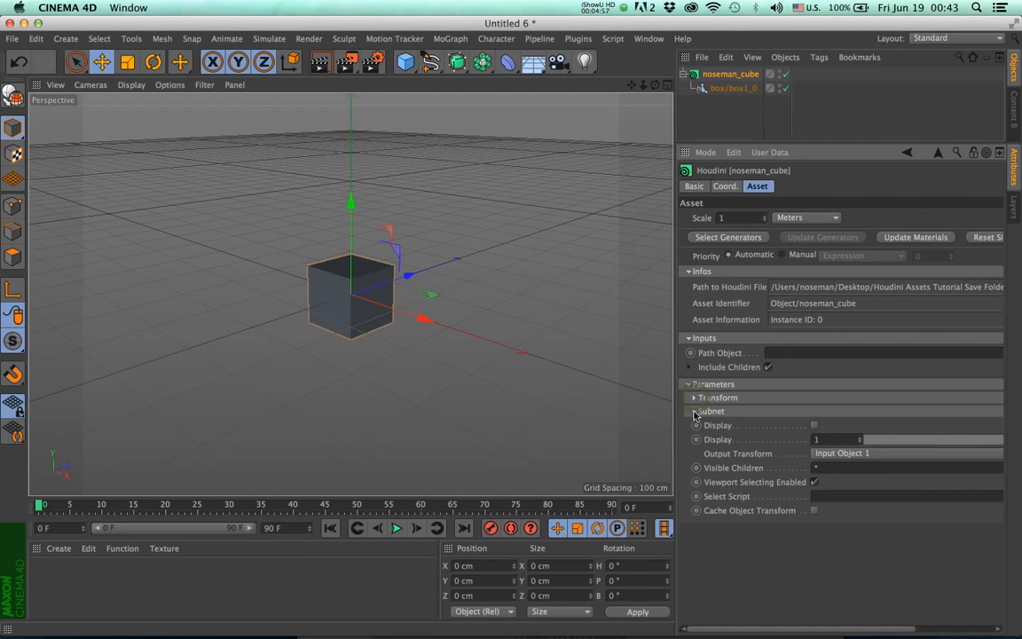
{"action": "left_click", "coordinate": [695, 412]}
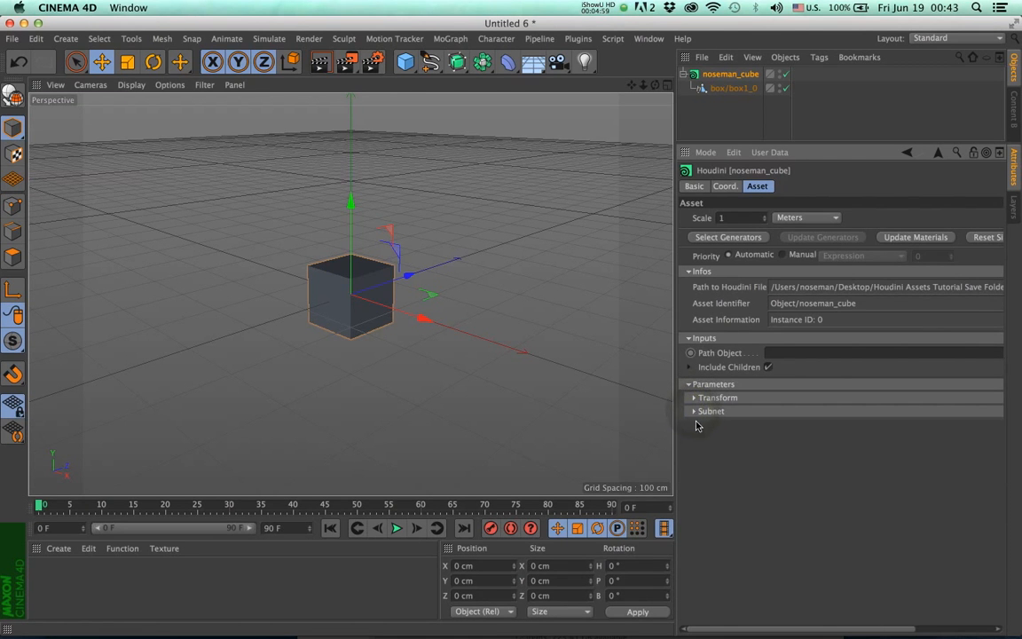
{"action": "left_click", "coordinate": [695, 412]}
{"action": "left_click", "coordinate": [695, 413]}
{"action": "left_click", "coordinate": [694, 399]}
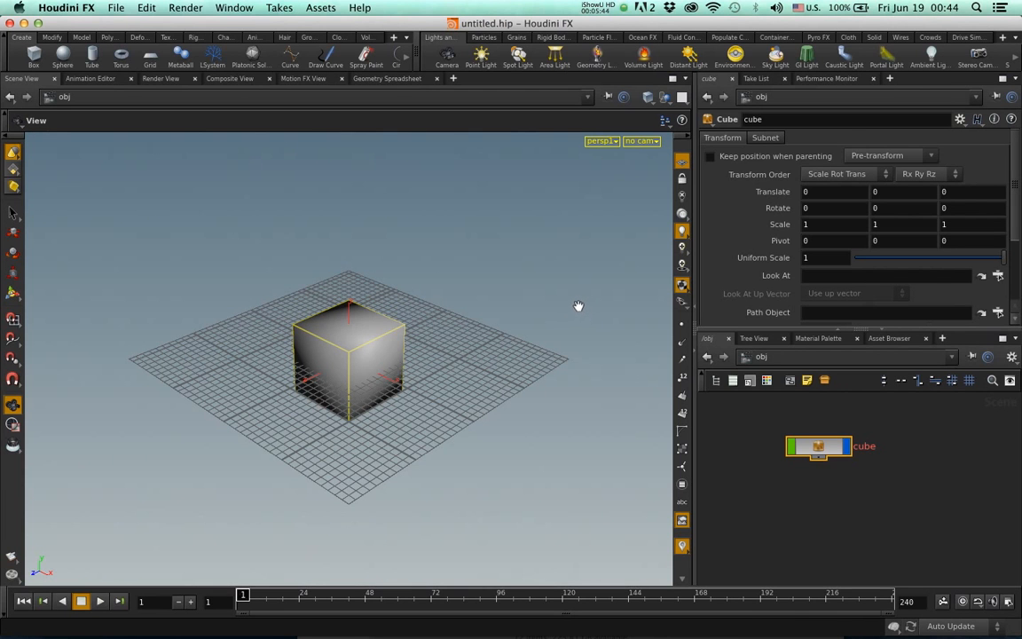
Step: Switch to Houdini, go inside the cube asset's box geometry, and reposition the box1 node higher in the network
{"action": "double_click", "coordinate": [817, 448]}
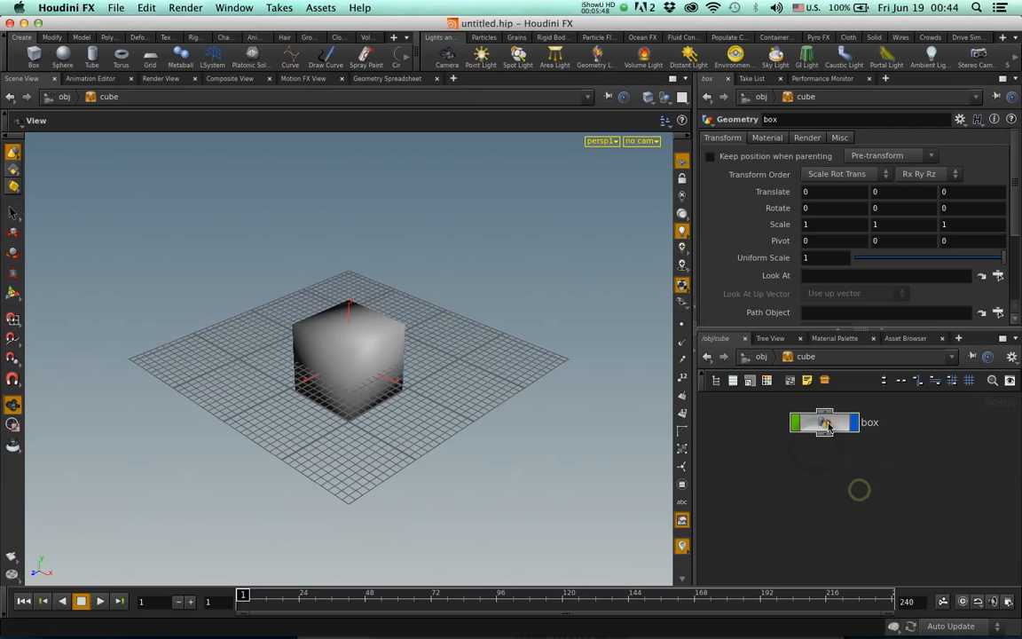
{"action": "double_click", "coordinate": [855, 485]}
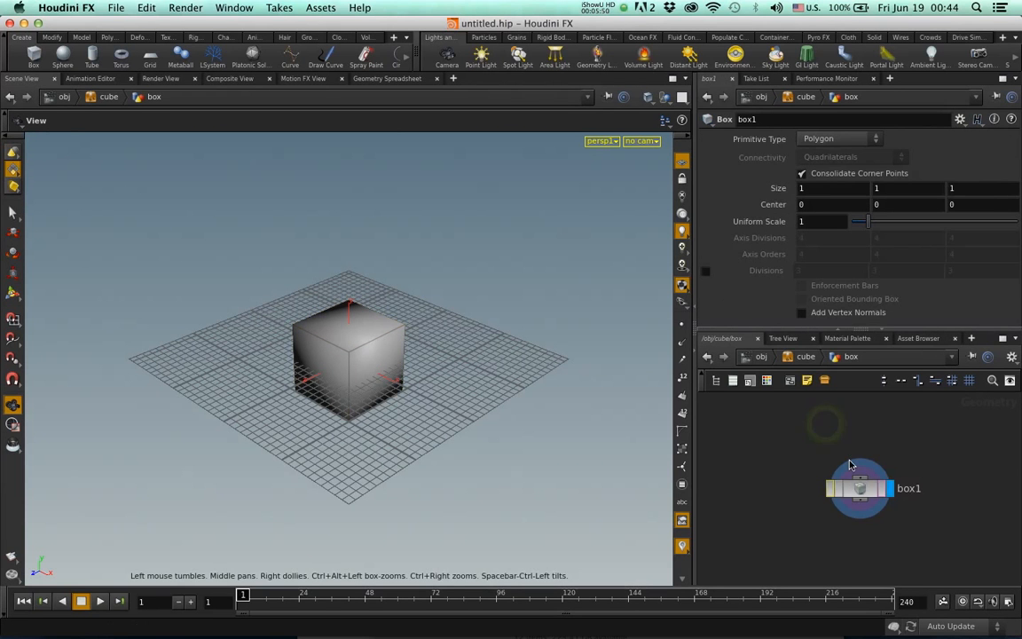
{"action": "left_click_drag", "start_coordinate": [854, 470], "coordinate": [832, 432]}
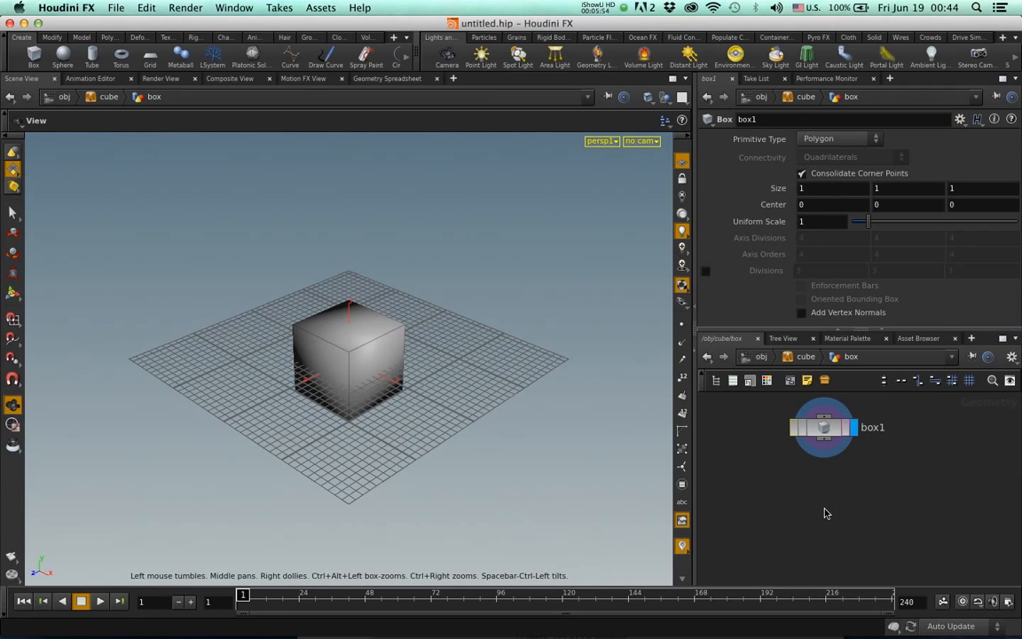
Step: Add a PolyExtrude node below box1, connect box1's output to its input, and turn on its display flag
{"action": "key", "text": "Tab"}
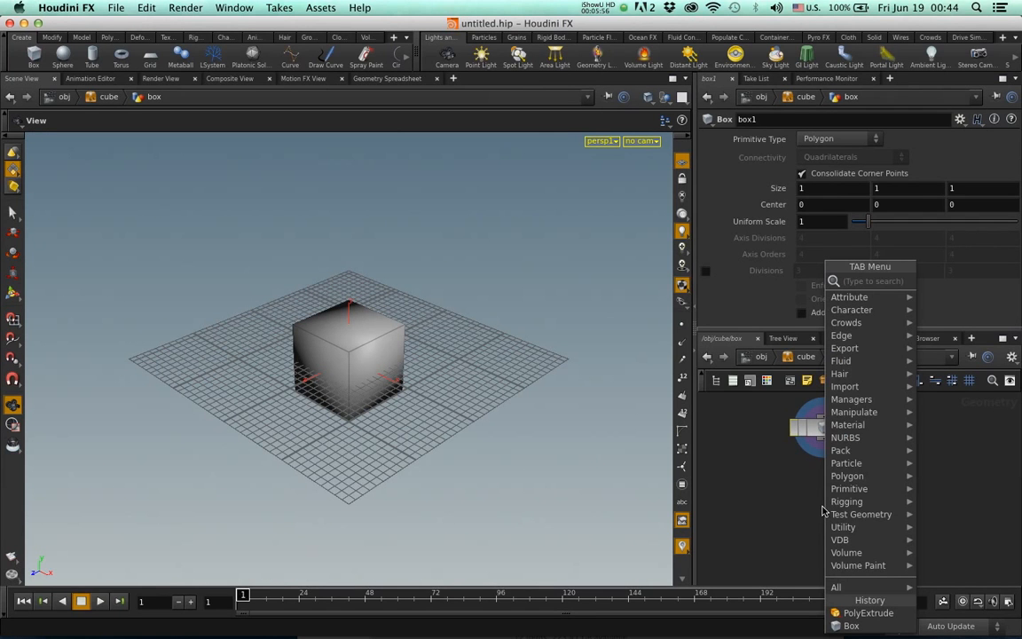
{"action": "type", "text": "extr"}
{"action": "key", "text": "Down"}
{"action": "key", "text": "Down"}
{"action": "key", "text": "Return"}
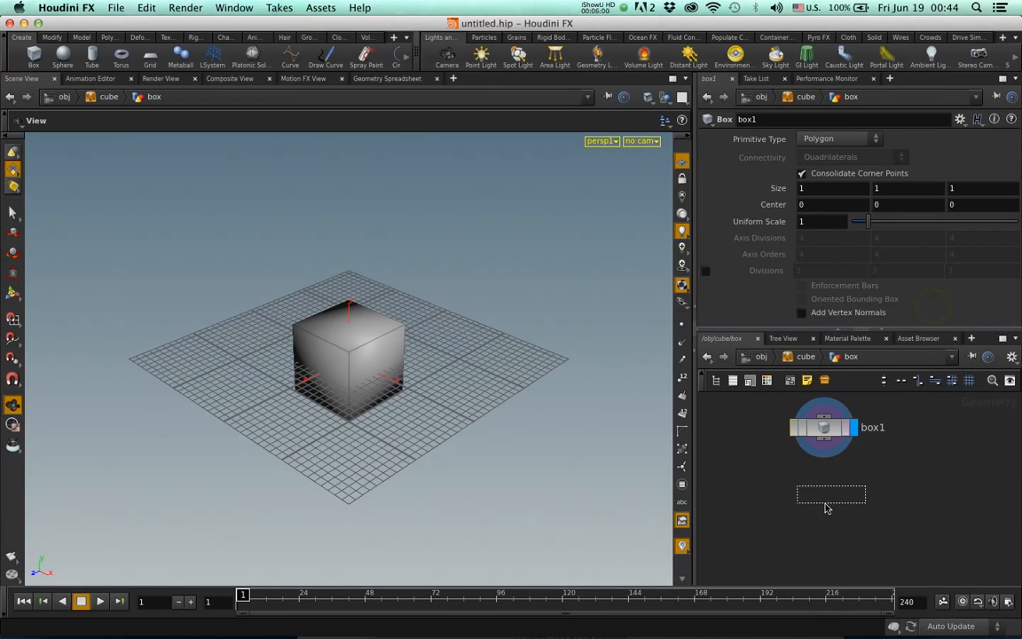
{"action": "left_click", "coordinate": [827, 503]}
{"action": "left_click_drag", "start_coordinate": [827, 454], "coordinate": [826, 487]}
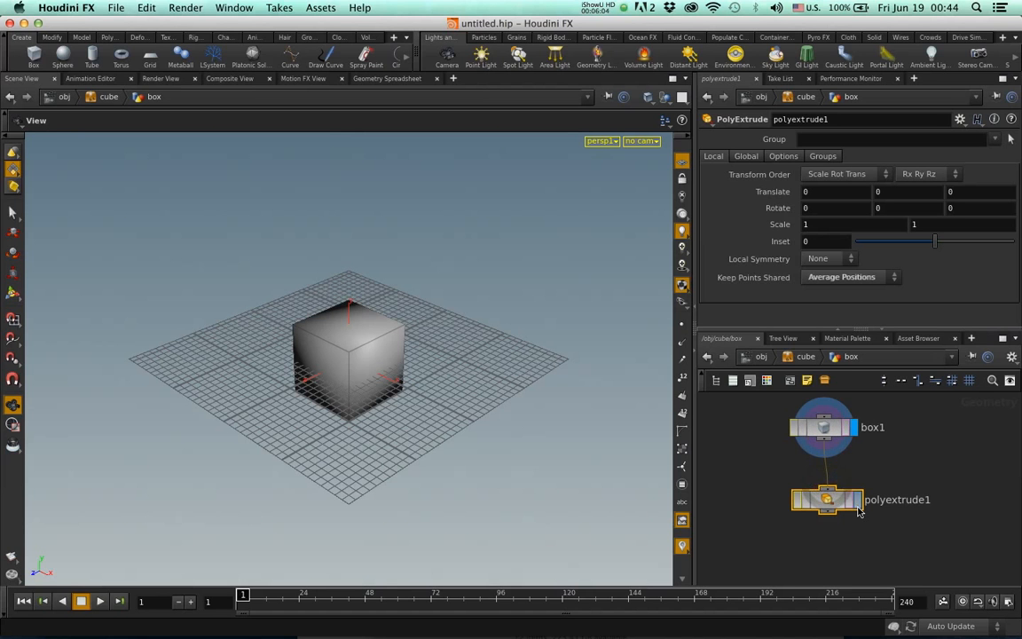
{"action": "left_click", "coordinate": [859, 502]}
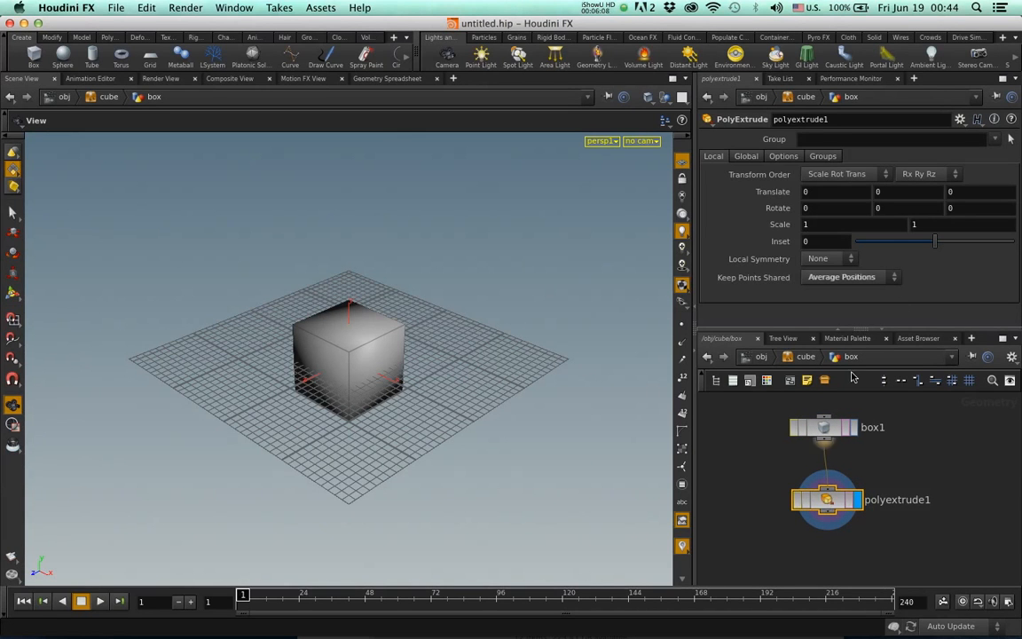
Step: Set the PolyExtrude's Z translation to 1 and its Keep Points Shared option to No
{"action": "left_click", "coordinate": [952, 191]}
{"action": "type", "text": "1"}
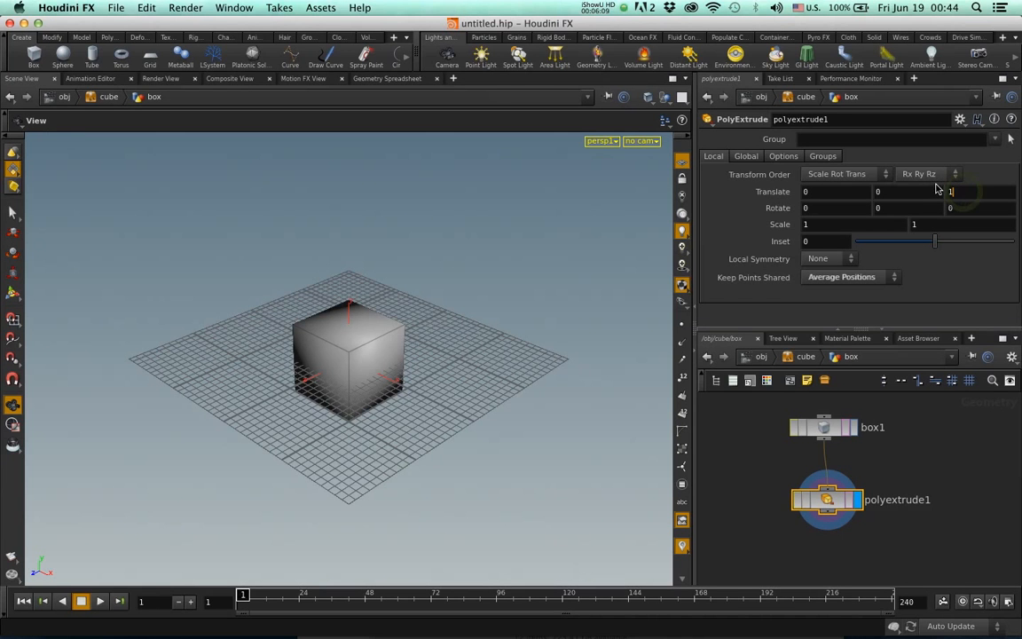
{"action": "key", "text": "Return"}
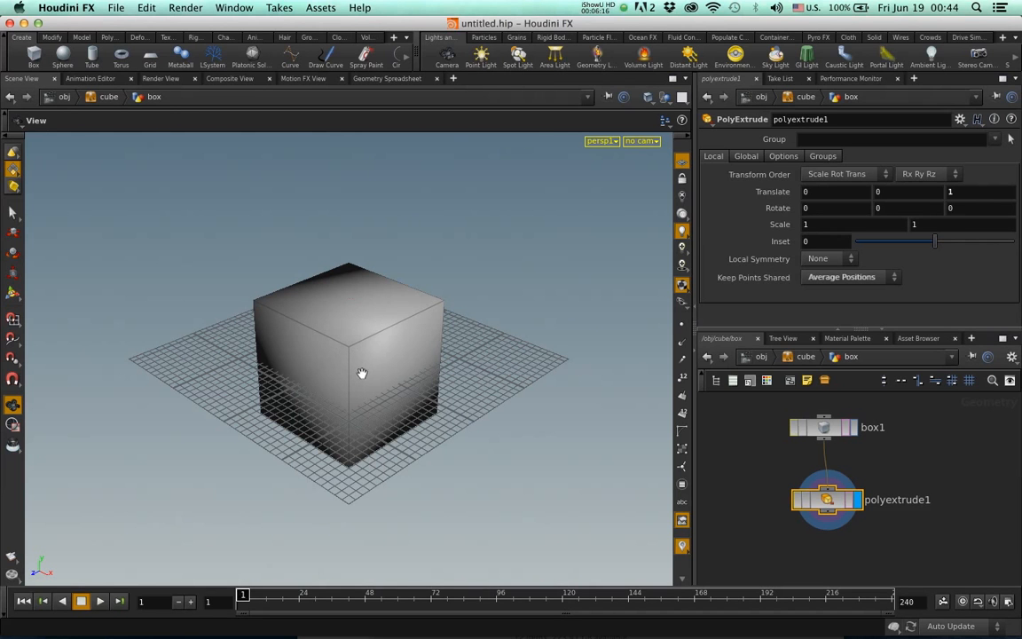
{"action": "left_click", "coordinate": [829, 282]}
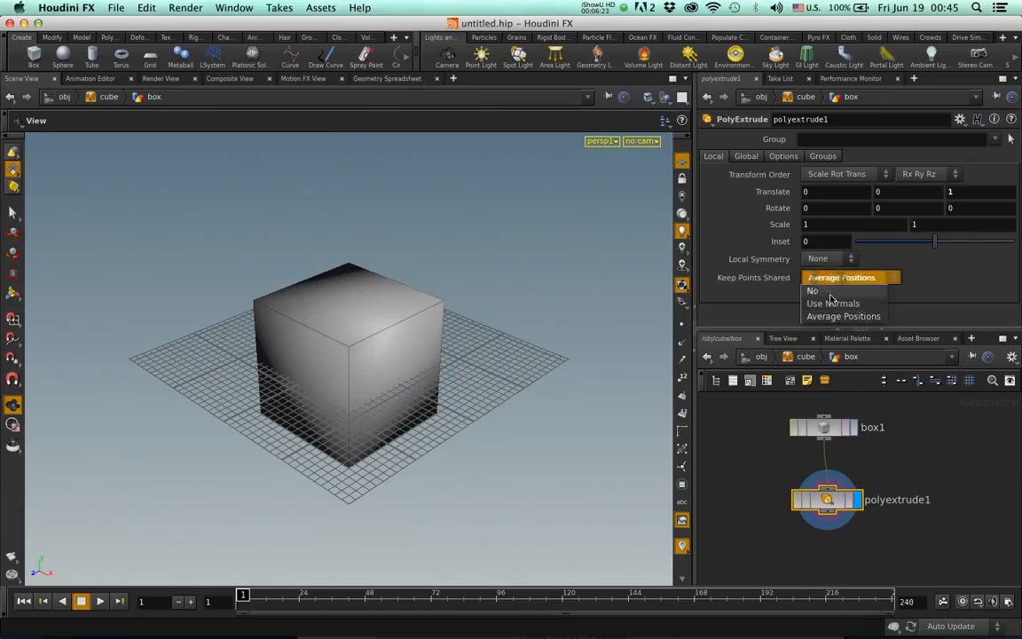
{"action": "left_click", "coordinate": [818, 290]}
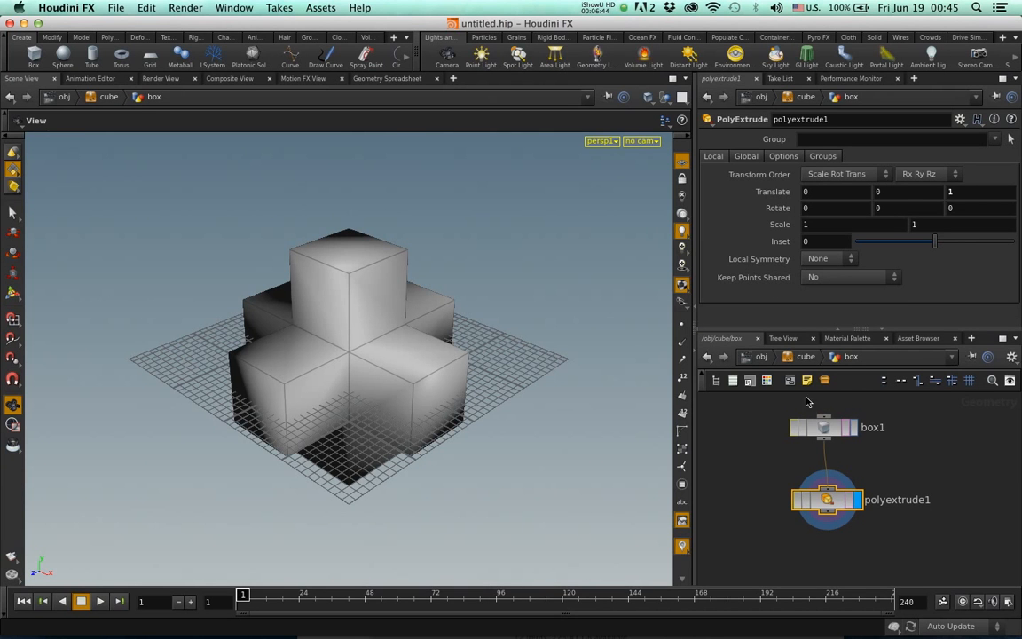
Step: Return to the object level and open the operator type properties of the cube asset
{"action": "key", "text": "u"}
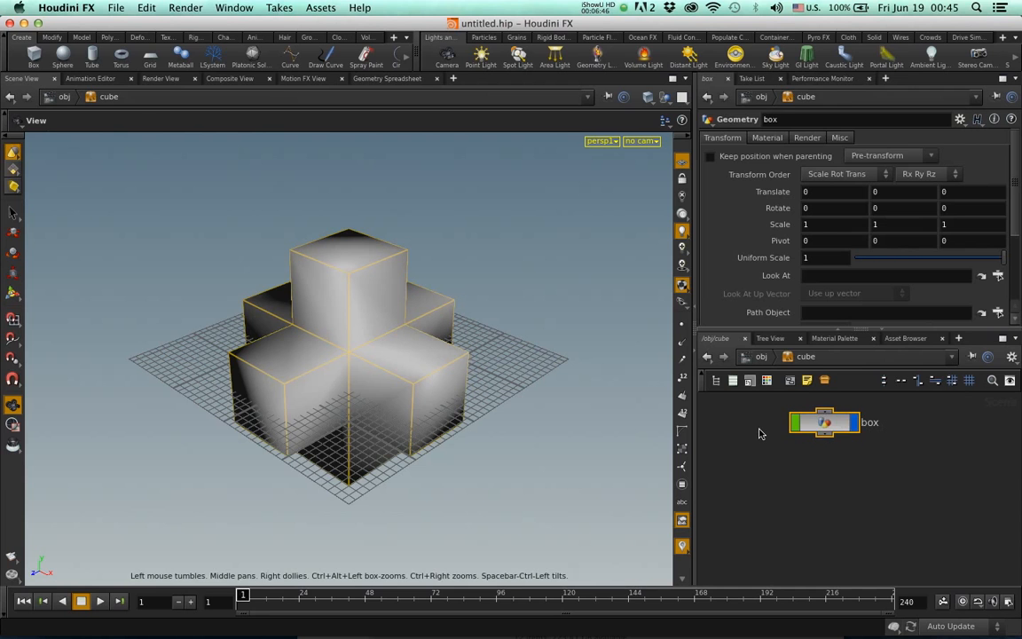
{"action": "key", "text": "u"}
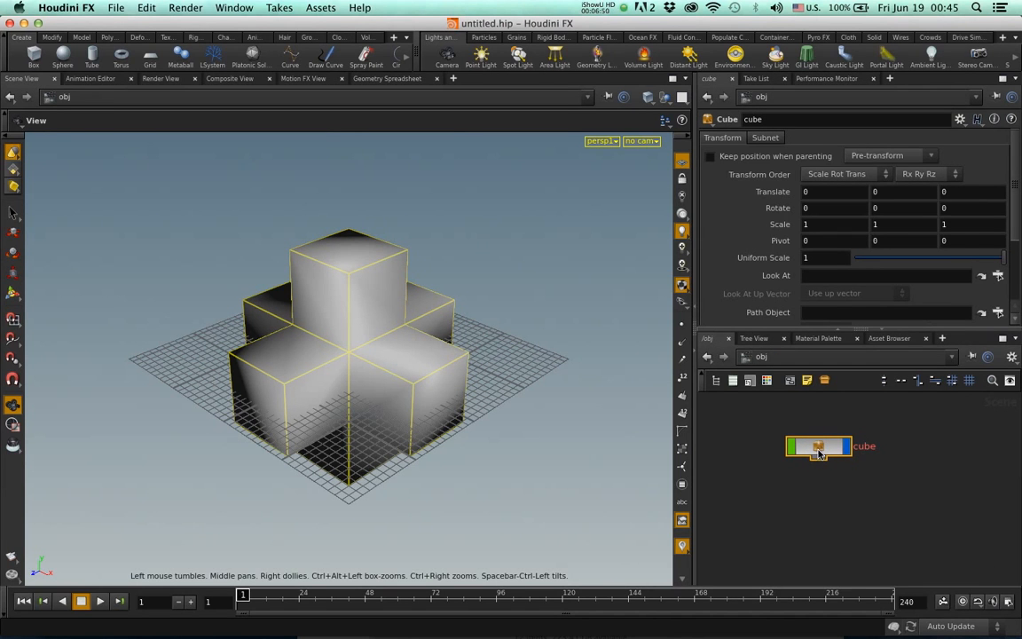
{"action": "right_click", "coordinate": [819, 451]}
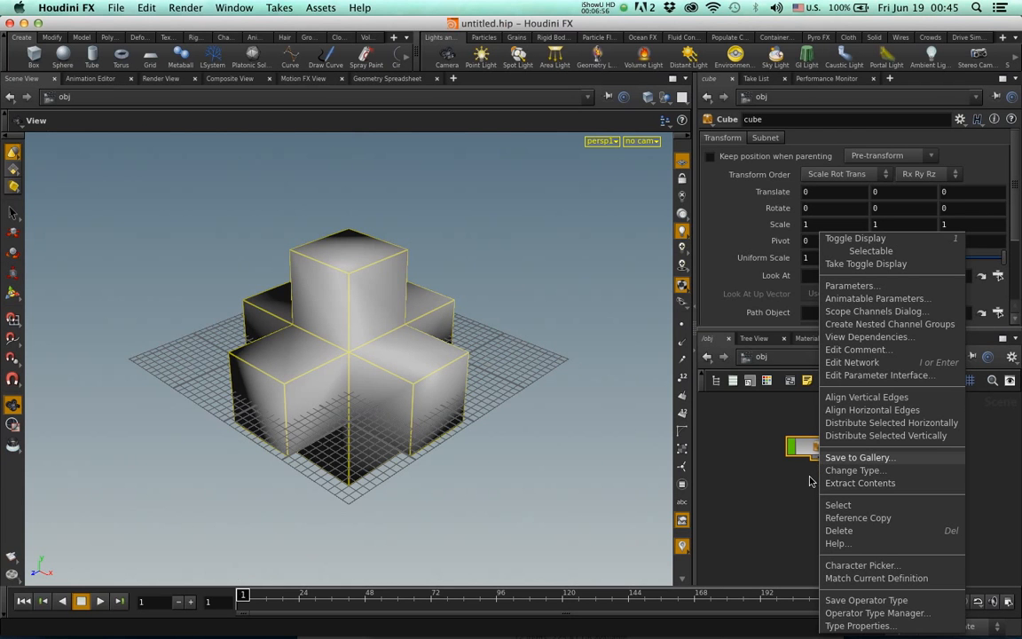
{"action": "left_click", "coordinate": [838, 626]}
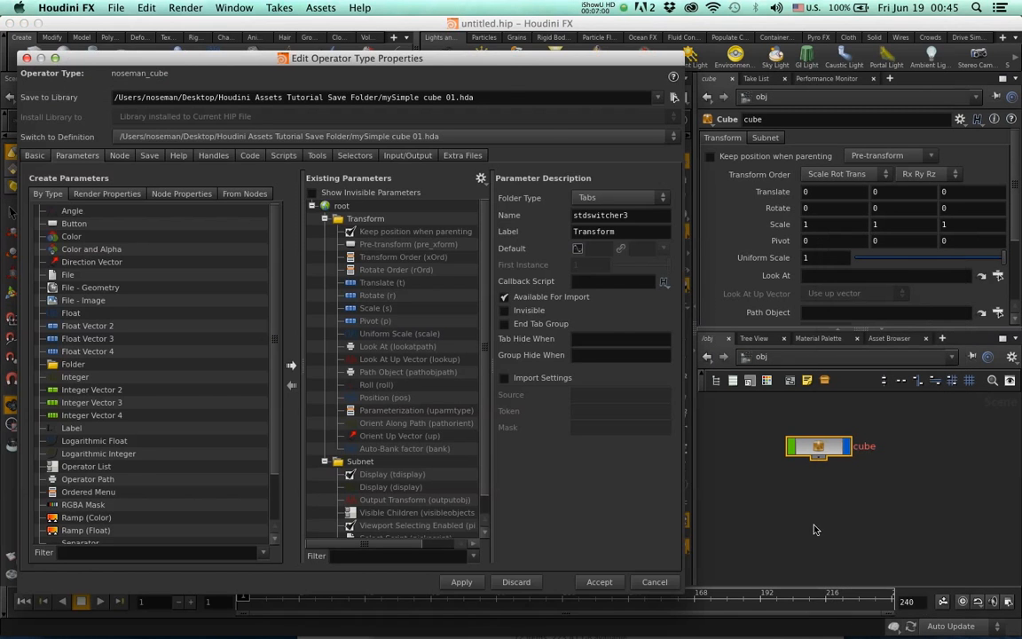
{"action": "left_click_drag", "start_coordinate": [526, 66], "coordinate": [544, 64]}
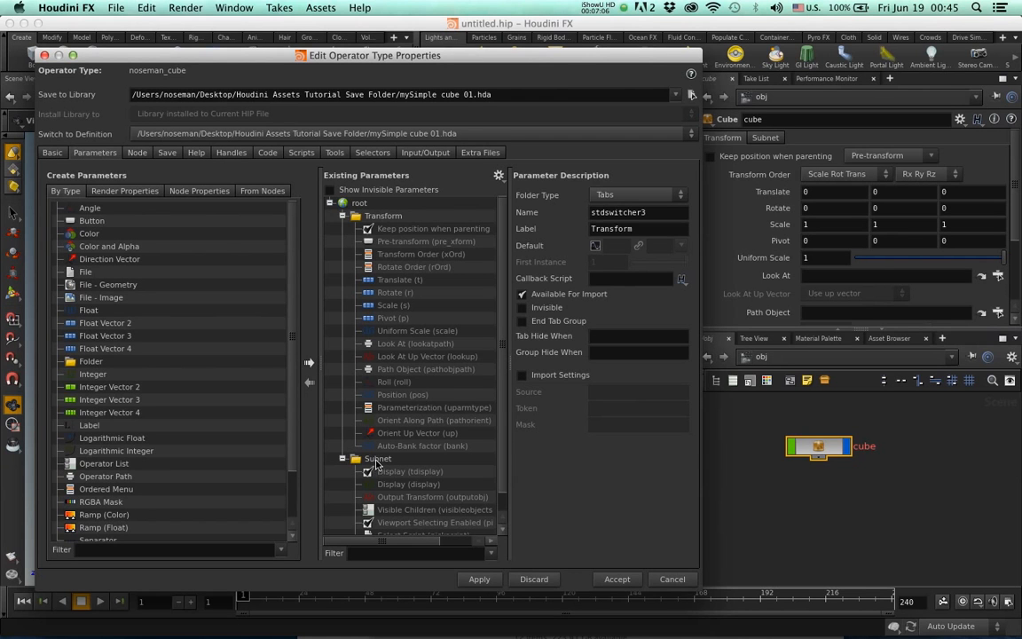
Step: Make the Transform and Subnet parameter folders invisible, and apply and accept the type properties
{"action": "left_click", "coordinate": [363, 218]}
{"action": "left_click", "coordinate": [521, 308]}
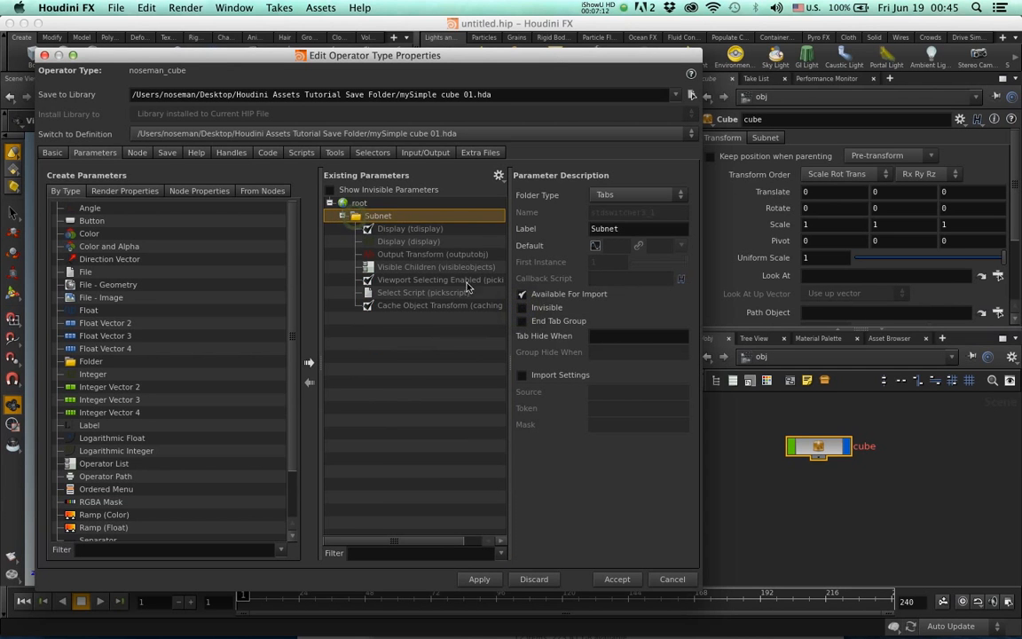
{"action": "left_click", "coordinate": [523, 308]}
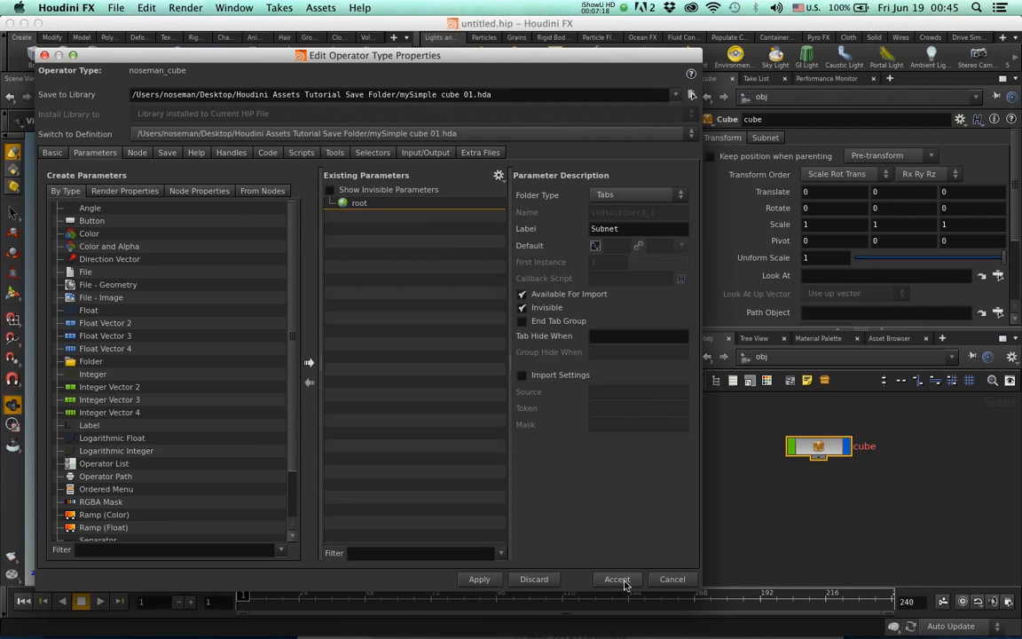
{"action": "left_click", "coordinate": [483, 579]}
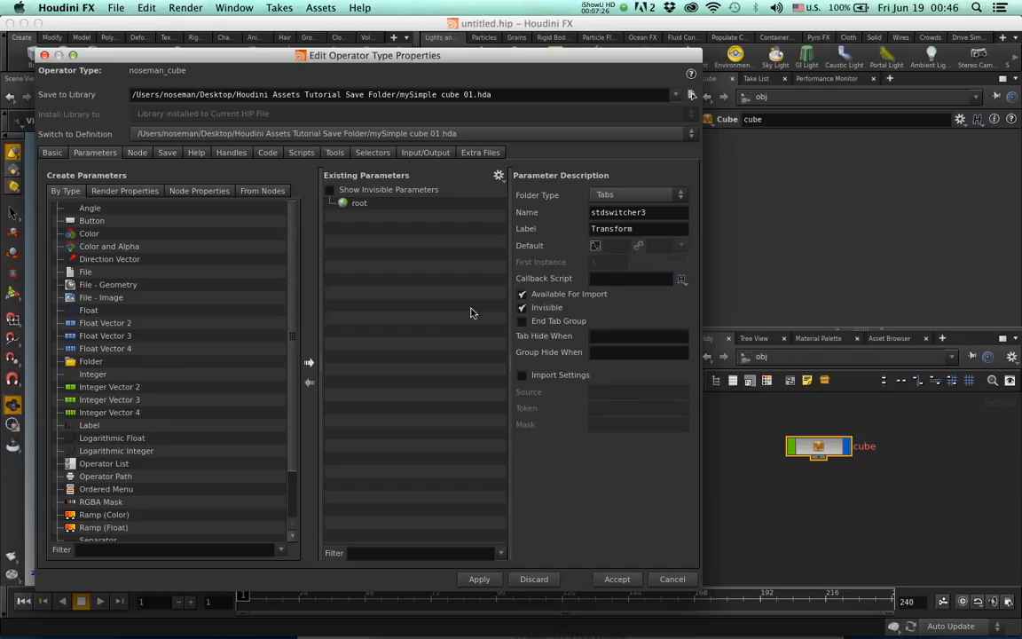
{"action": "left_click", "coordinate": [617, 578]}
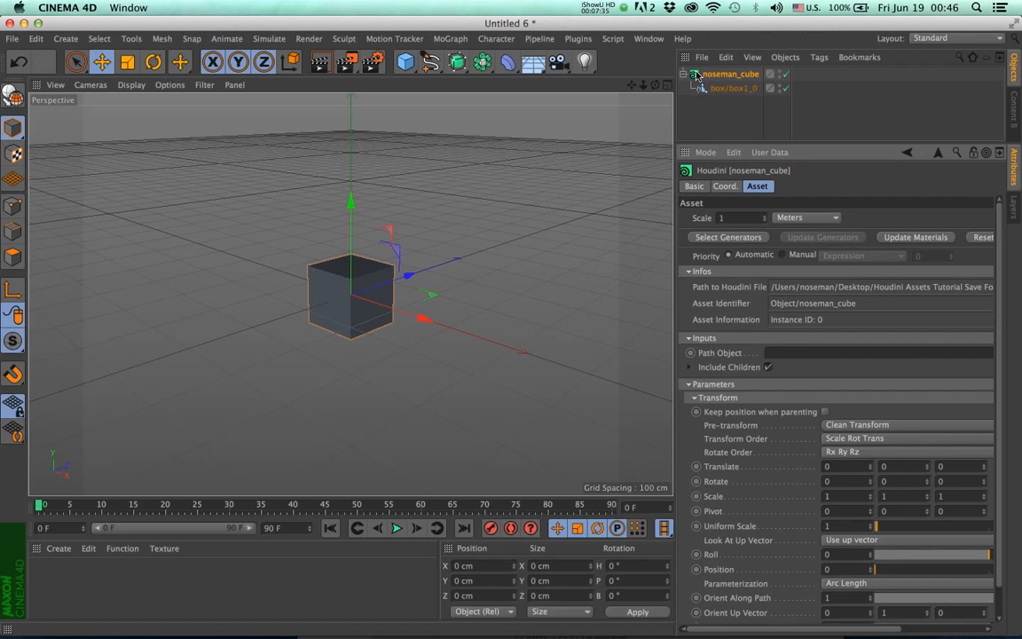
Step: Switch to Cinema 4D, replace the old cube asset with the updated Houdini asset, and select it
{"action": "key", "text": "Delete"}
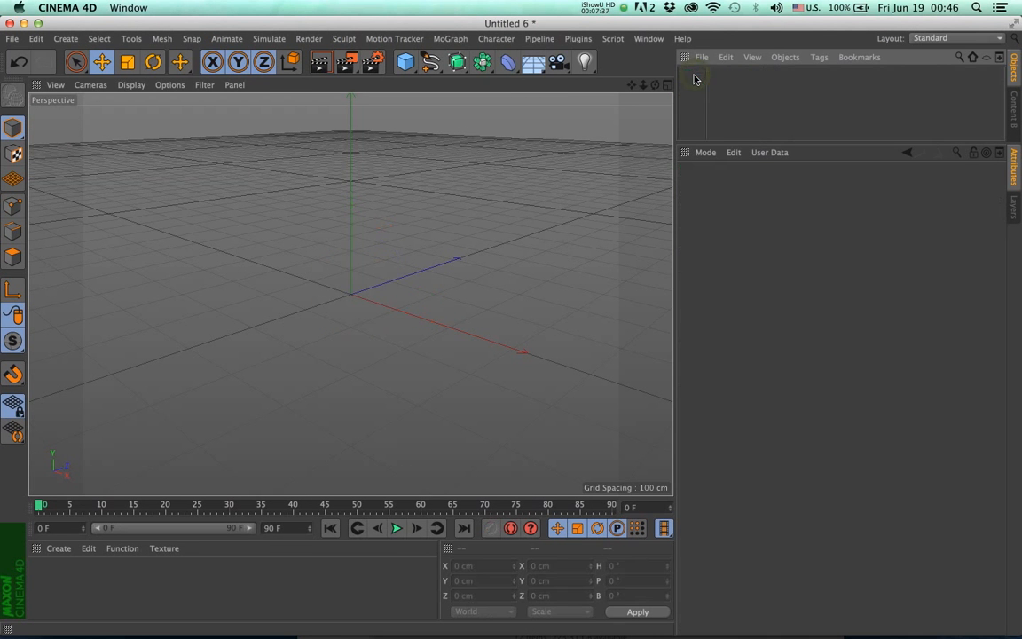
{"action": "left_click", "coordinate": [539, 38]}
{"action": "mouse_move", "coordinate": [545, 60]}
{"action": "left_click", "coordinate": [621, 84]}
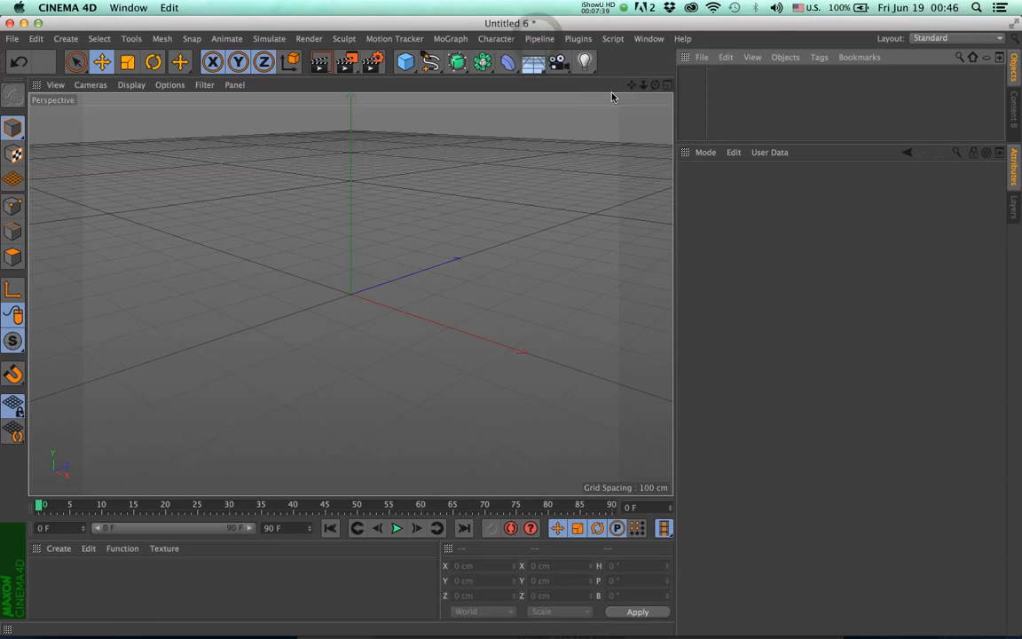
{"action": "double_click", "coordinate": [429, 122]}
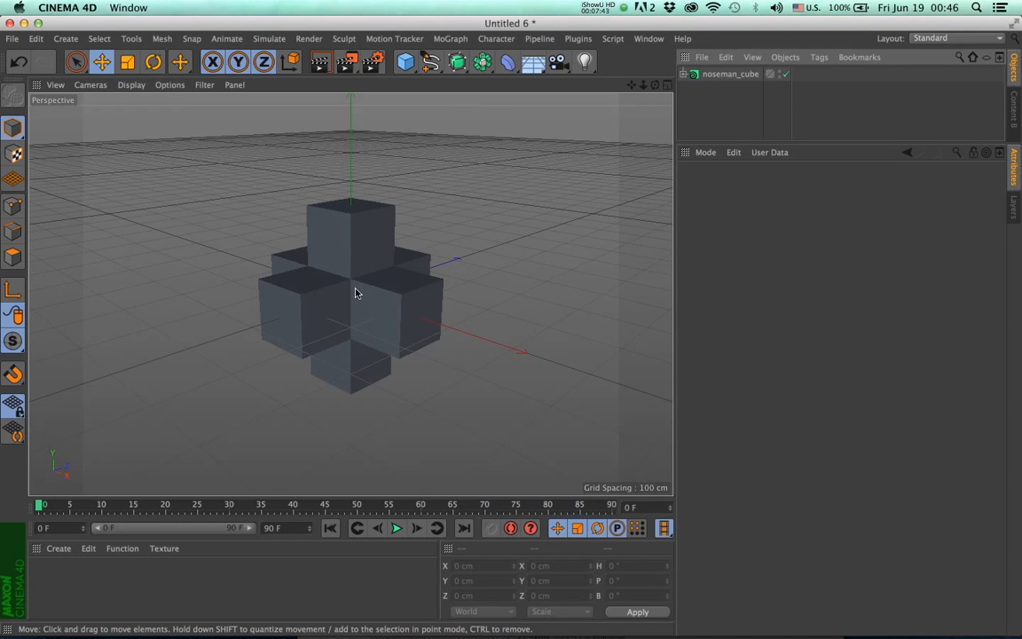
{"action": "left_click", "coordinate": [695, 74]}
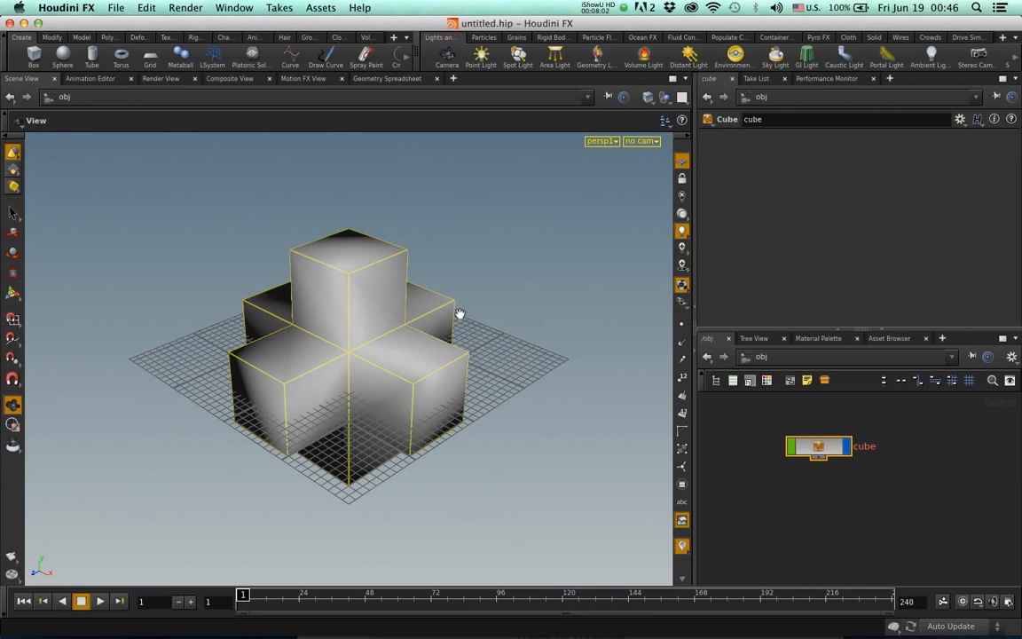
Step: Open the cube asset's operator type properties, check the Basic settings, and return to the Parameters settings
{"action": "right_click", "coordinate": [806, 453]}
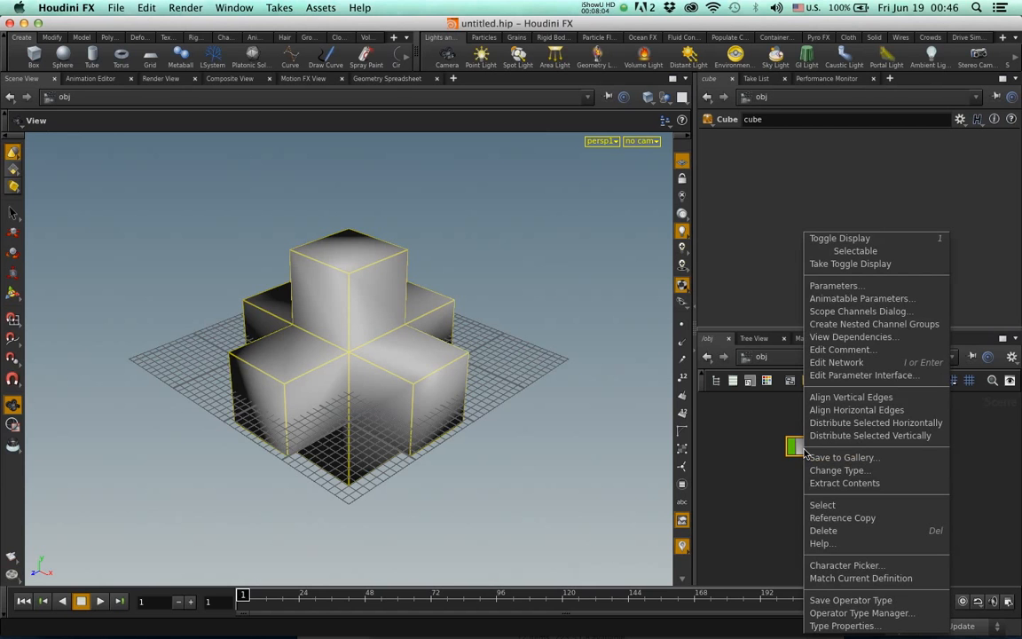
{"action": "left_click", "coordinate": [834, 626]}
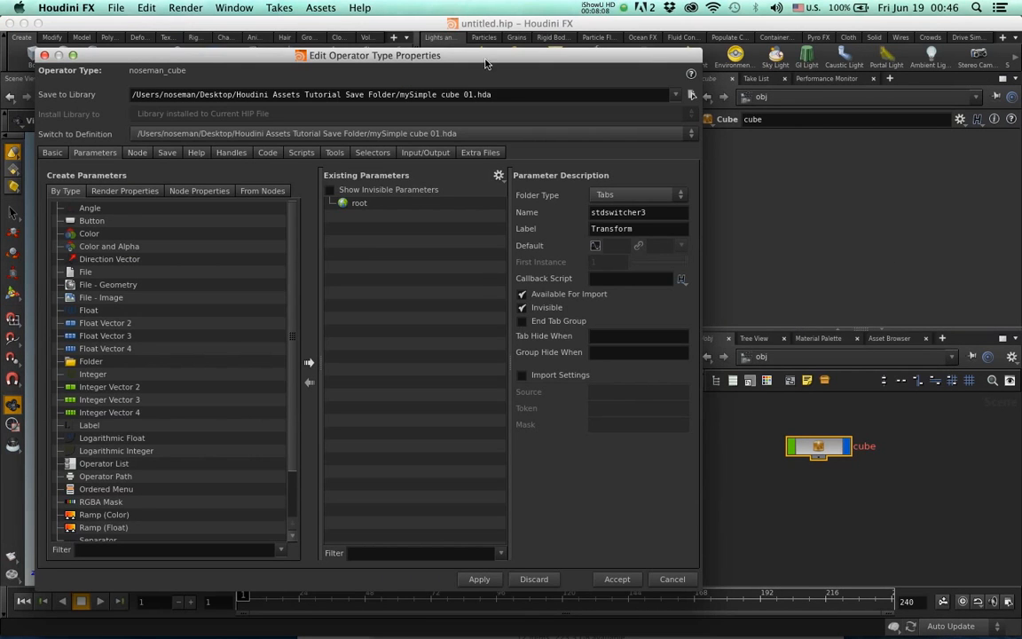
{"action": "left_click_drag", "start_coordinate": [486, 64], "coordinate": [463, 65]}
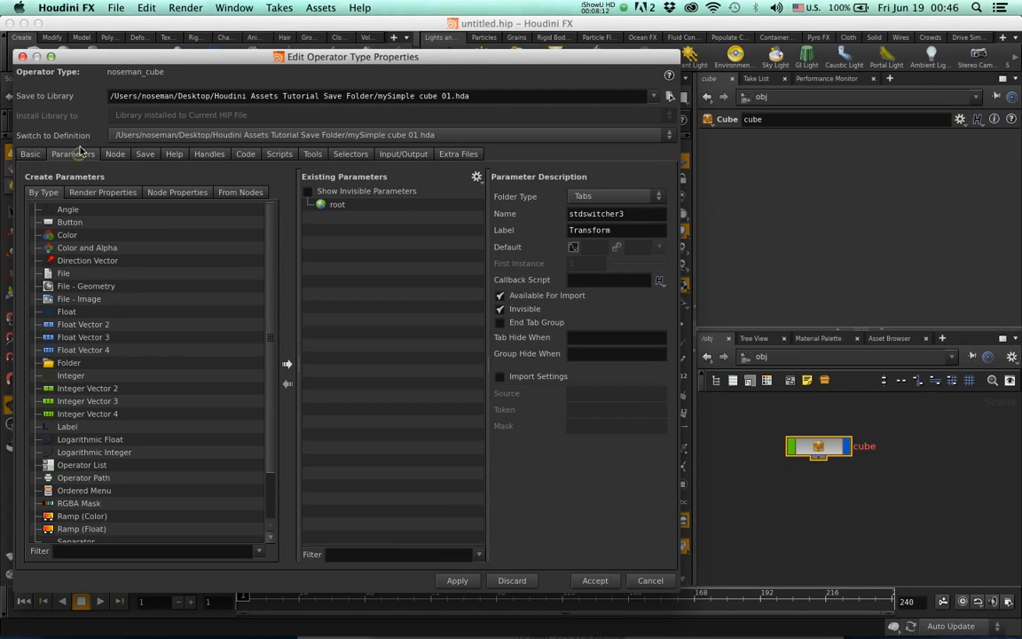
{"action": "left_click", "coordinate": [31, 154]}
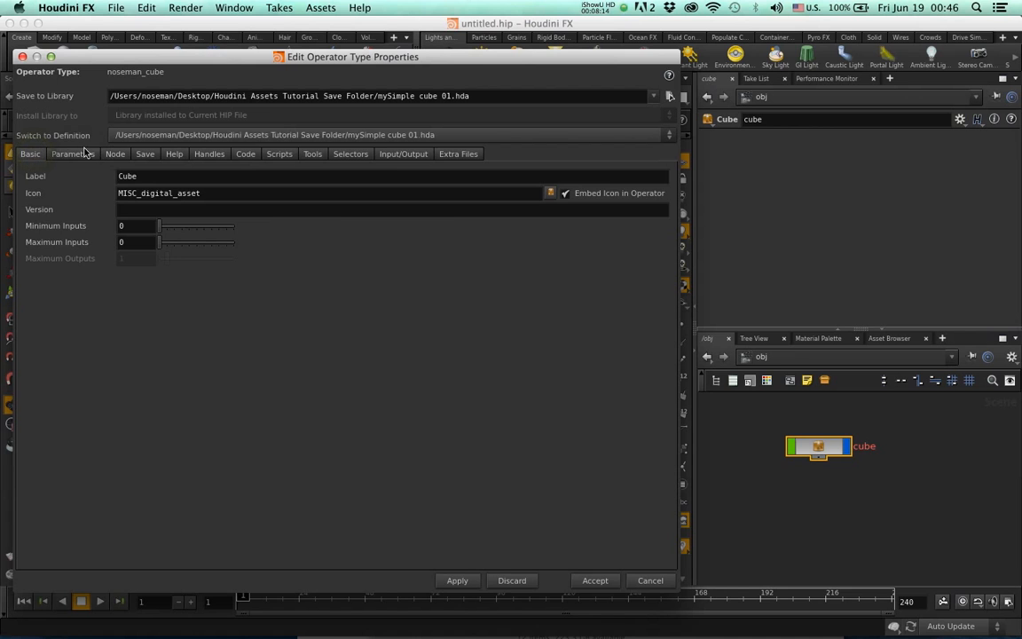
{"action": "left_click", "coordinate": [71, 156]}
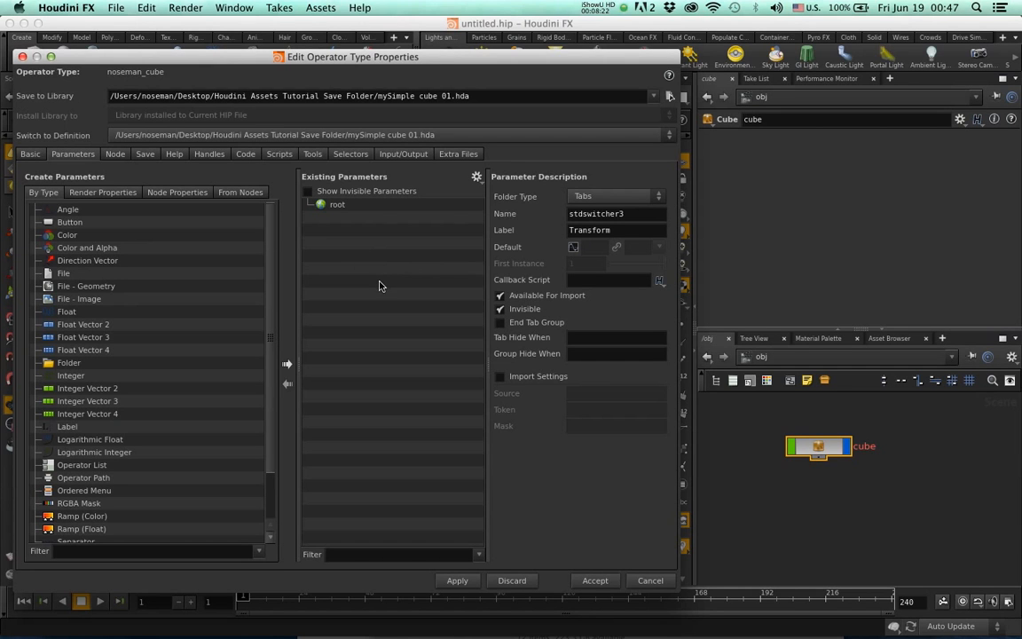
Step: Expose polyextrude1's Translate parameter on the cube asset by adding it under root in the existing parameters, and accept the type properties
{"action": "left_click", "coordinate": [817, 448]}
{"action": "double_click", "coordinate": [817, 448]}
{"action": "left_click", "coordinate": [790, 427]}
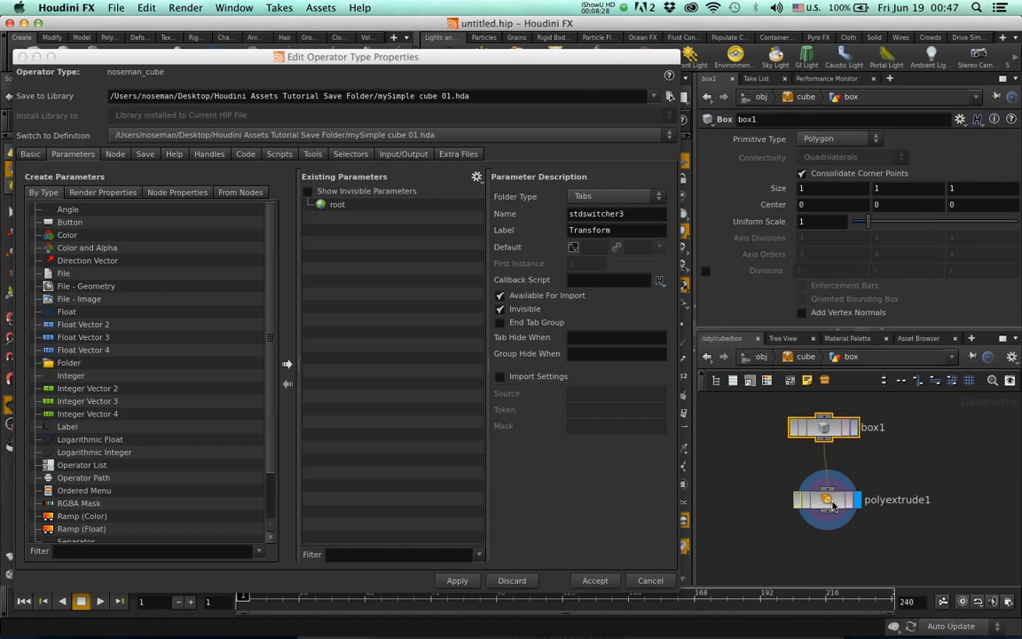
{"action": "left_click", "coordinate": [832, 504]}
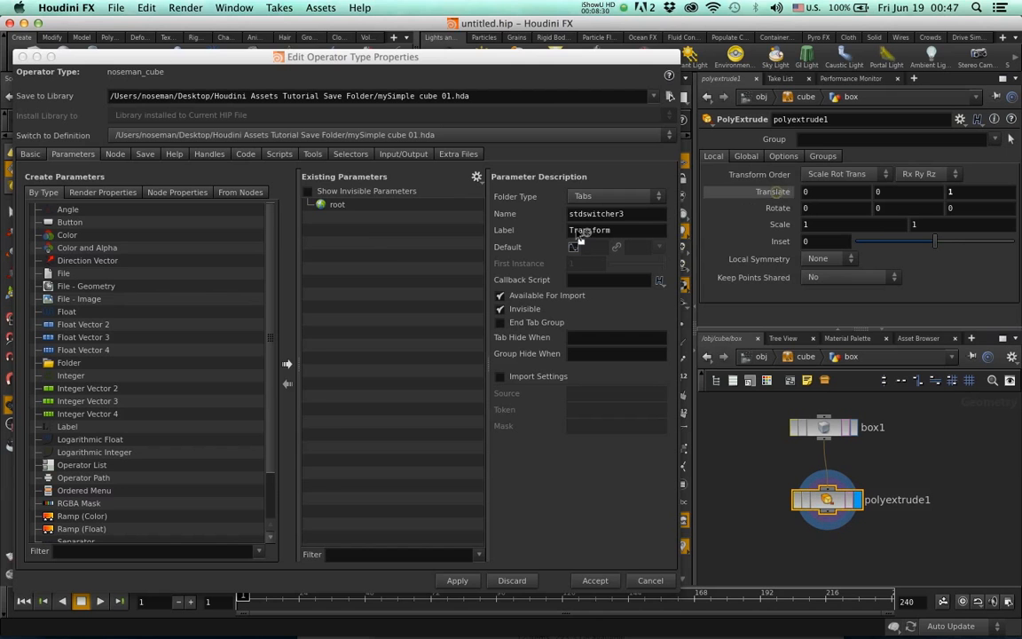
{"action": "left_click", "coordinate": [342, 209]}
{"action": "left_click_drag", "start_coordinate": [345, 216], "coordinate": [348, 218]}
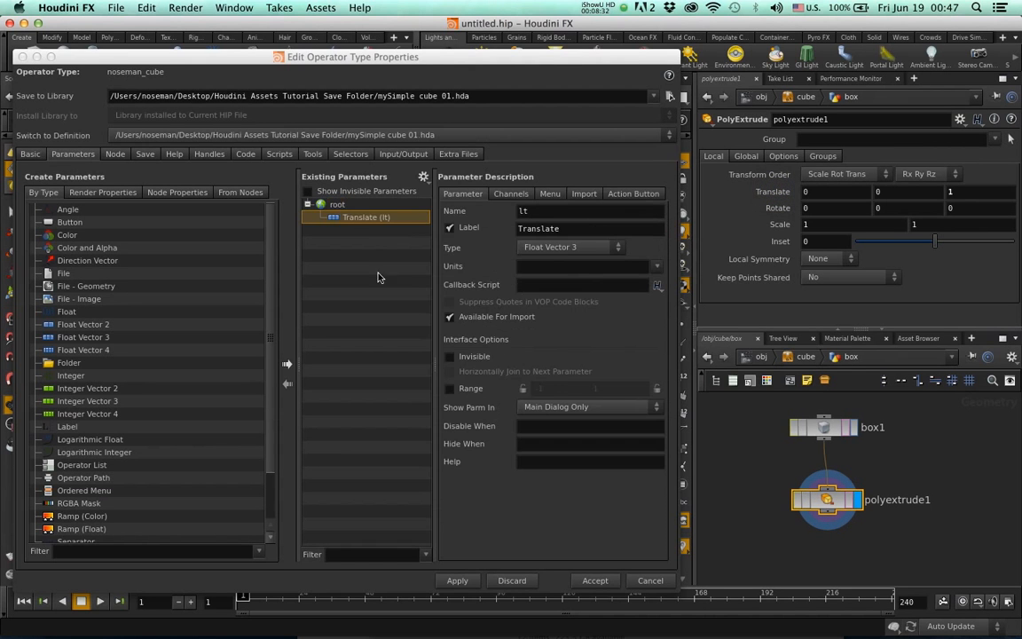
{"action": "left_click", "coordinate": [595, 581]}
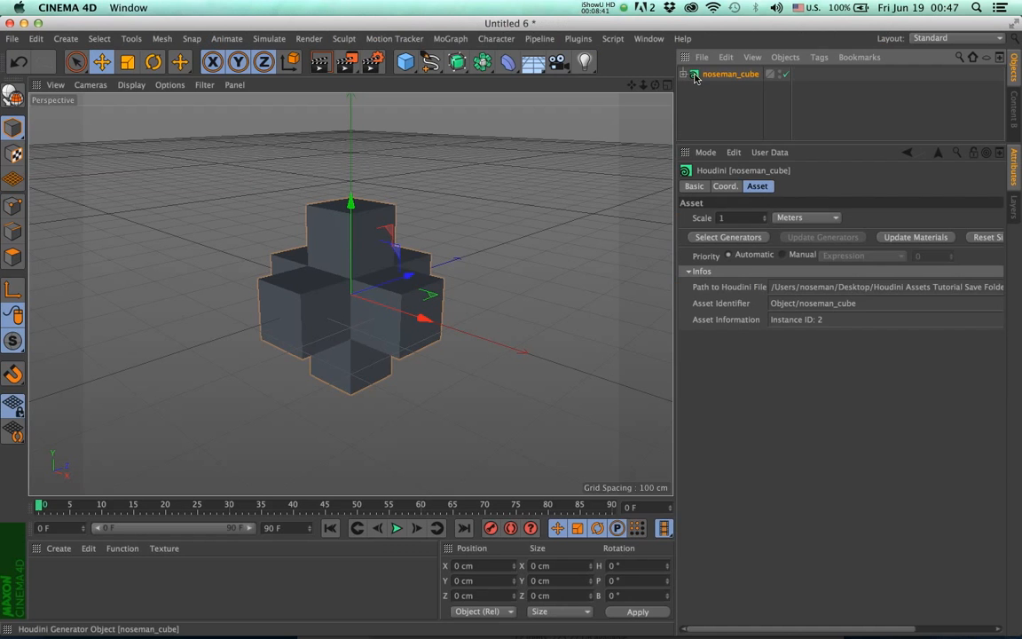
Step: Switch to Cinema 4D, delete the old cube asset, and load mySimple cube 01.hda as a Houdini asset
{"action": "key", "text": "Delete"}
{"action": "left_click", "coordinate": [539, 38]}
{"action": "mouse_move", "coordinate": [555, 61]}
{"action": "left_click", "coordinate": [626, 85]}
{"action": "double_click", "coordinate": [413, 122]}
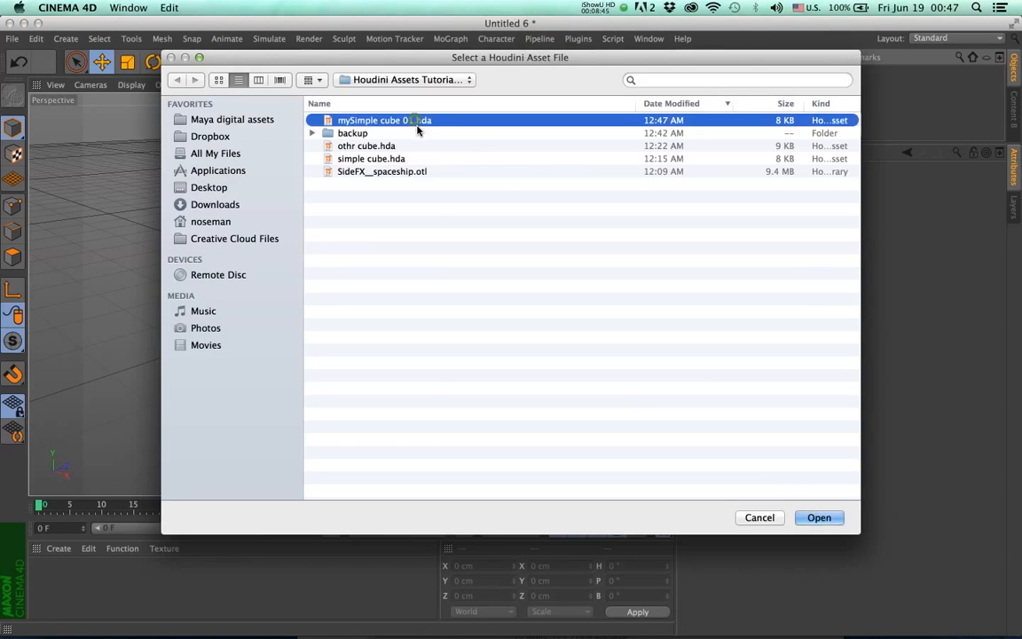
Step: Select the loaded cube asset and adjust its Translate parameter to about -1.48 in X and 1.53 in Z
{"action": "left_click", "coordinate": [695, 77]}
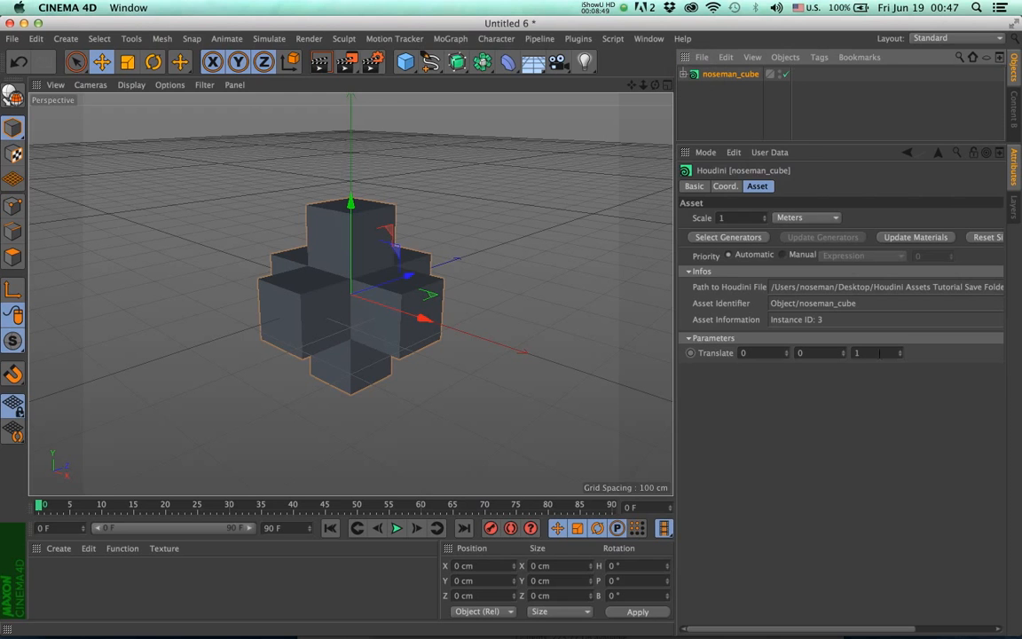
{"action": "left_click_drag", "start_coordinate": [900, 353], "coordinate": [906, 291]}
{"action": "left_click_drag", "start_coordinate": [786, 353], "coordinate": [794, 392]}
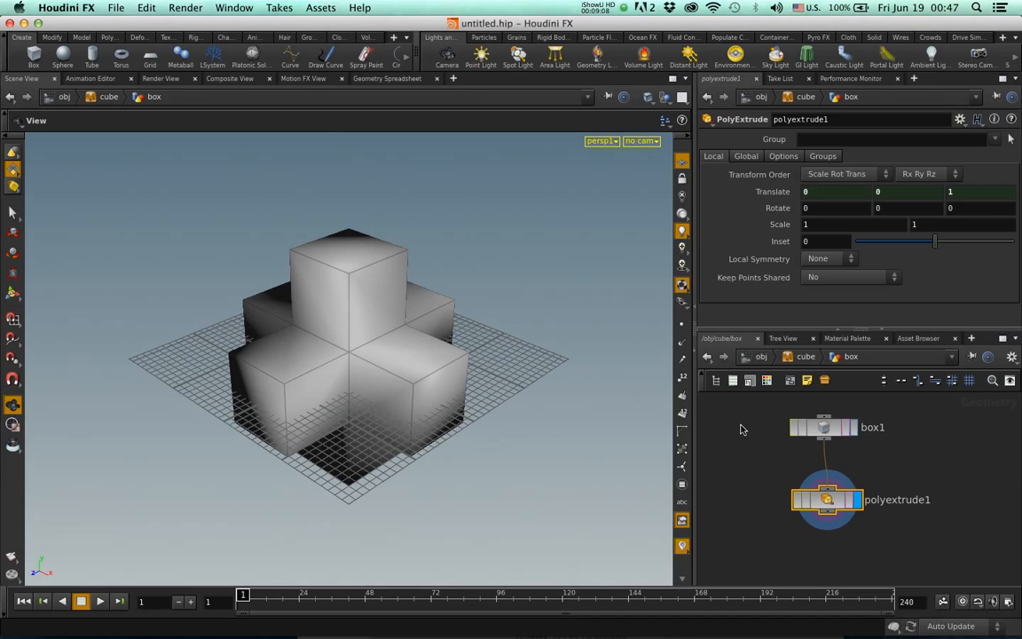
Step: Back in Houdini, remove the Translate parameter from the cube asset's type properties, open its inner box network, and apply the change
{"action": "key", "text": "u"}
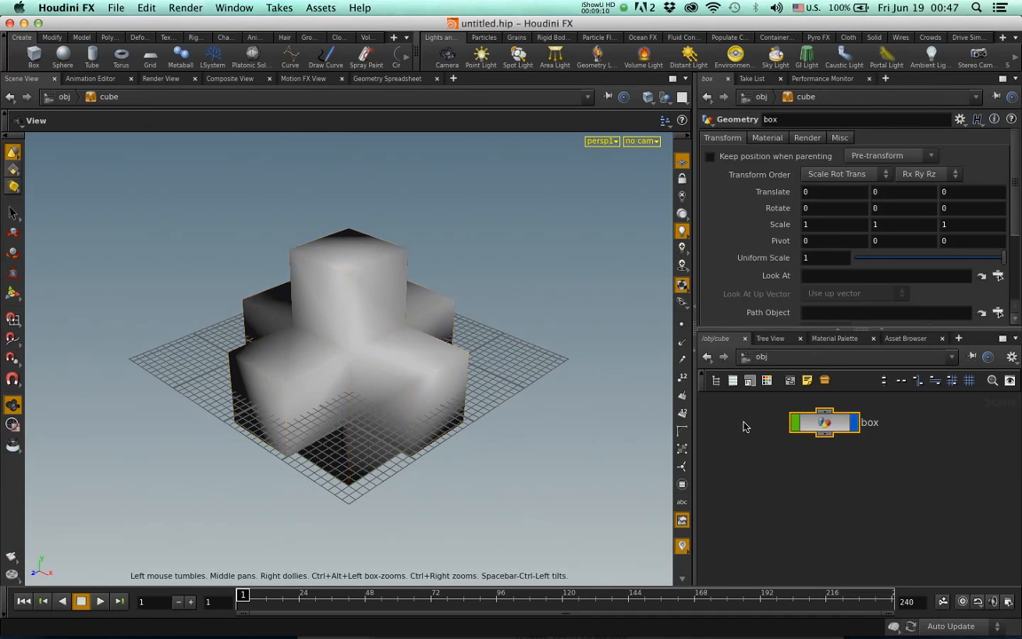
{"action": "key", "text": "u"}
{"action": "right_click", "coordinate": [806, 453]}
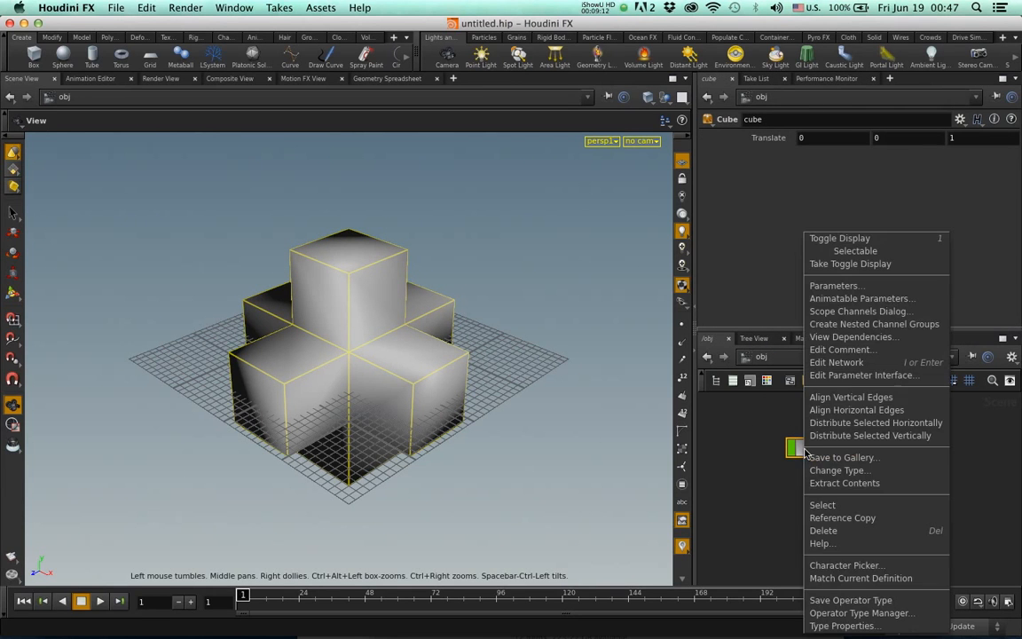
{"action": "left_click", "coordinate": [832, 609]}
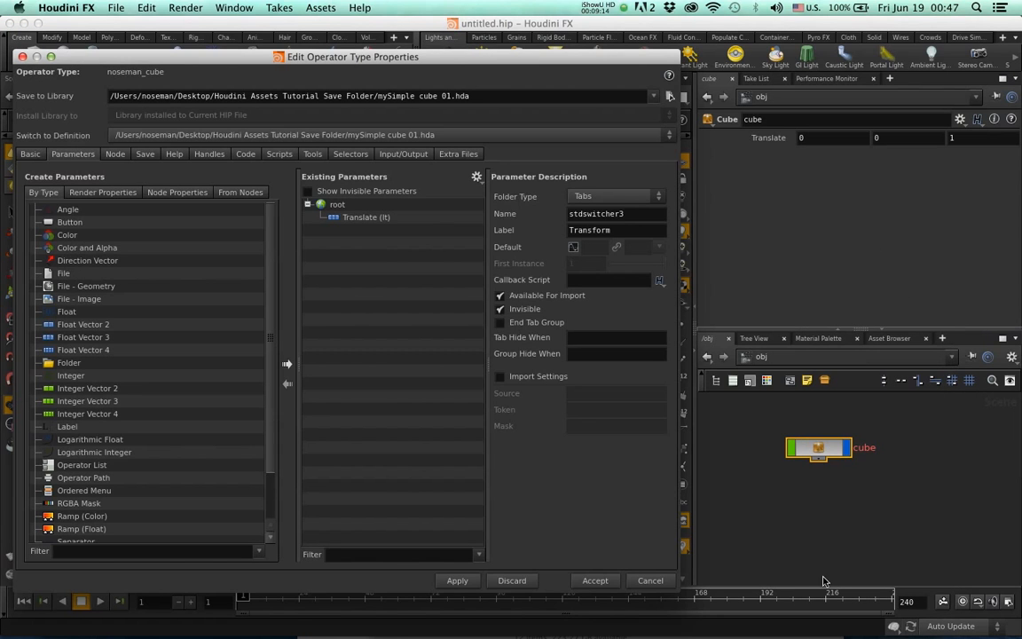
{"action": "left_click", "coordinate": [353, 218]}
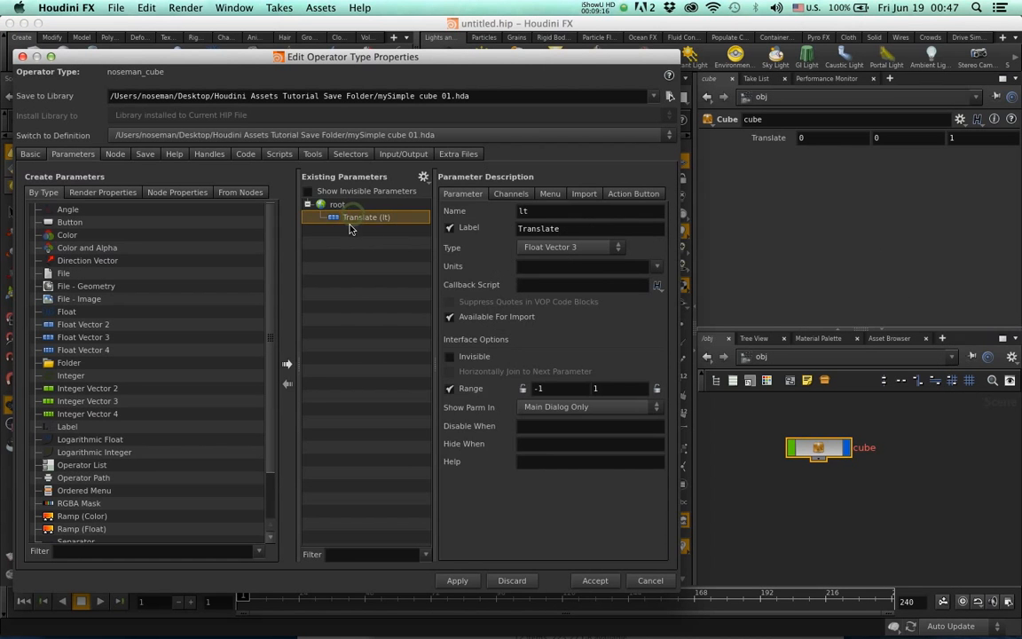
{"action": "key", "text": "Delete"}
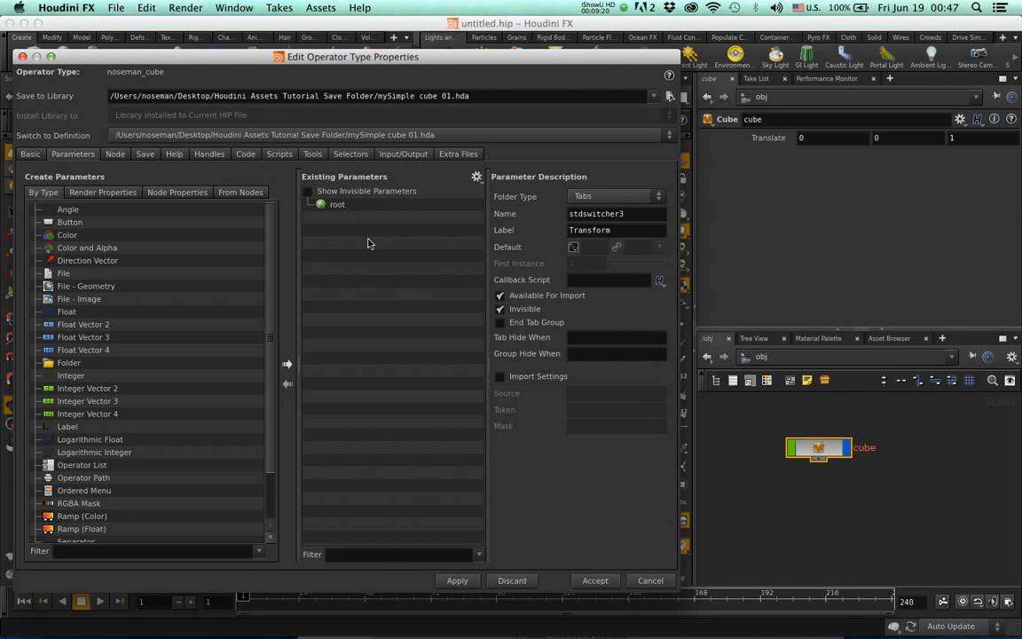
{"action": "double_click", "coordinate": [820, 448]}
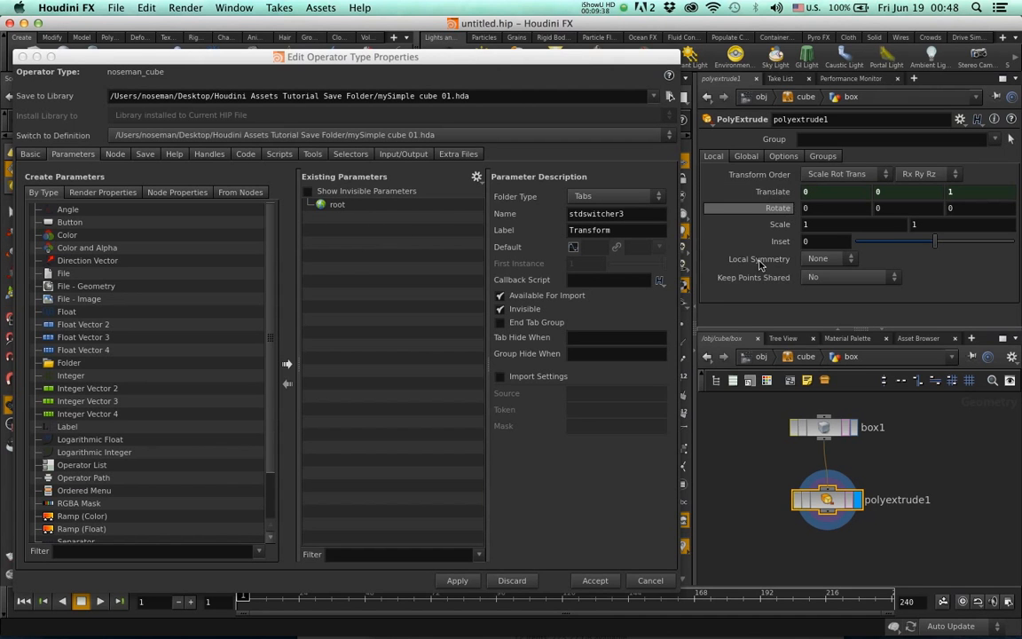
{"action": "left_click", "coordinate": [457, 581]}
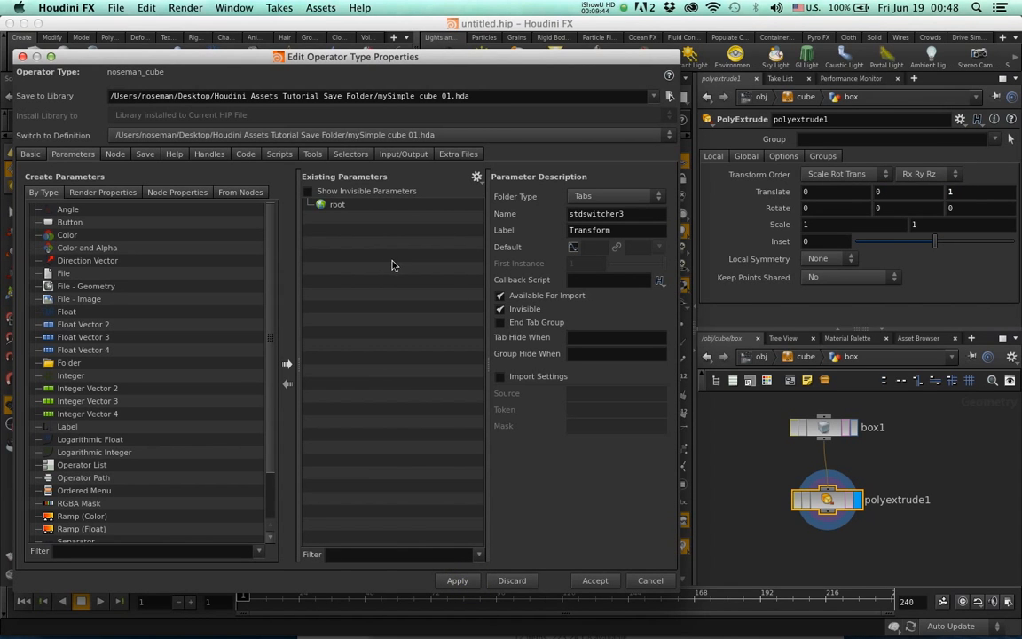
Step: Add polyextrude1's whole Local folder to the asset's existing parameters from the obj > cube > box node tree
{"action": "left_click", "coordinate": [712, 157]}
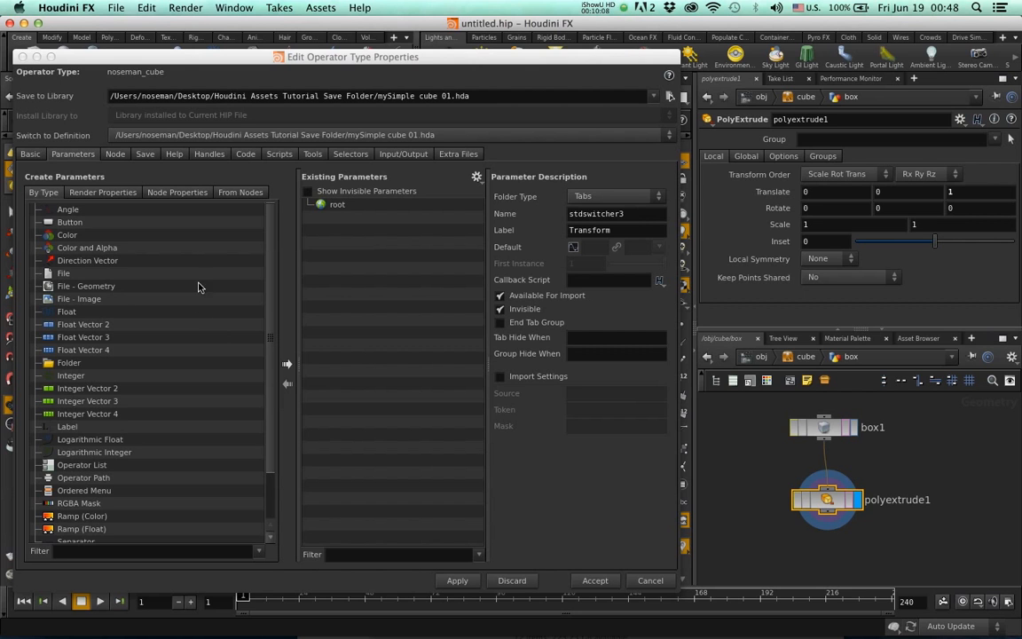
{"action": "left_click", "coordinate": [238, 194]}
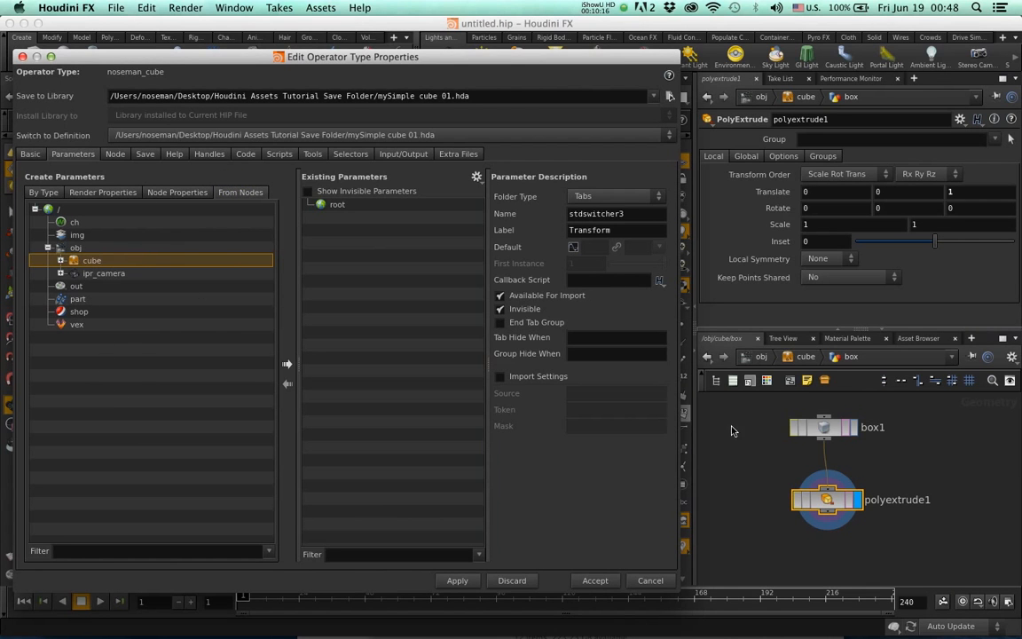
{"action": "left_click", "coordinate": [60, 260]}
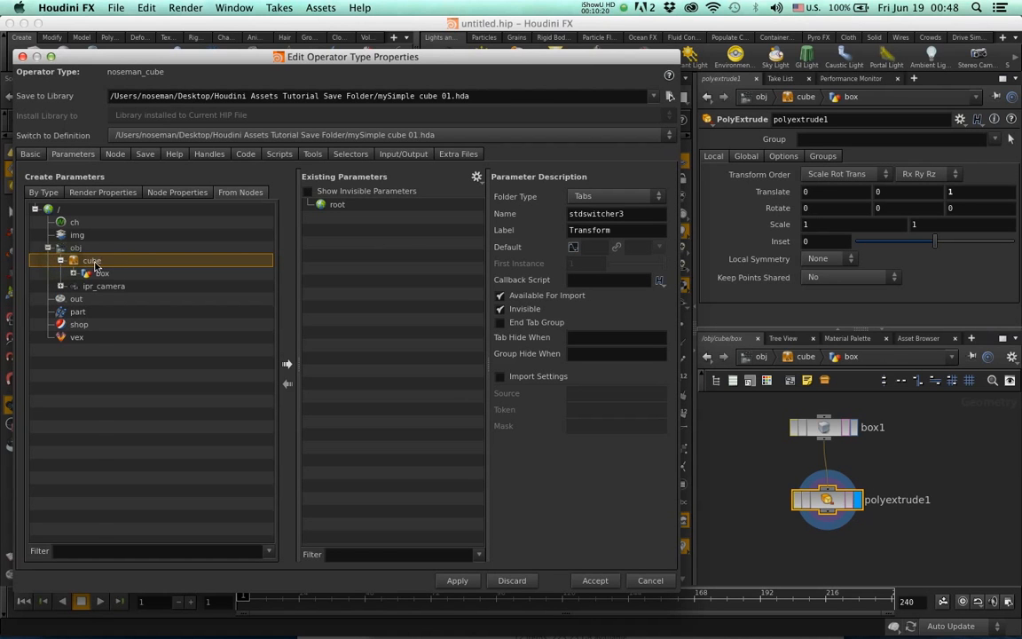
{"action": "left_click", "coordinate": [72, 273]}
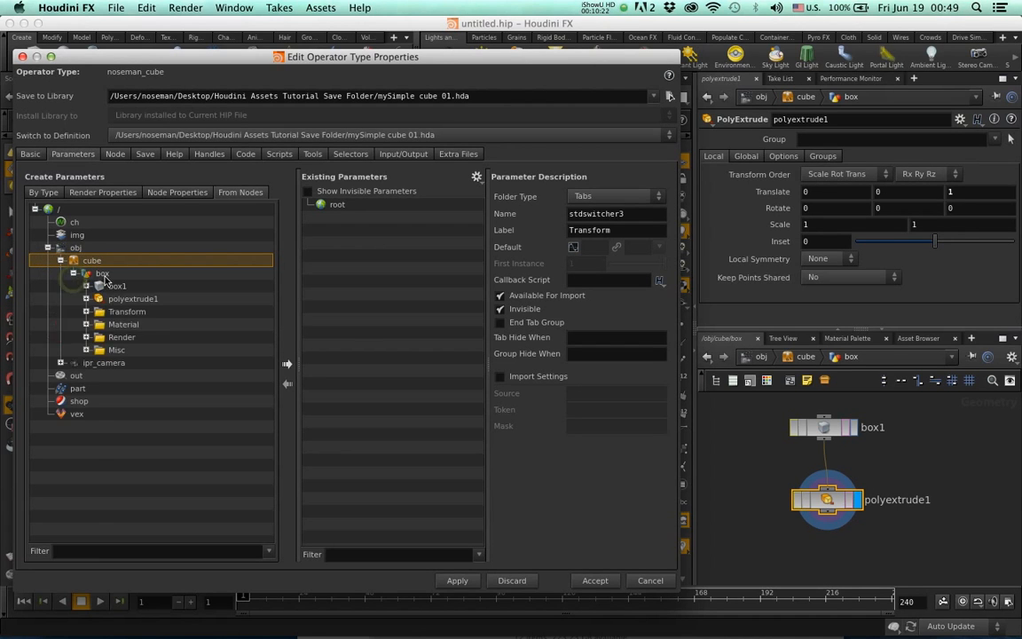
{"action": "left_click", "coordinate": [126, 299]}
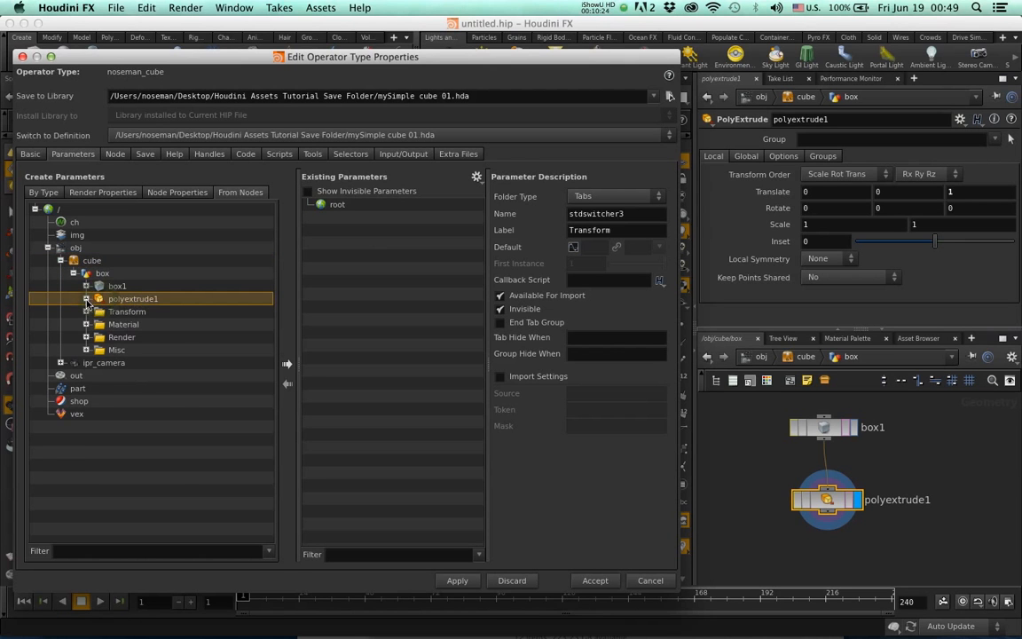
{"action": "left_click", "coordinate": [86, 299]}
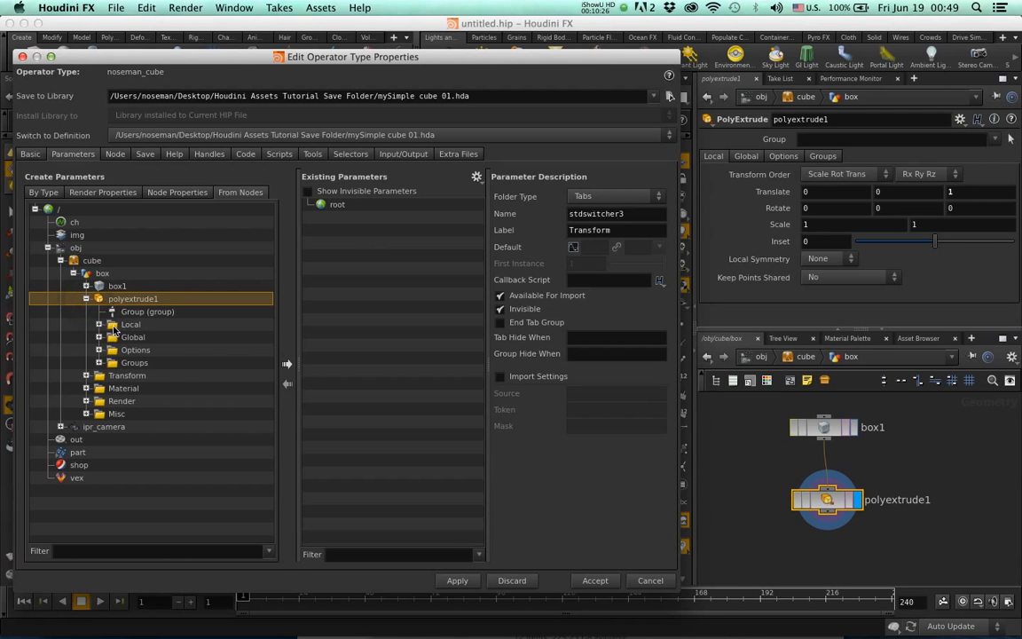
{"action": "left_click_drag", "start_coordinate": [114, 327], "coordinate": [337, 220]}
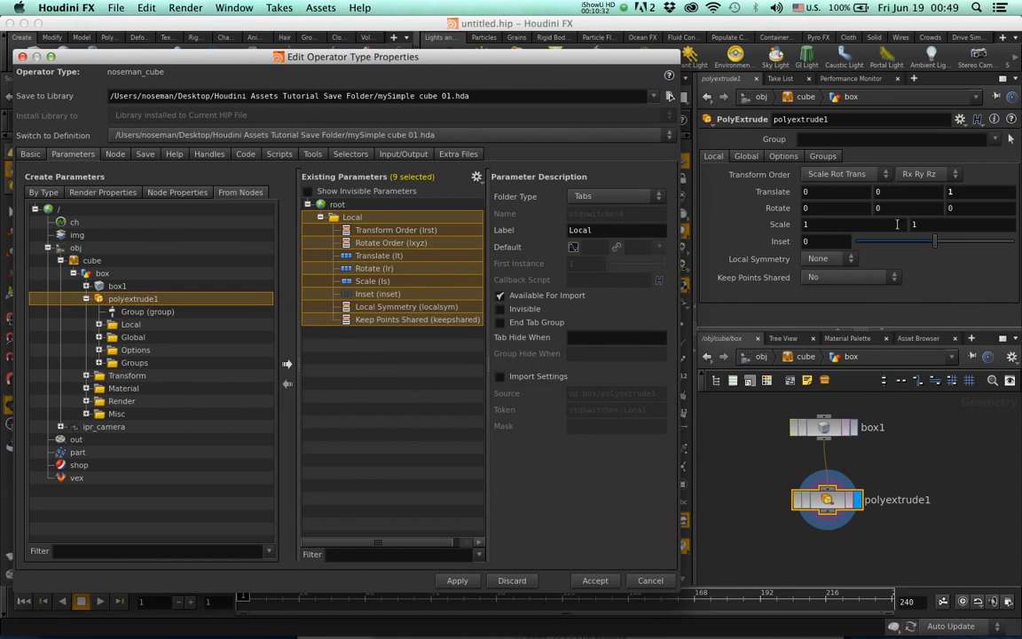
Step: Delete Transform Order, Rotate Order and Local Symmetry from the Local folder, and apply and accept the type properties
{"action": "left_click", "coordinate": [355, 343]}
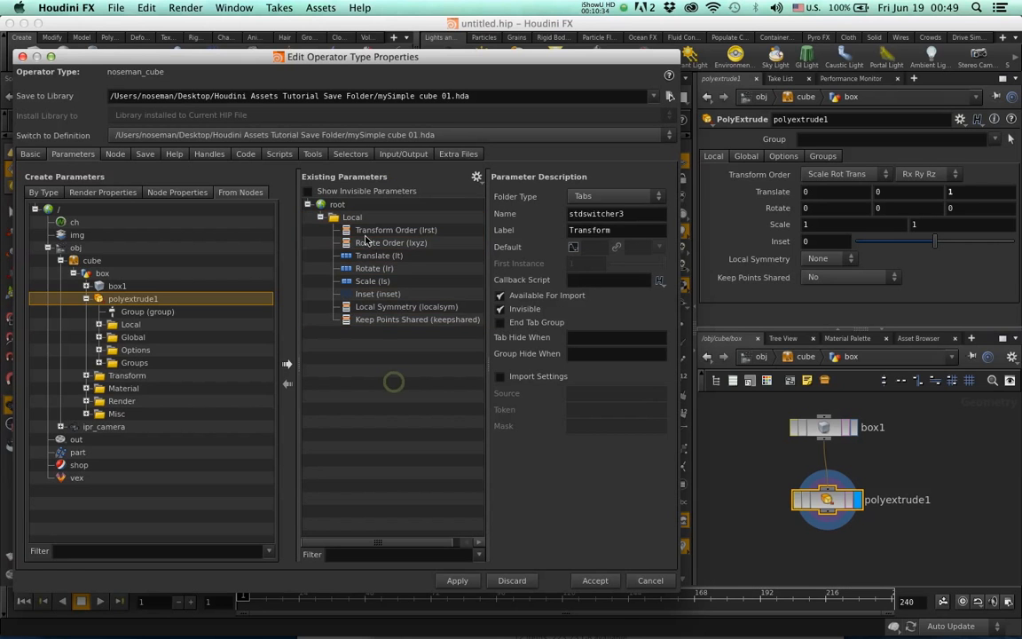
{"action": "left_click", "coordinate": [390, 230]}
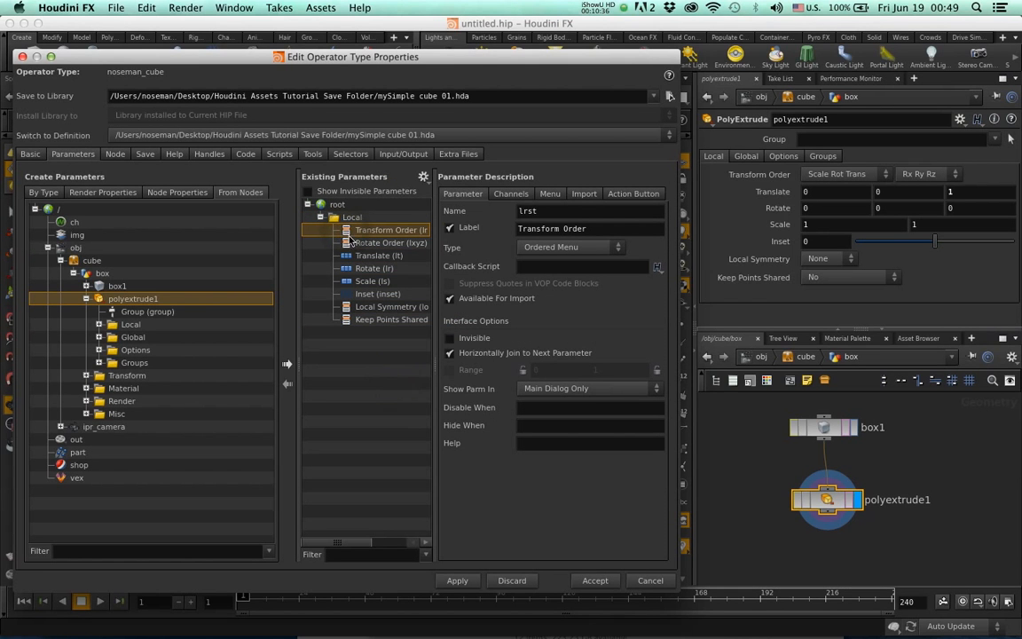
{"action": "key", "text": "Delete"}
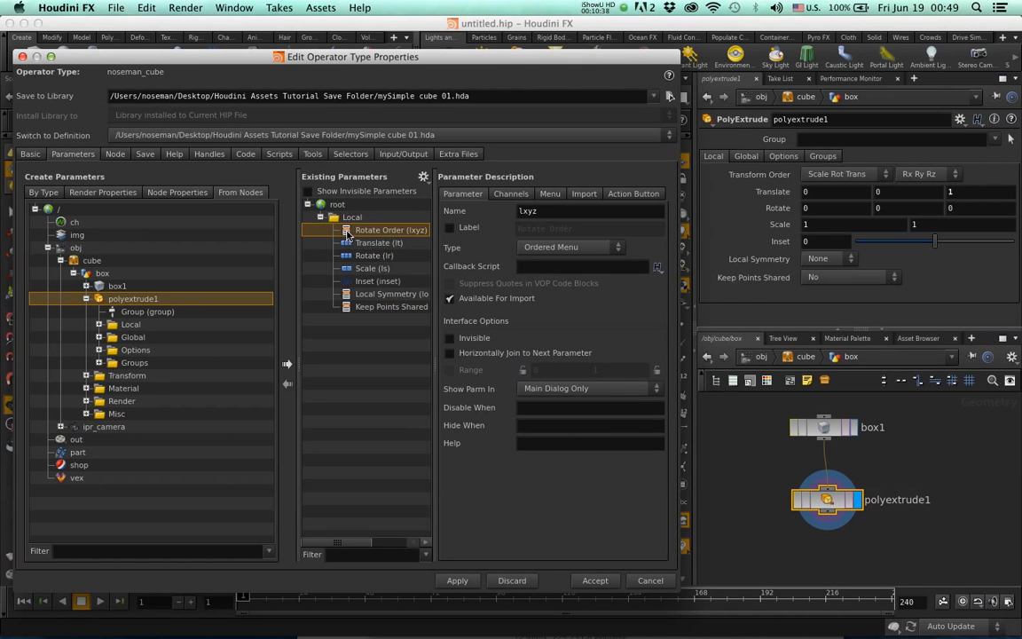
{"action": "key", "text": "Delete"}
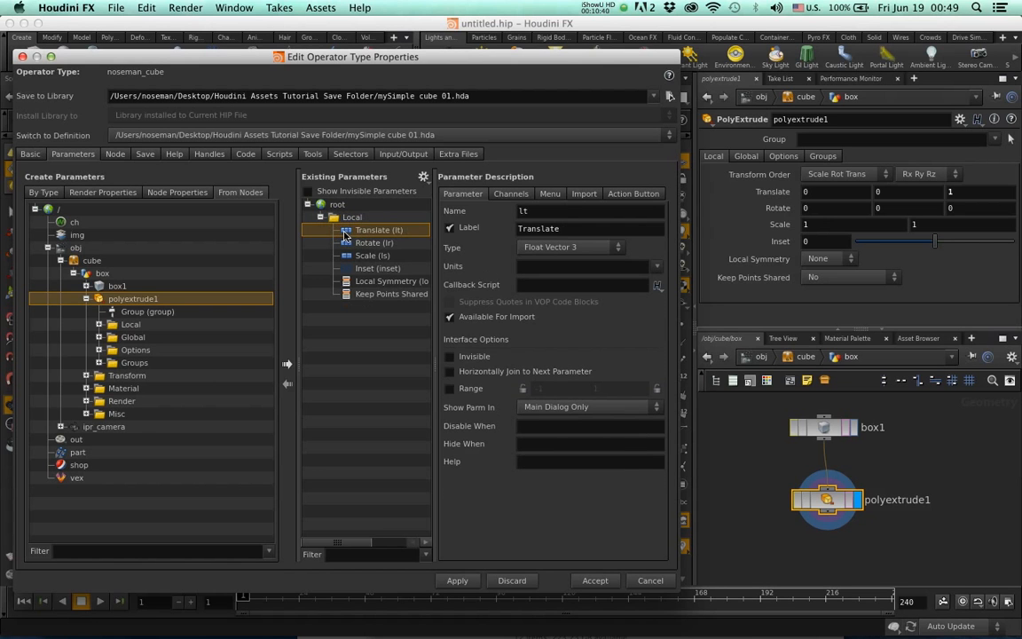
{"action": "left_click", "coordinate": [347, 282]}
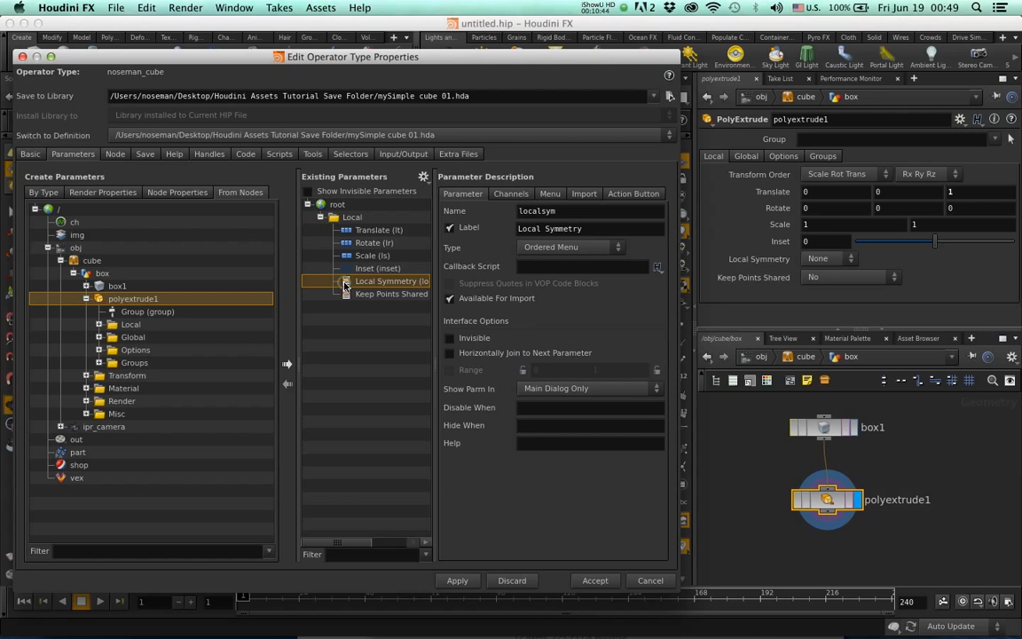
{"action": "key", "text": "Delete"}
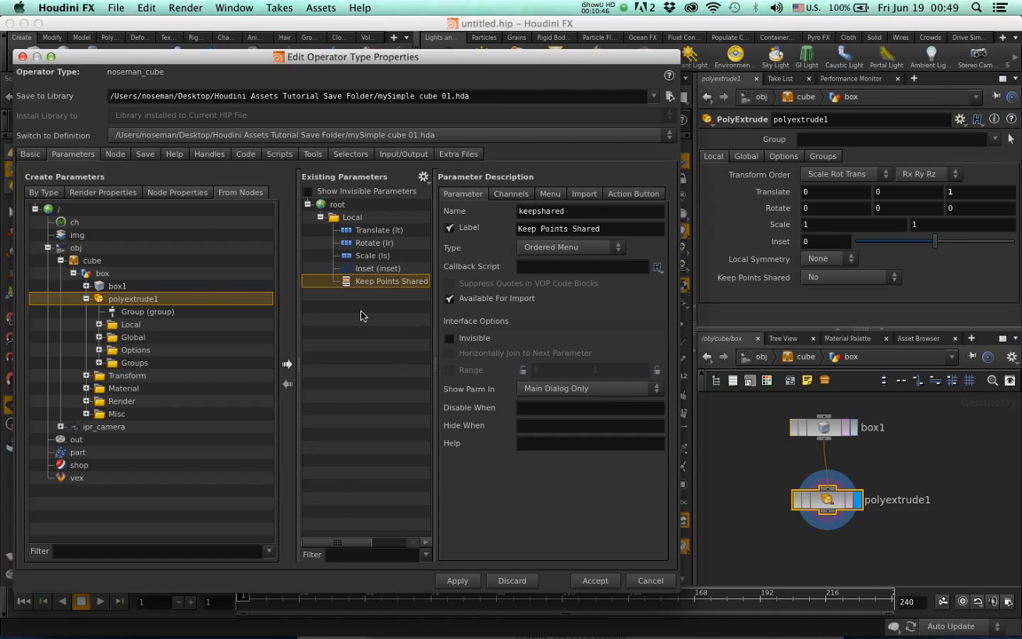
{"action": "left_click", "coordinate": [457, 580]}
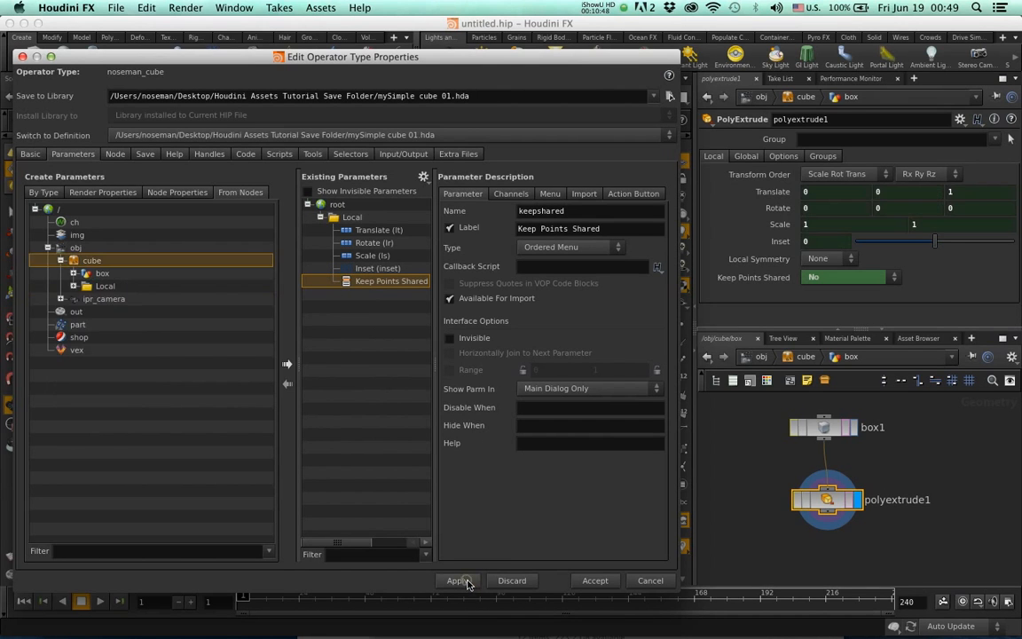
{"action": "left_click", "coordinate": [595, 582]}
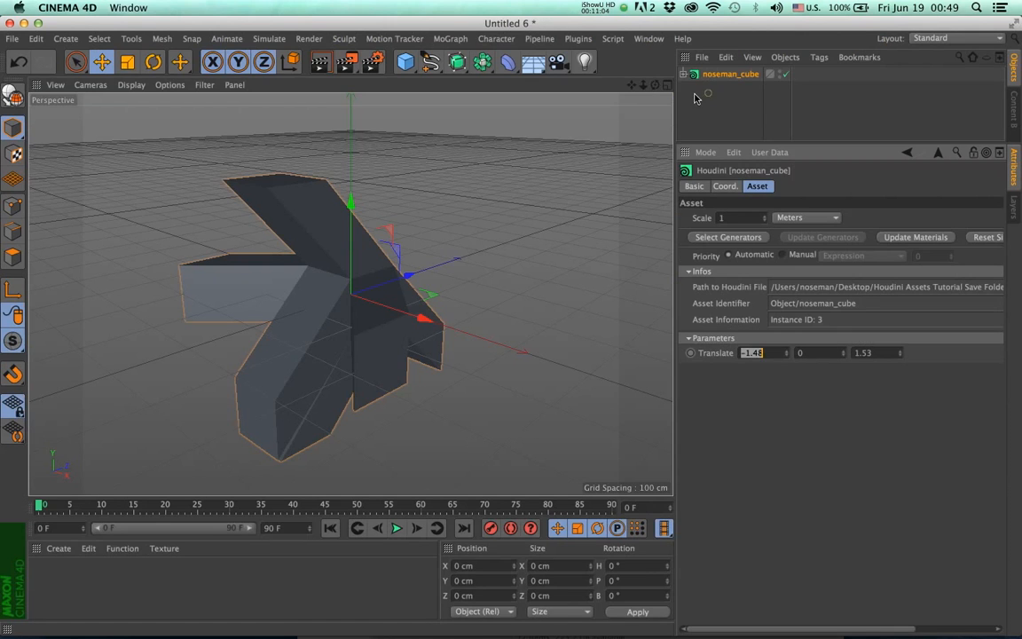
Step: Switch to Cinema 4D, delete the old cube asset, and load mySimple cube 01.hda through Houdini Engine
{"action": "left_click", "coordinate": [707, 99]}
{"action": "left_click", "coordinate": [710, 76]}
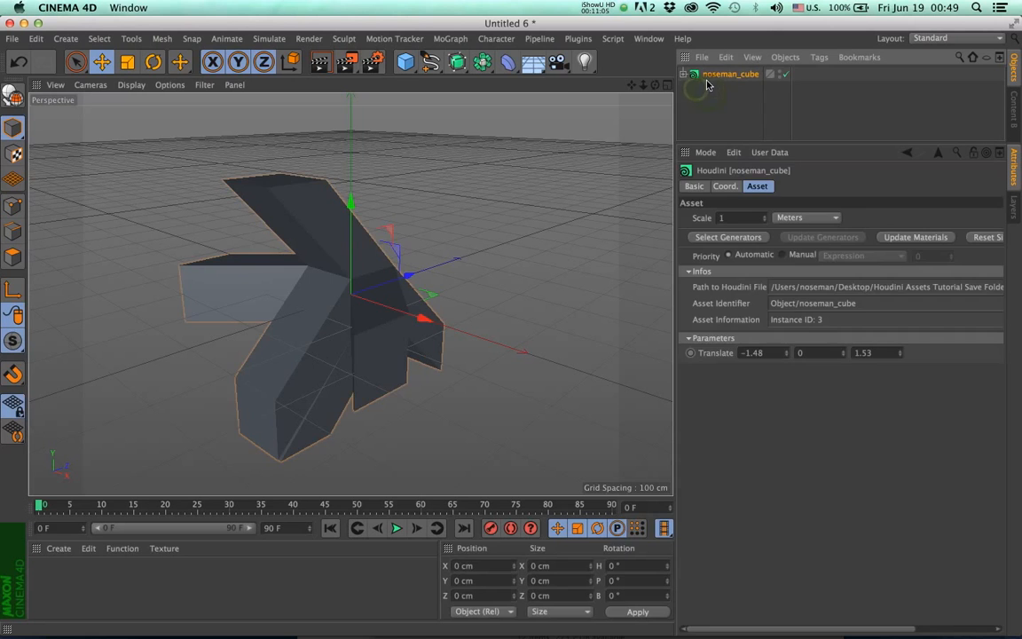
{"action": "key", "text": "Delete"}
{"action": "left_click", "coordinate": [540, 38]}
{"action": "mouse_move", "coordinate": [567, 66]}
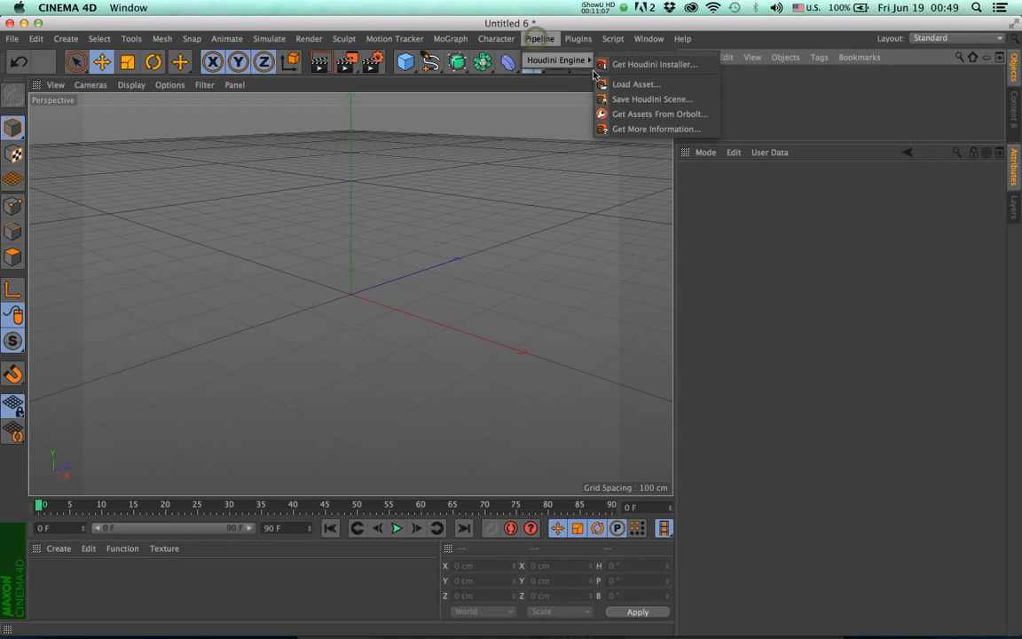
{"action": "left_click", "coordinate": [635, 83]}
{"action": "left_click", "coordinate": [422, 122]}
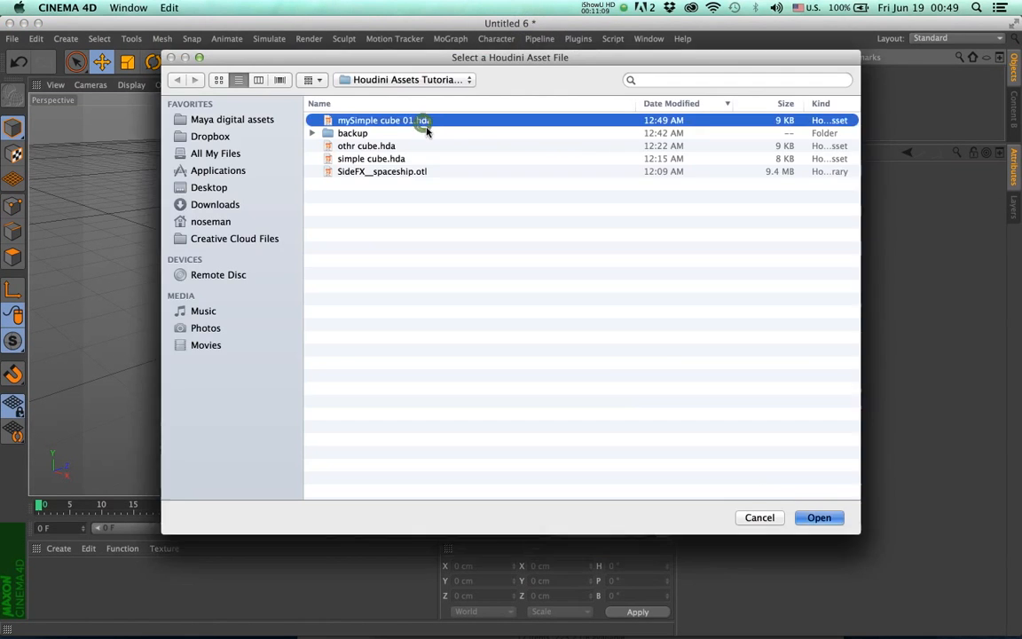
{"action": "double_click", "coordinate": [423, 123]}
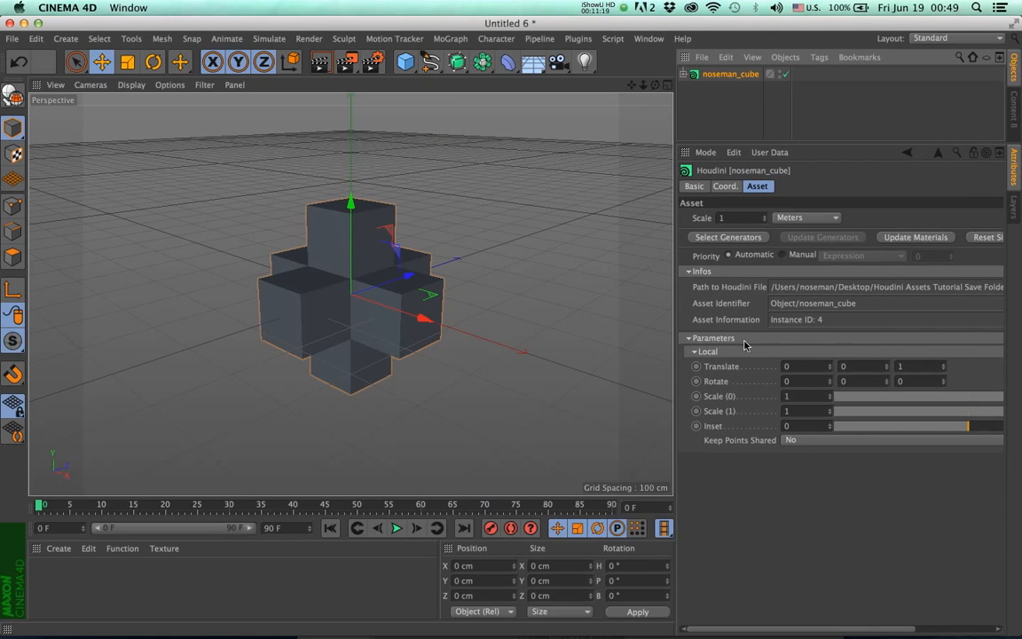
Step: Try the asset's Local parameters: Translate 0.17, 0.74, 1.36, Scale 0 and -0.22, Inset -0.69, and Keep Points Shared as Average Positions, then No
{"action": "left_click", "coordinate": [695, 353]}
{"action": "left_click", "coordinate": [696, 352]}
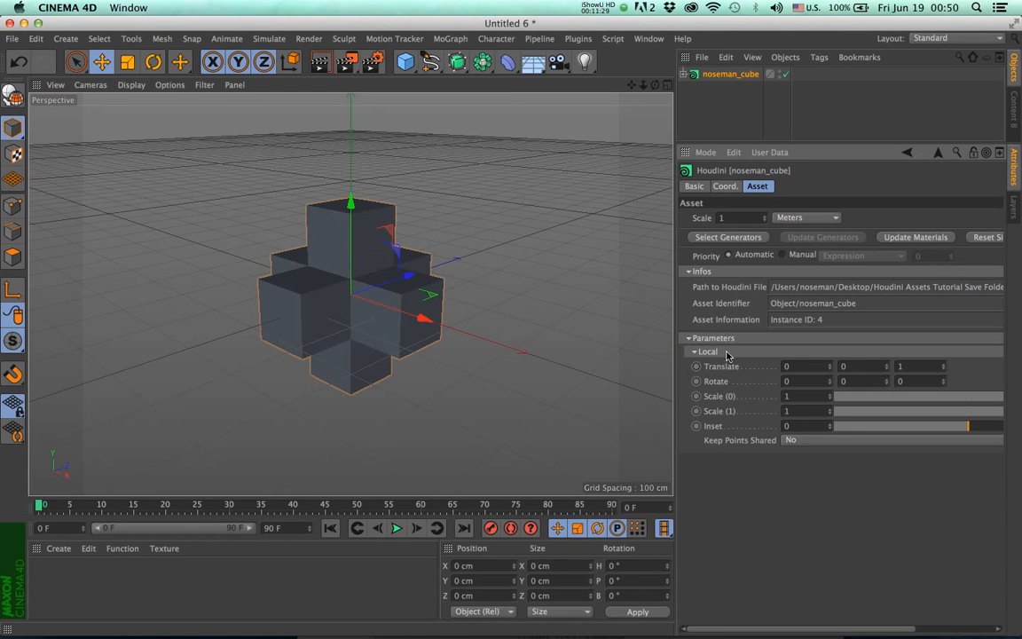
{"action": "left_click_drag", "start_coordinate": [943, 370], "coordinate": [879, 427]}
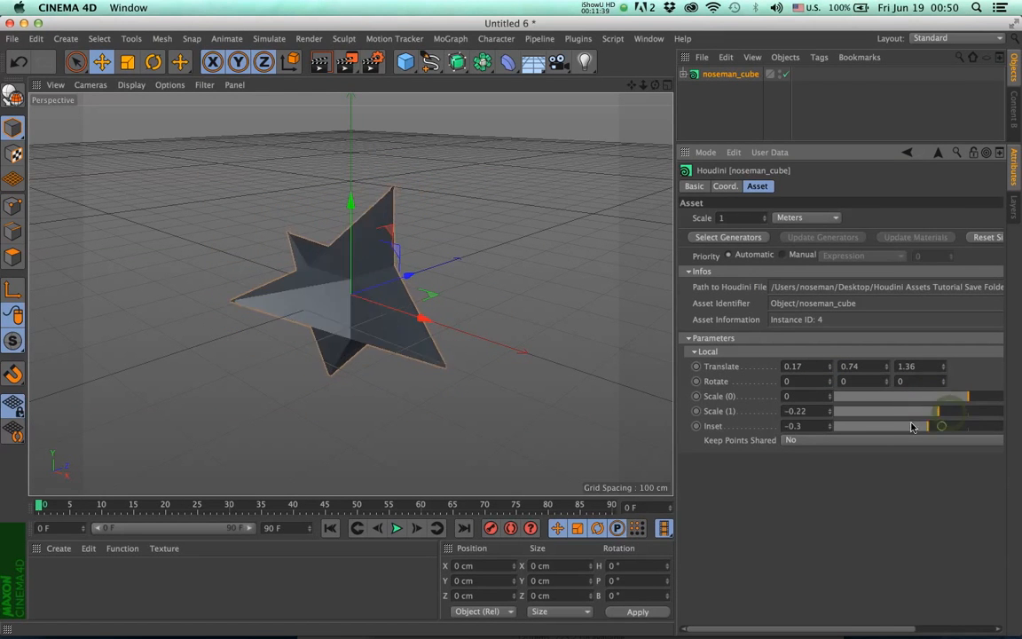
{"action": "left_click", "coordinate": [798, 440]}
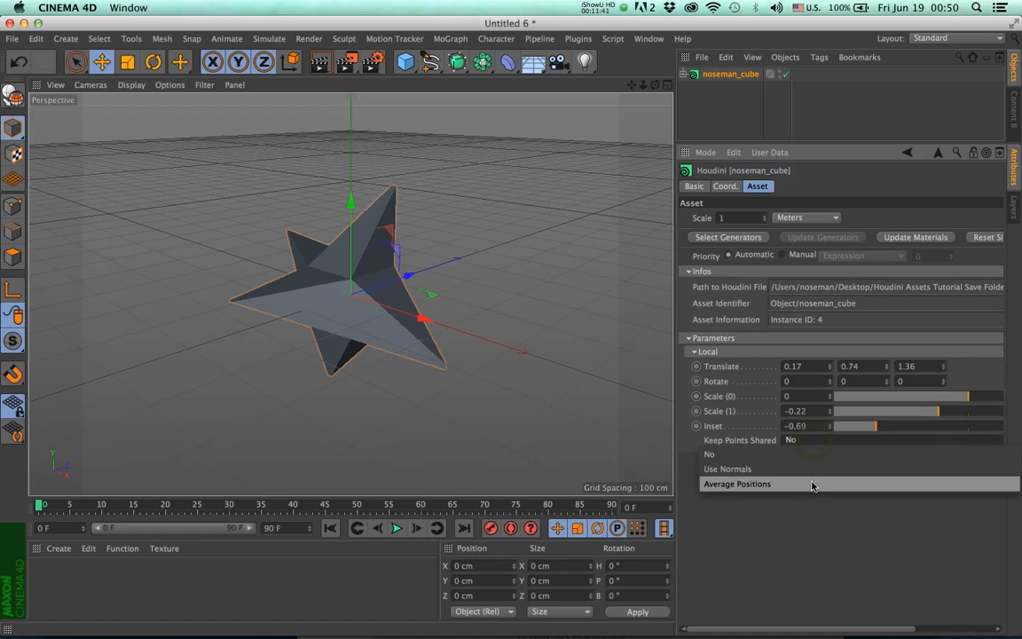
{"action": "left_click", "coordinate": [813, 485]}
{"action": "left_click", "coordinate": [818, 444]}
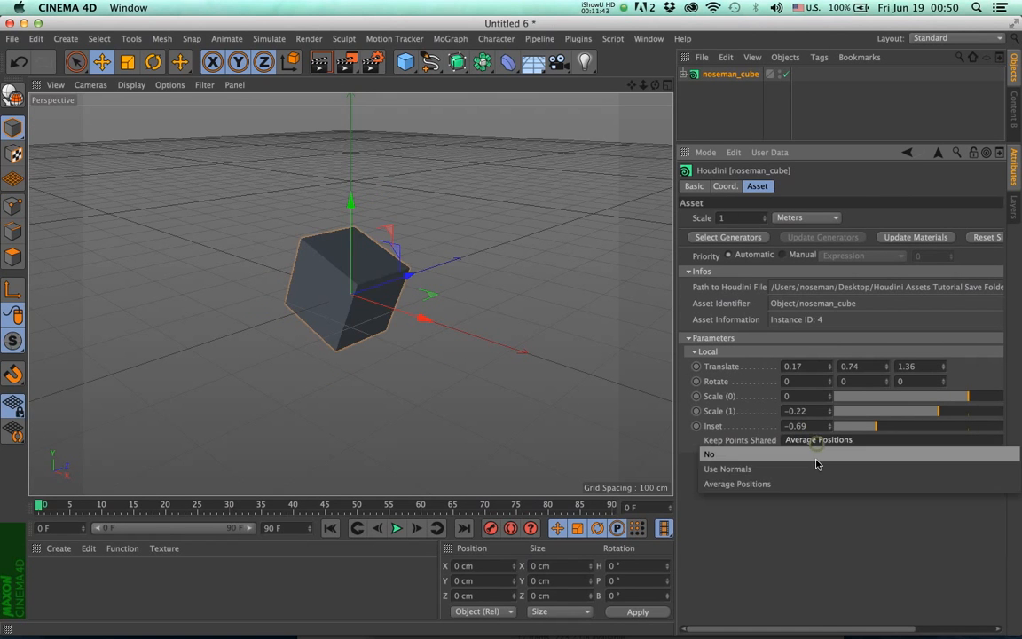
{"action": "left_click", "coordinate": [820, 454]}
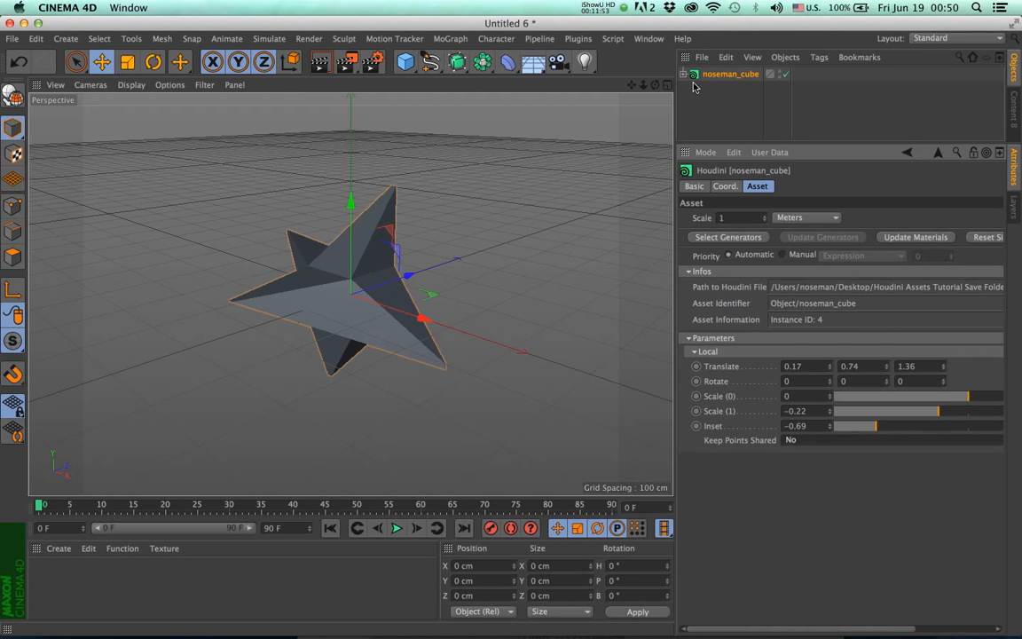
Step: Reset all the cube asset's Local parameters, from Translate through Keep Points Shared, to their default values
{"action": "left_click", "coordinate": [723, 367]}
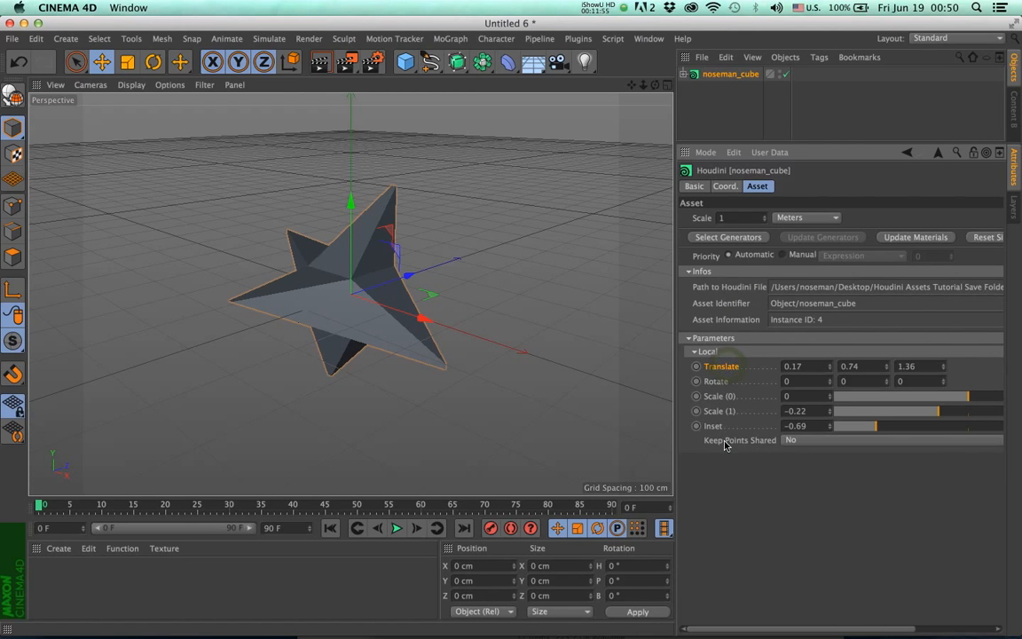
{"action": "left_click", "coordinate": [725, 441], "text": "shift"}
{"action": "right_click", "coordinate": [725, 441]}
{"action": "left_click", "coordinate": [751, 502]}
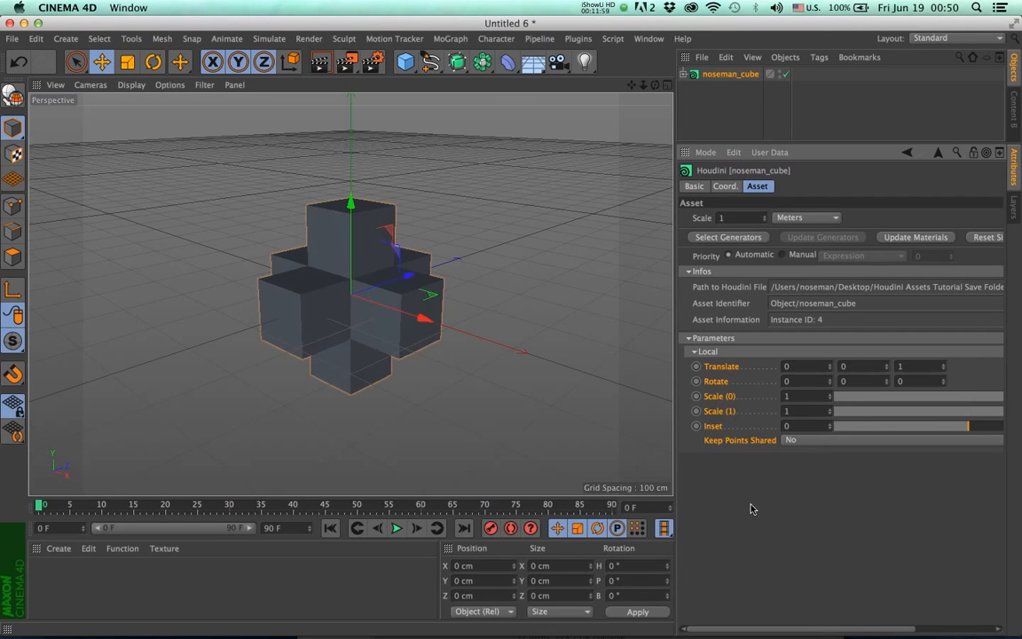
{"action": "left_click", "coordinate": [722, 368]}
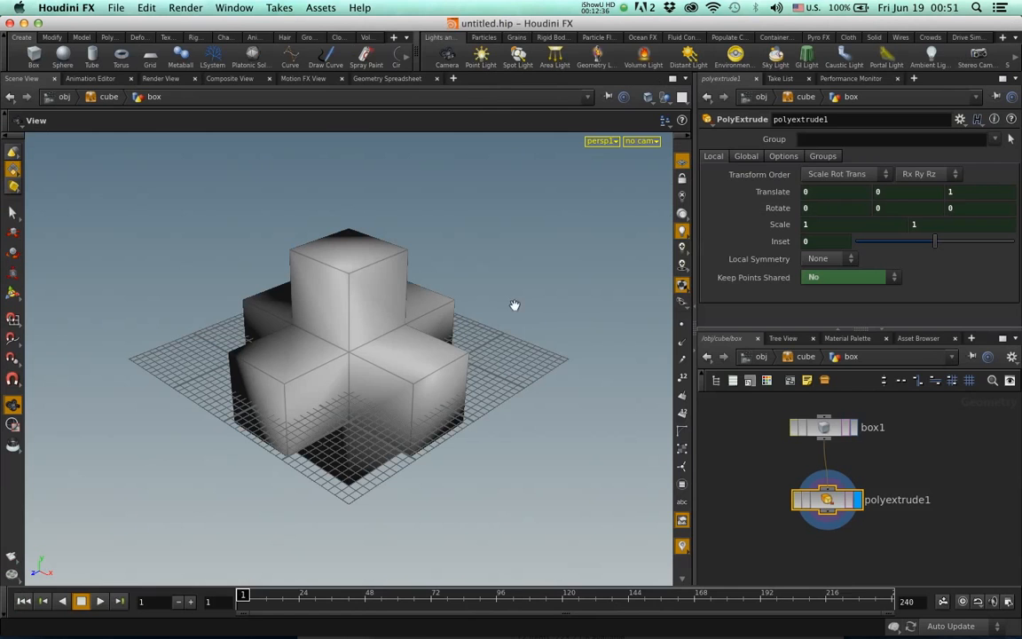
Step: Switch to Houdini, space the box1 and polyextrude1 nodes farther apart in the box network, and inspect box1's parameters
{"action": "left_click_drag", "start_coordinate": [875, 424], "coordinate": [883, 431]}
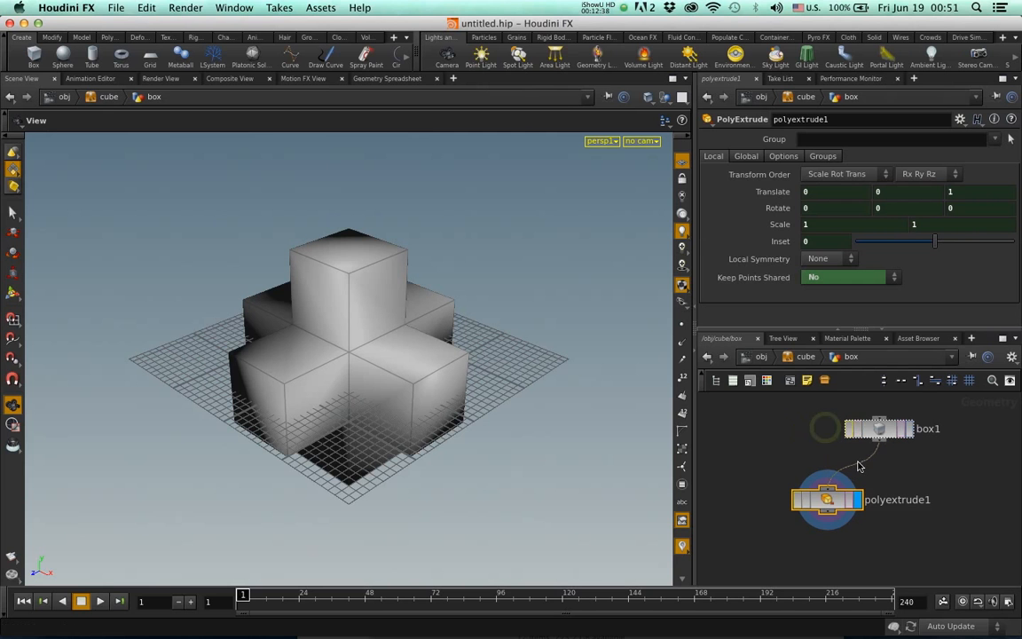
{"action": "left_click_drag", "start_coordinate": [834, 503], "coordinate": [840, 527]}
{"action": "left_click", "coordinate": [879, 435]}
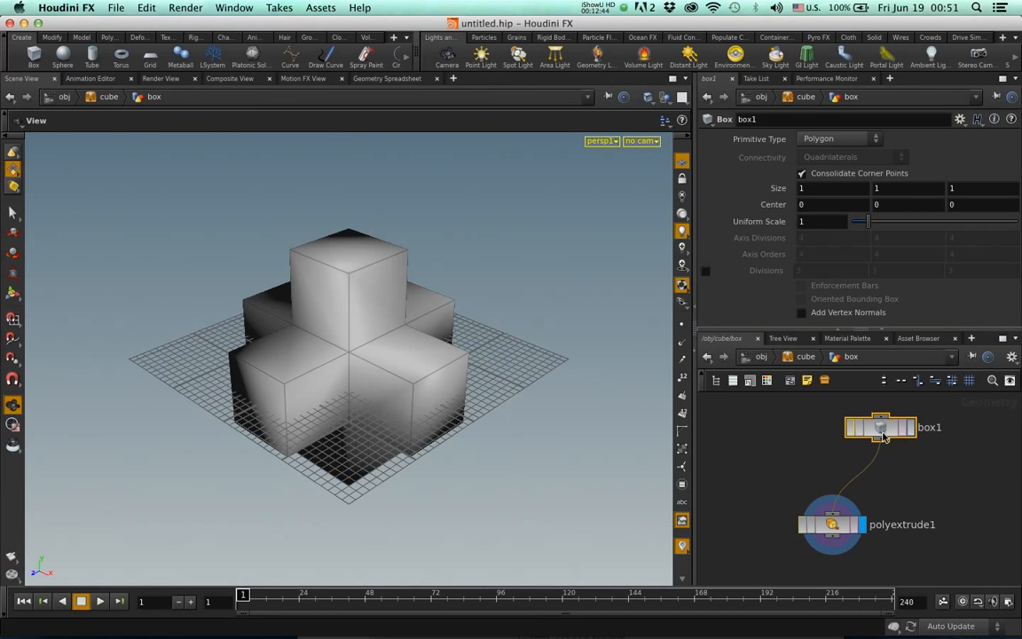
{"action": "left_click", "coordinate": [824, 404]}
{"action": "left_click", "coordinate": [800, 429]}
Step: Go up to the object level, reopen the cube asset's inner box network, and delete the box1 node
{"action": "key", "text": "u"}
{"action": "key", "text": "u"}
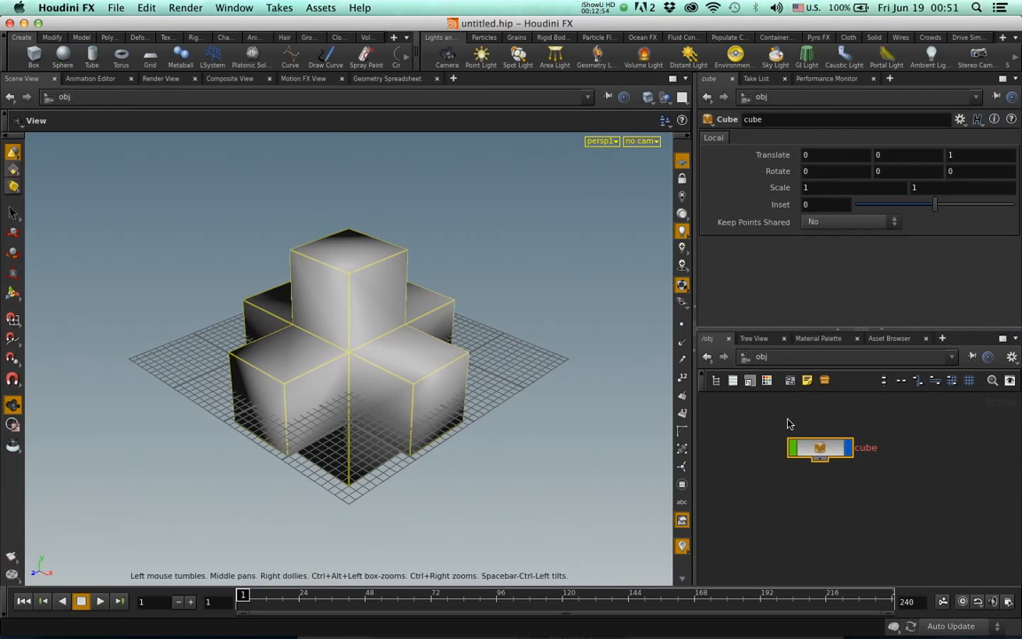
{"action": "double_click", "coordinate": [825, 451]}
{"action": "double_click", "coordinate": [824, 424]}
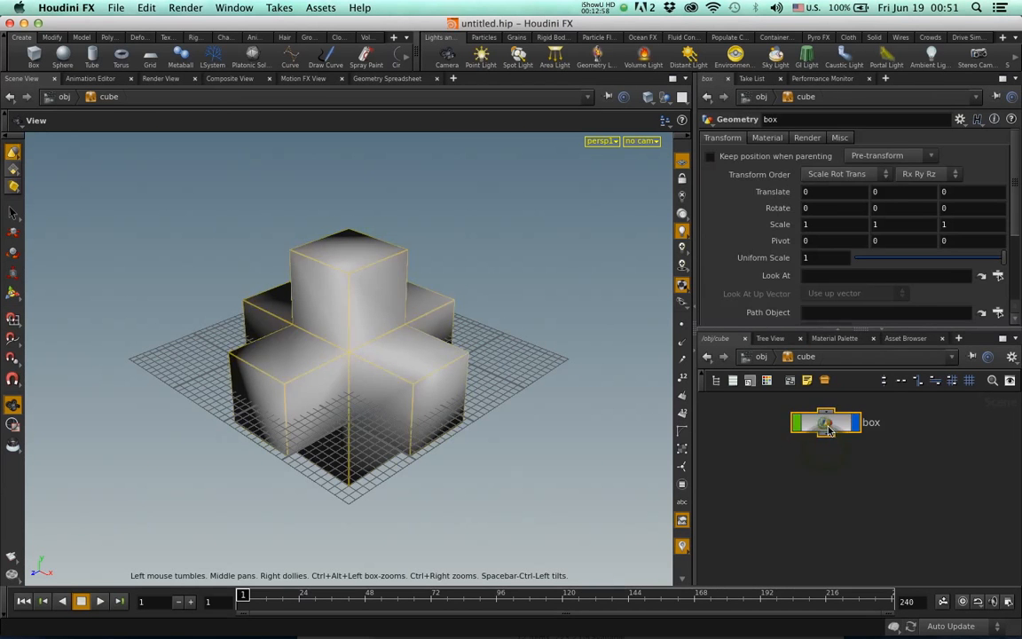
{"action": "left_click_drag", "start_coordinate": [808, 408], "coordinate": [902, 462]}
{"action": "key", "text": "Delete"}
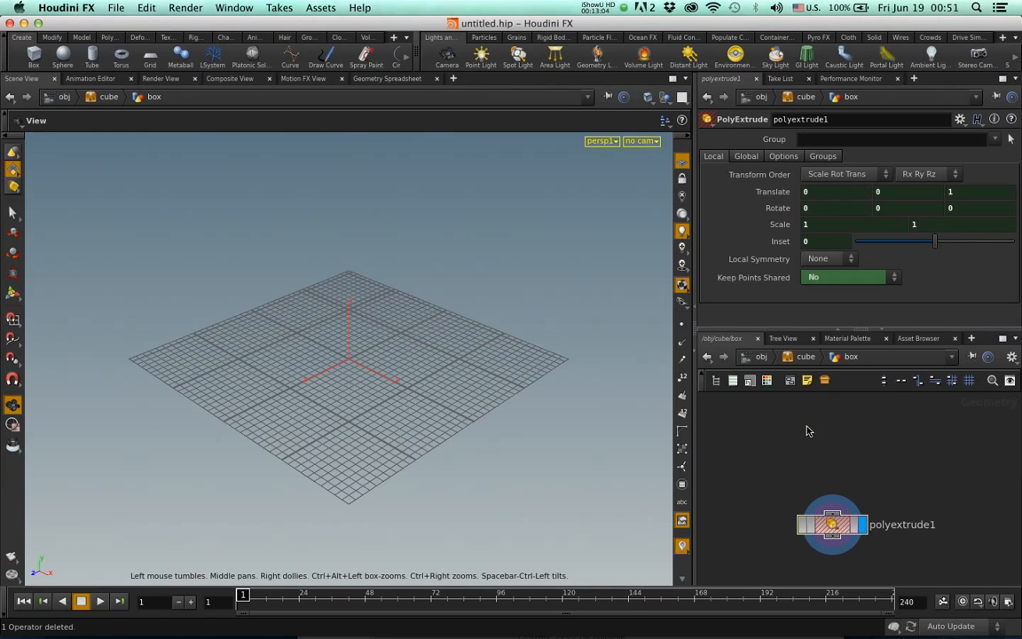
Step: Add an Object Merge node above polyextrude1 and connect its output to polyextrude1's input
{"action": "key", "text": "Tab"}
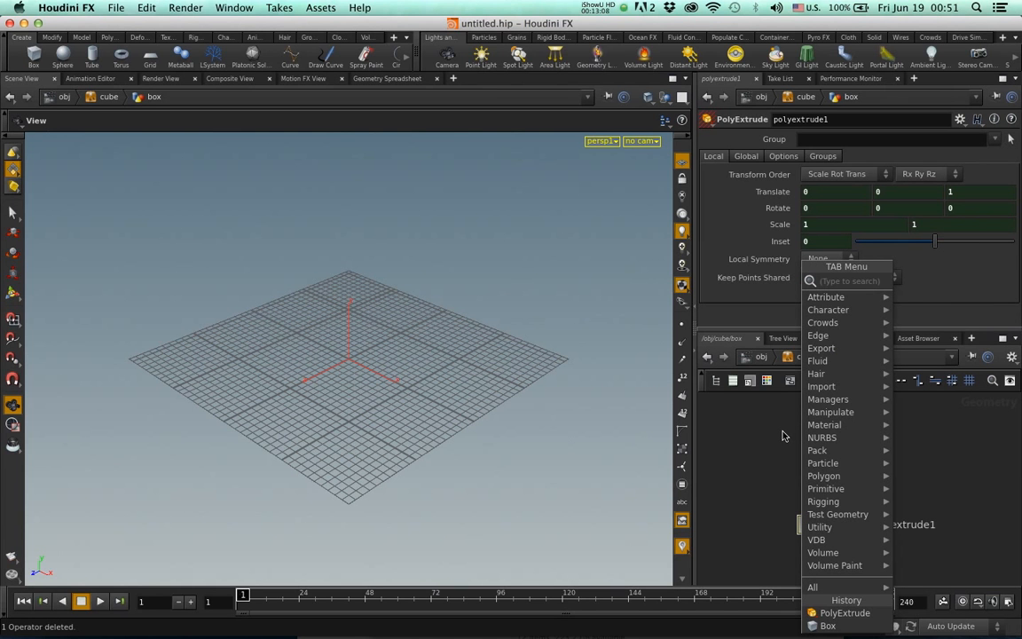
{"action": "type", "text": "merge"}
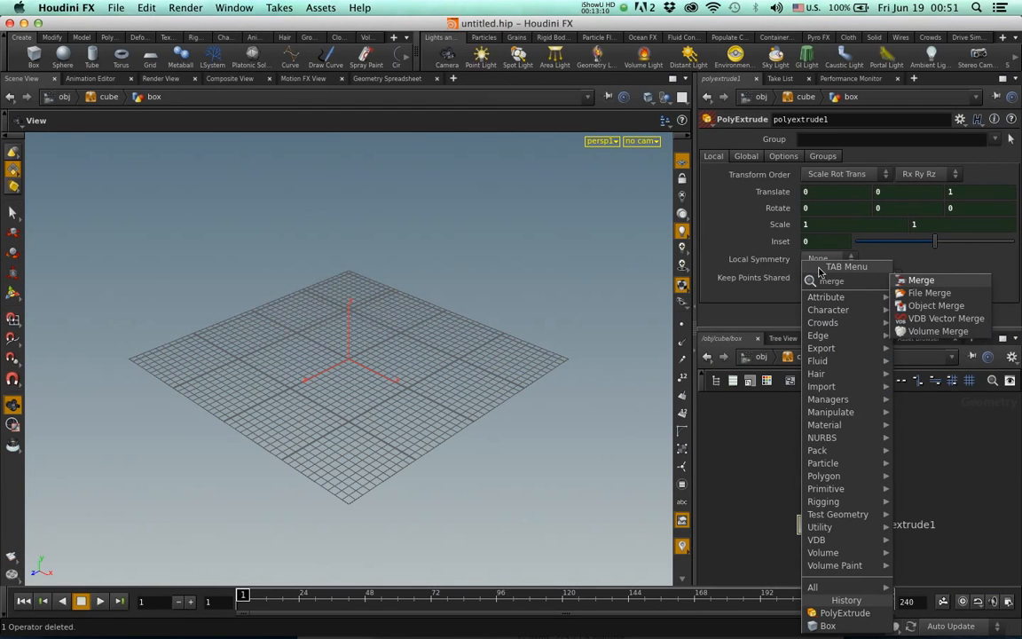
{"action": "left_click", "coordinate": [907, 306]}
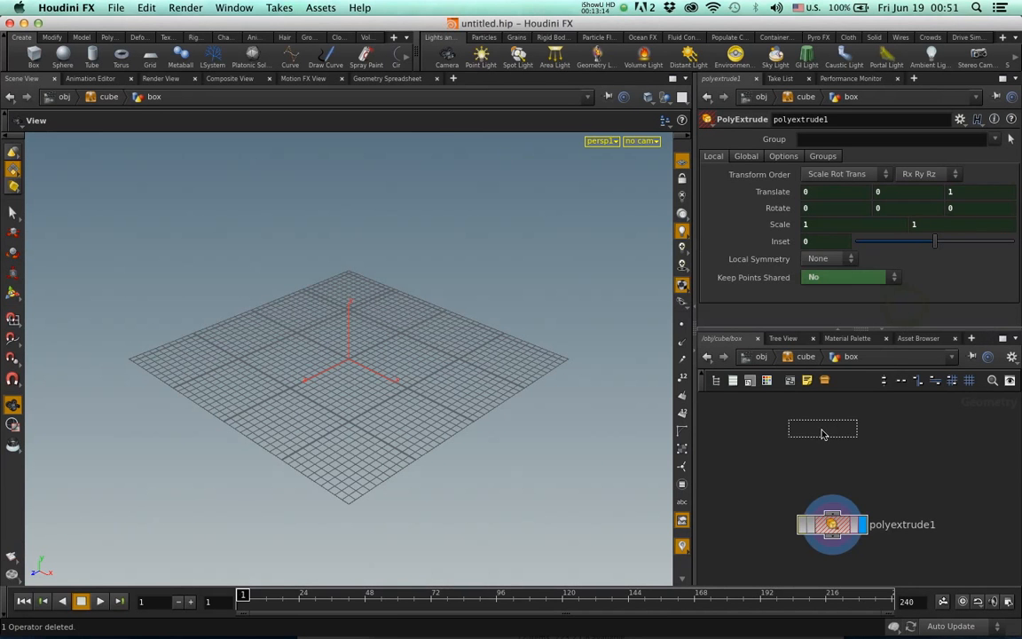
{"action": "left_click", "coordinate": [831, 462]}
{"action": "left_click_drag", "start_coordinate": [825, 429], "coordinate": [831, 431]}
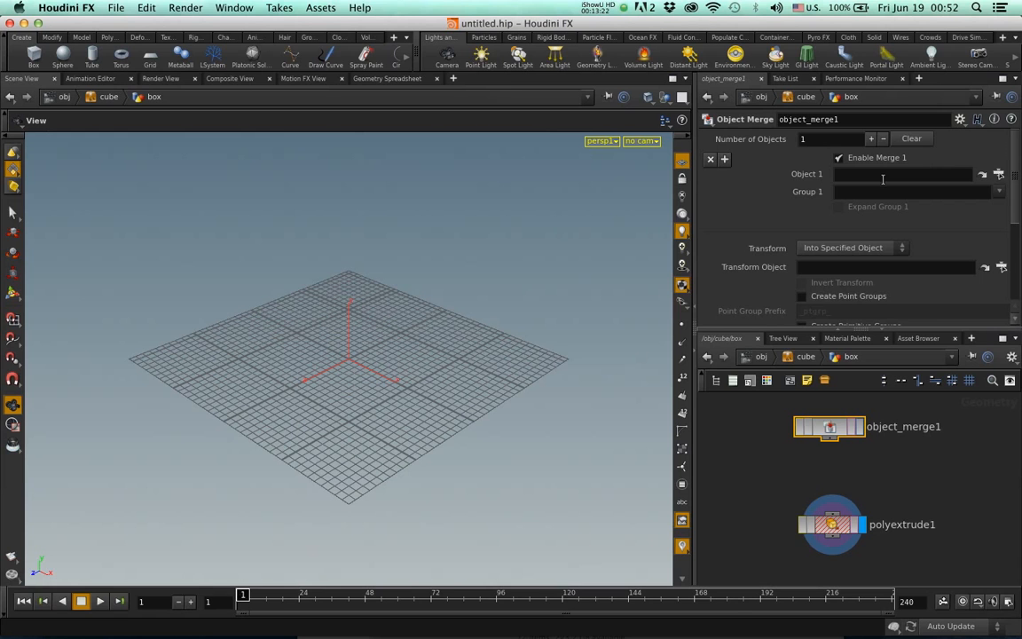
{"action": "left_click_drag", "start_coordinate": [829, 438], "coordinate": [833, 524]}
Step: Open the cube asset's type properties from the object level, and return to the object_merge1 node in its box network
{"action": "key", "text": "u"}
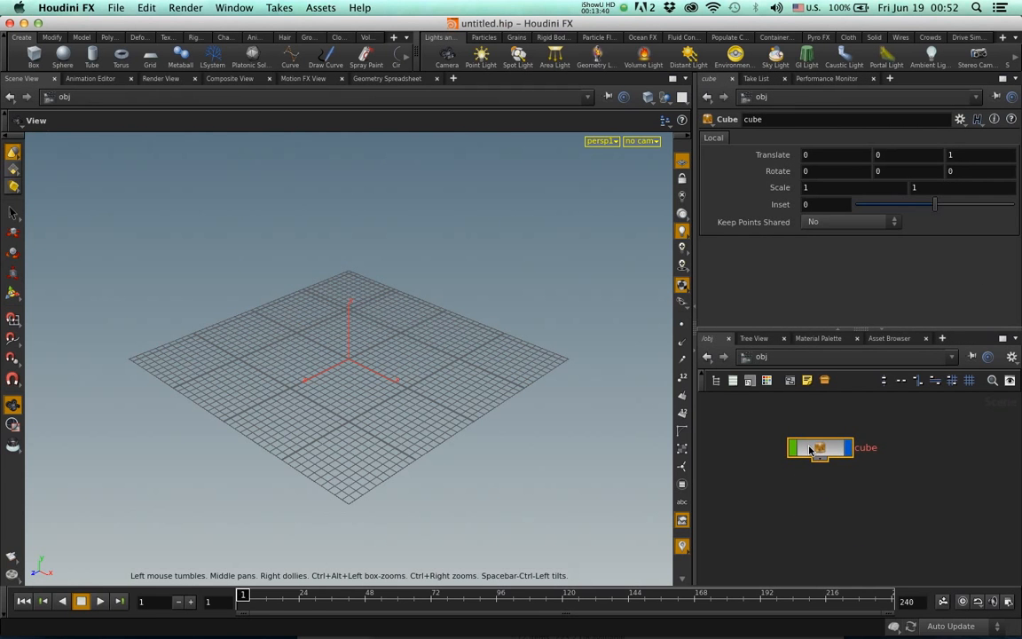
{"action": "right_click", "coordinate": [802, 452]}
{"action": "left_click", "coordinate": [834, 626]}
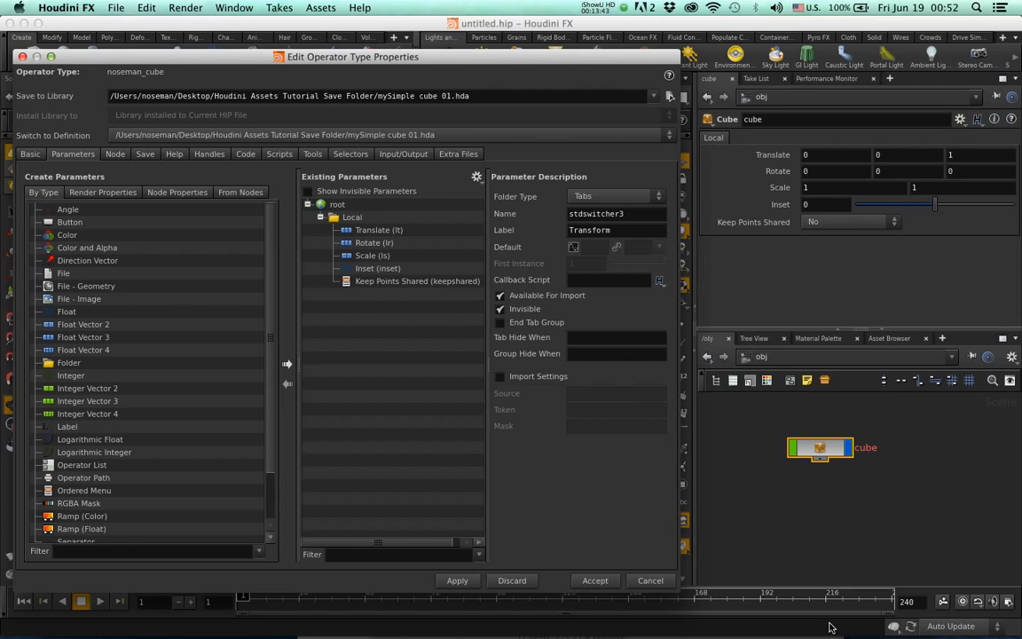
{"action": "double_click", "coordinate": [821, 446]}
{"action": "double_click", "coordinate": [828, 435]}
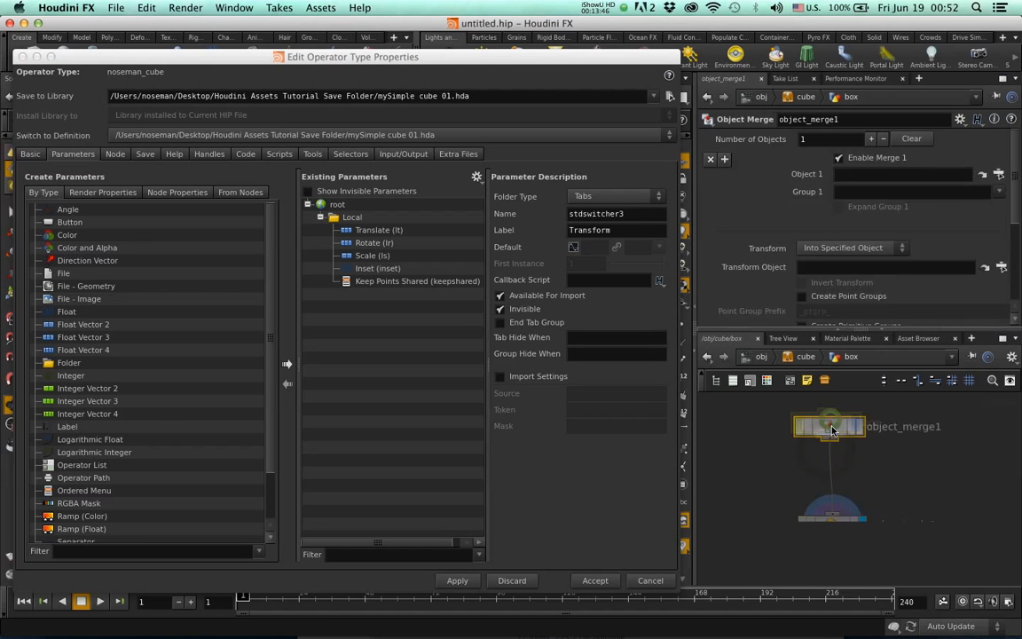
{"action": "left_click_drag", "start_coordinate": [827, 431], "coordinate": [831, 434]}
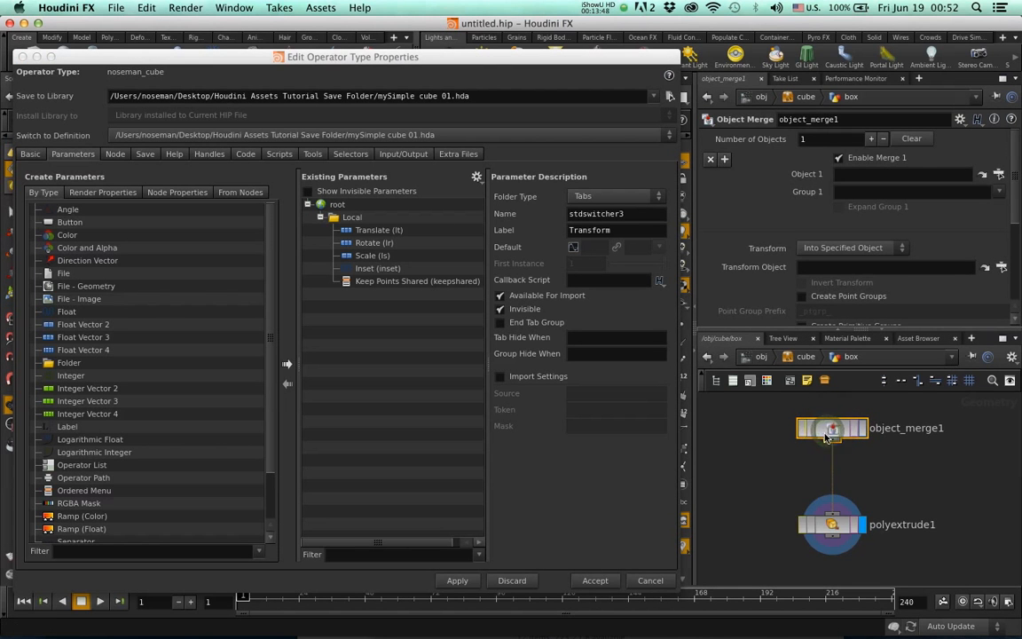
Step: Add object_merge1's Object 1 path to the asset's existing parameters, label it "Drag an Object in Here... ok?", and accept the type properties
{"action": "left_click_drag", "start_coordinate": [809, 179], "coordinate": [349, 213]}
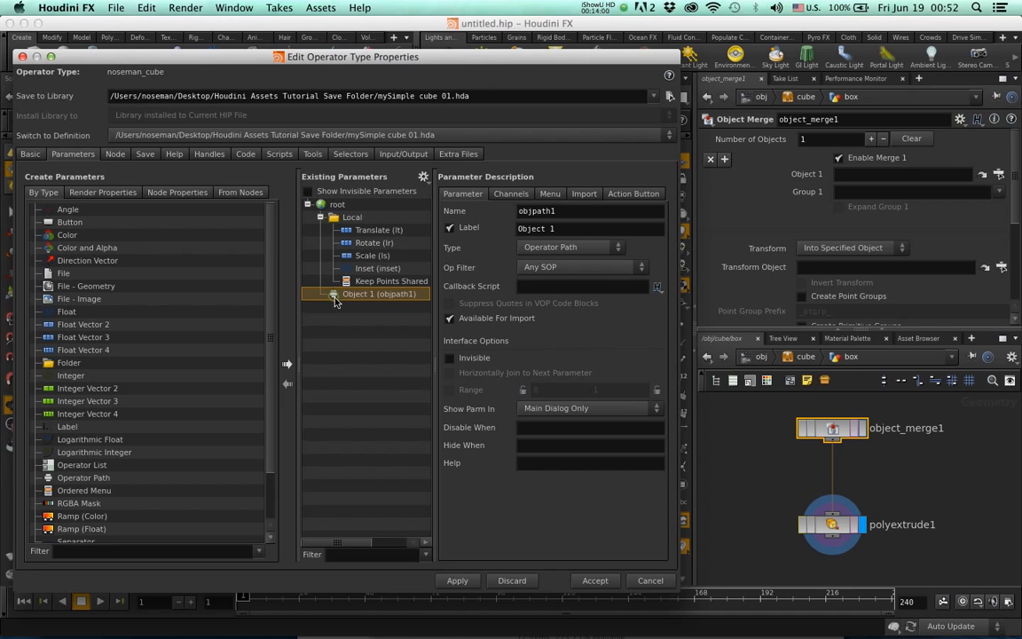
{"action": "triple_click", "coordinate": [560, 228]}
{"action": "type", "text": "Drag an"}
{"action": "left_click", "coordinate": [593, 581]}
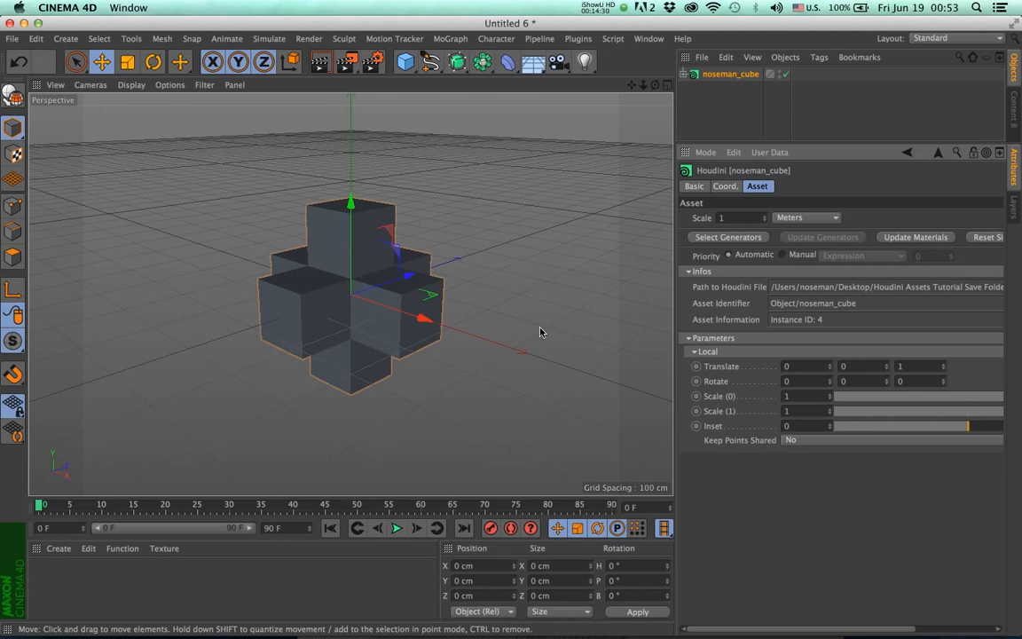
Step: In Cinema 4D, replace the loaded cube asset with the updated mySimple cube 01.hda and select it to show its object input
{"action": "left_click", "coordinate": [696, 80]}
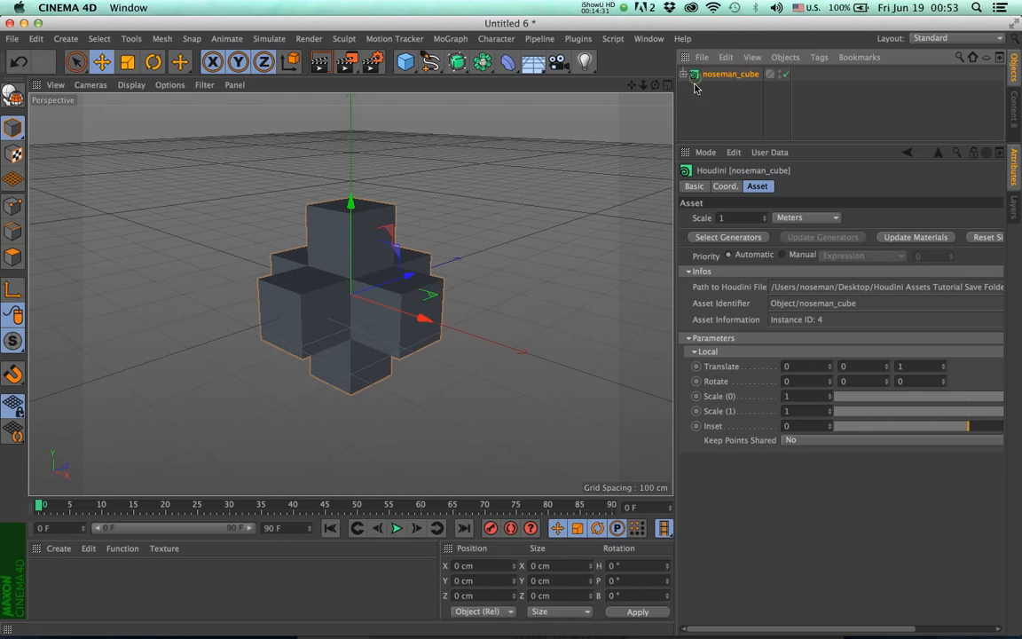
{"action": "key", "text": "Delete"}
{"action": "left_click", "coordinate": [541, 38]}
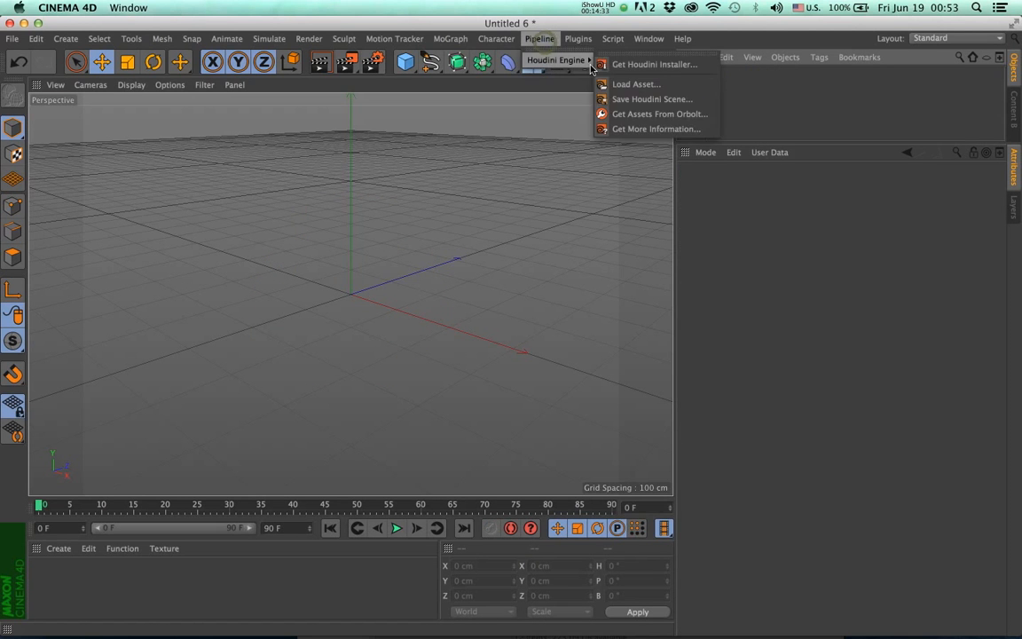
{"action": "left_click", "coordinate": [561, 82]}
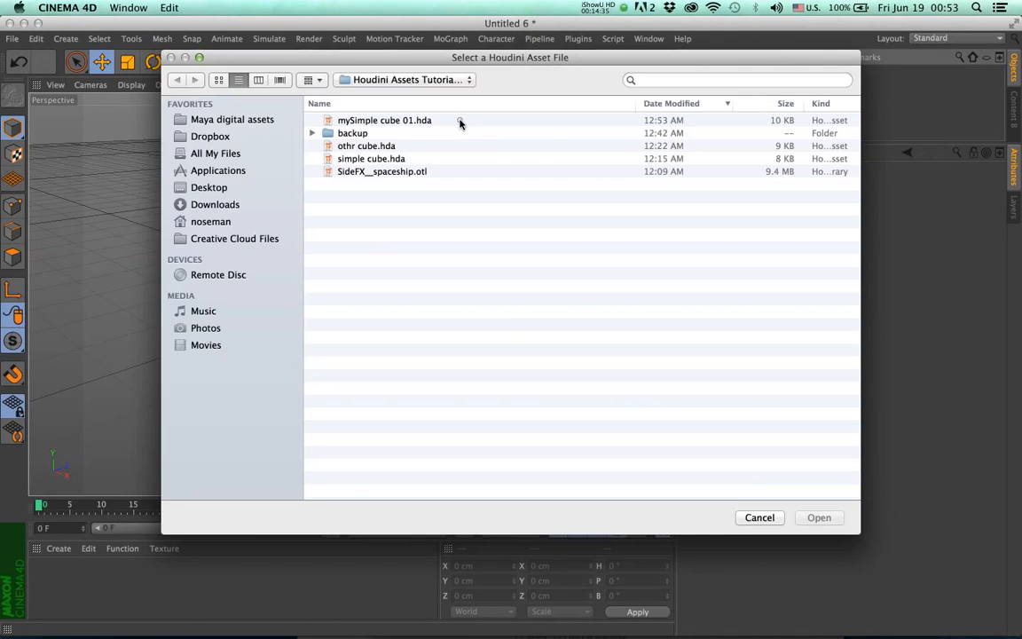
{"action": "double_click", "coordinate": [461, 125]}
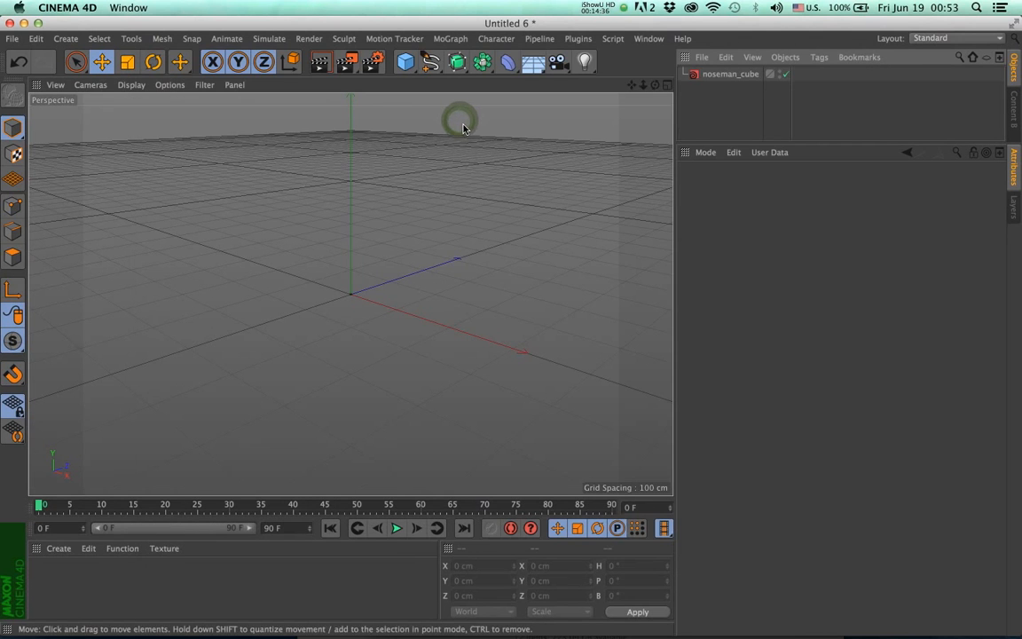
{"action": "left_click", "coordinate": [711, 76]}
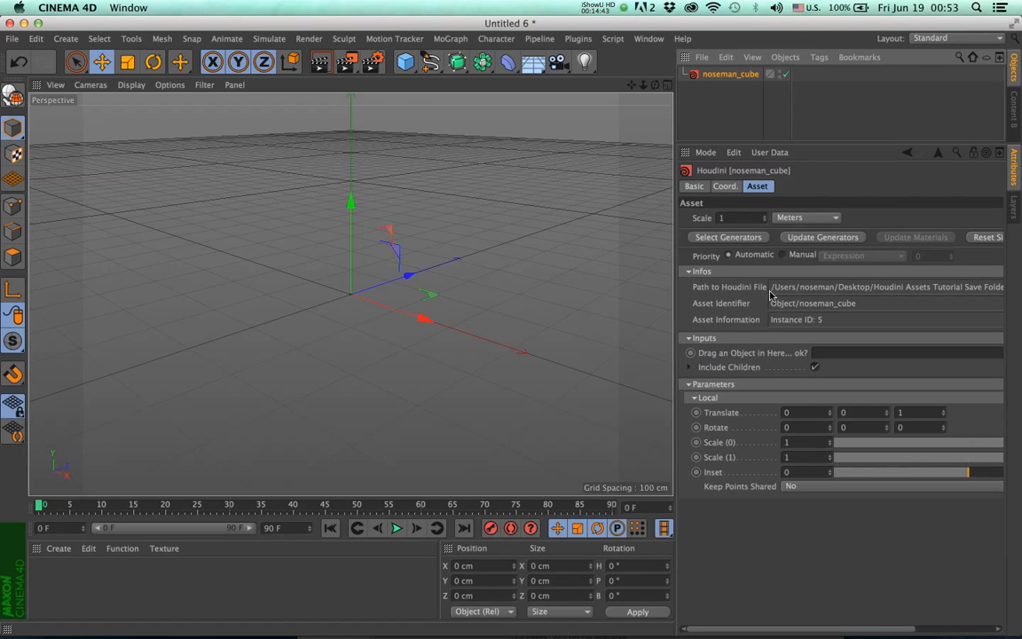
Step: Create a Cube primitive, assign it to the asset's "Drag an Object in Here... ok?" input, and select the Cube
{"action": "left_click", "coordinate": [405, 61]}
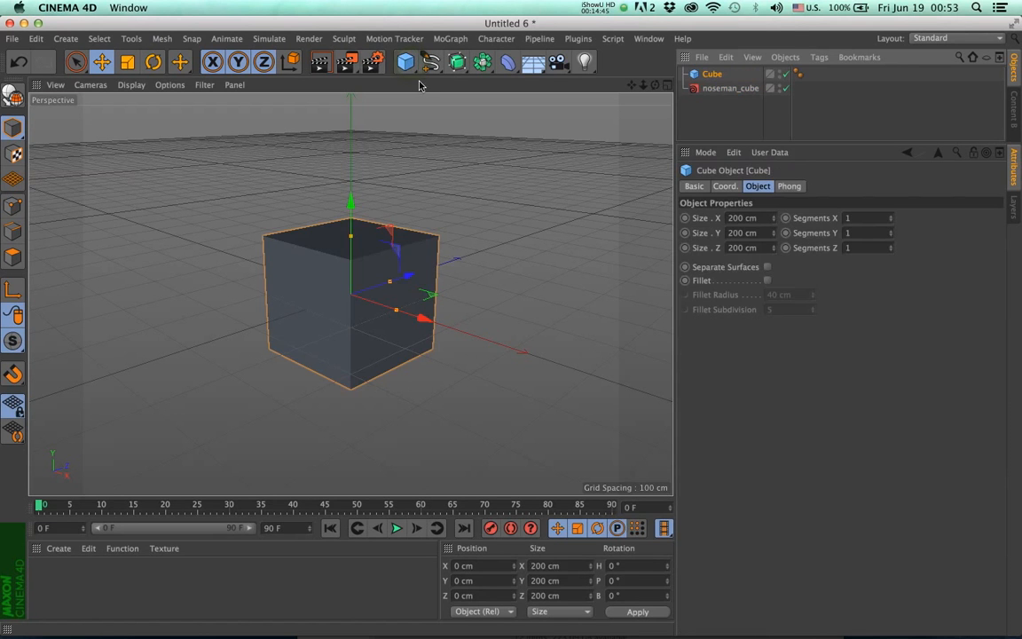
{"action": "left_click", "coordinate": [695, 88]}
{"action": "left_click_drag", "start_coordinate": [695, 79], "coordinate": [826, 353]}
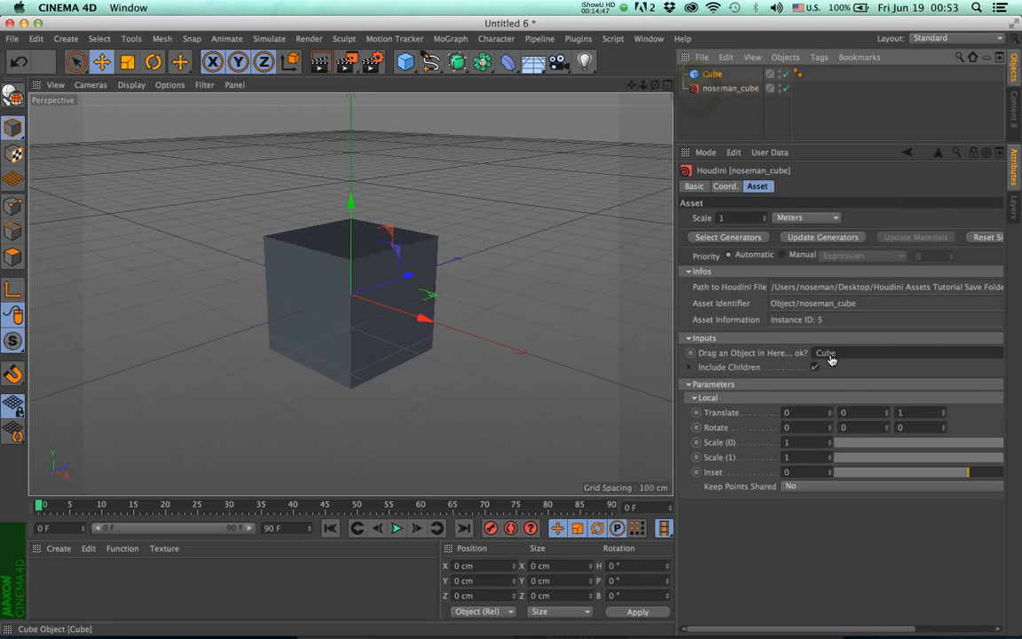
{"action": "left_click", "coordinate": [712, 74]}
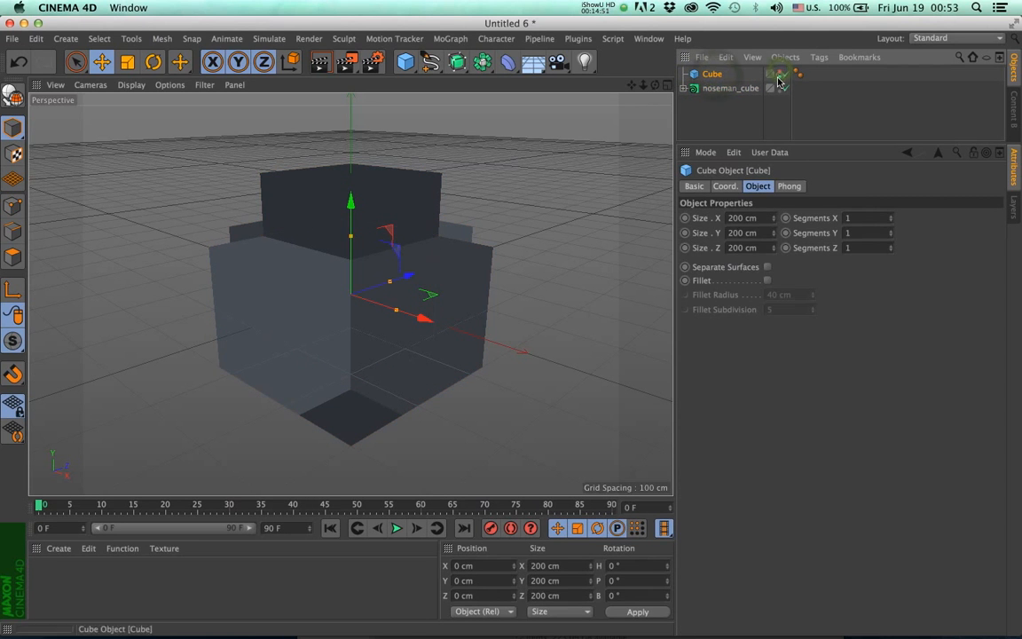
Step: Switch the perspective viewport to shaded display with edge lines so the extruded cube's faces are outlined
{"action": "mouse_move", "coordinate": [428, 321]}
{"action": "left_mouse_down", "text": "alt"}
{"action": "mouse_move", "coordinate": [381, 340]}
{"action": "mouse_move", "coordinate": [371, 329]}
{"action": "mouse_move", "coordinate": [491, 315]}
{"action": "mouse_move", "coordinate": [392, 320]}
{"action": "mouse_move", "coordinate": [317, 208]}
{"action": "mouse_move", "coordinate": [449, 280]}
{"action": "mouse_move", "coordinate": [476, 272]}
{"action": "mouse_move", "coordinate": [459, 279]}
{"action": "left_mouse_up", "text": "alt"}
{"action": "left_click", "coordinate": [132, 86]}
{"action": "left_click", "coordinate": [169, 119]}
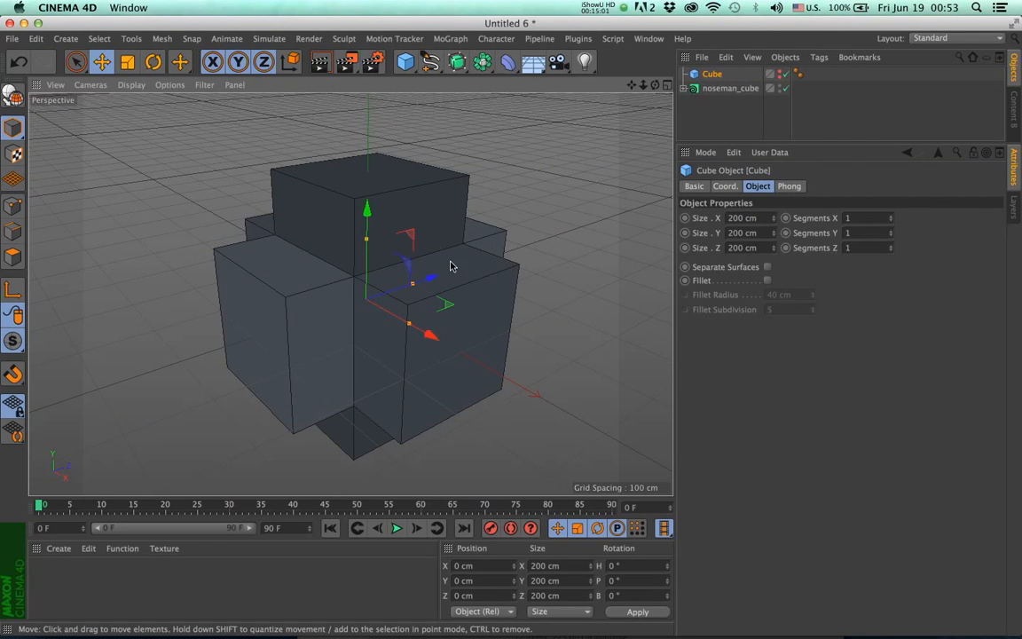
{"action": "right_click_drag", "start_coordinate": [445, 235], "coordinate": [440, 254], "text": "alt"}
{"action": "middle_click_drag", "start_coordinate": [446, 252], "coordinate": [413, 250], "text": "alt"}
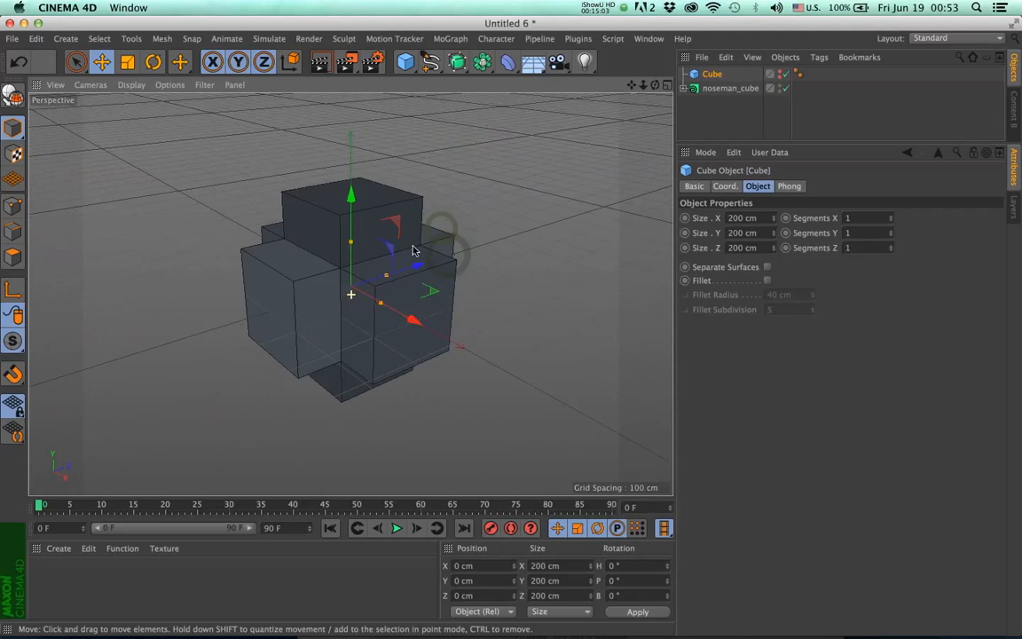
{"action": "mouse_move", "coordinate": [413, 250]}
{"action": "left_mouse_down", "text": "alt"}
{"action": "mouse_move", "coordinate": [407, 233]}
{"action": "mouse_move", "coordinate": [443, 235]}
{"action": "mouse_move", "coordinate": [395, 242]}
{"action": "mouse_move", "coordinate": [420, 254]}
{"action": "mouse_move", "coordinate": [424, 241]}
{"action": "left_mouse_up", "text": "alt"}
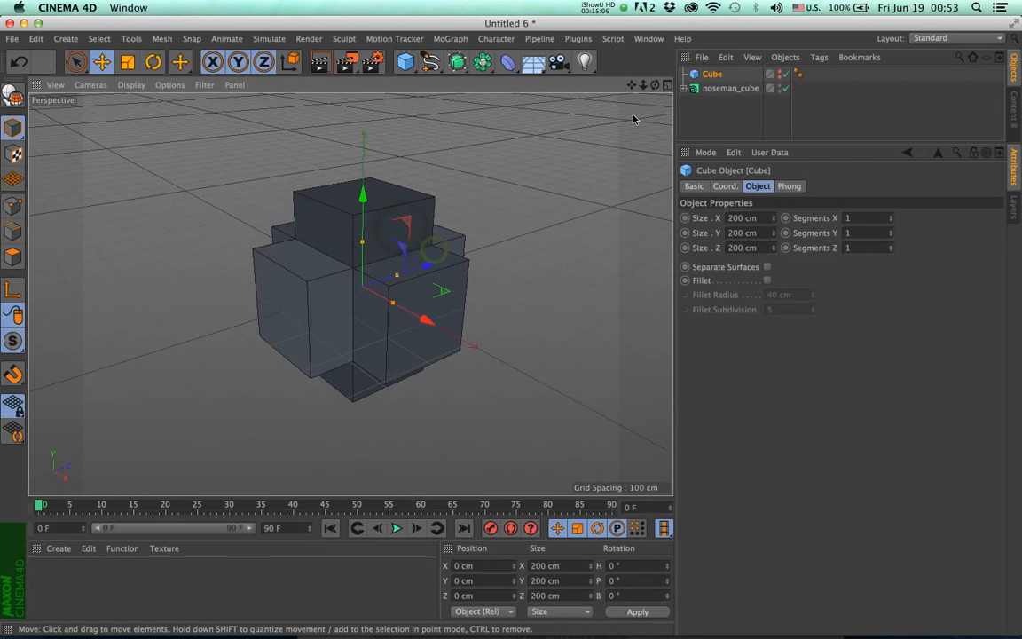
Step: Expand the Houdini cube asset's hierarchy and set its third Translate value to 1.87
{"action": "left_click", "coordinate": [701, 90]}
{"action": "left_click", "coordinate": [684, 90]}
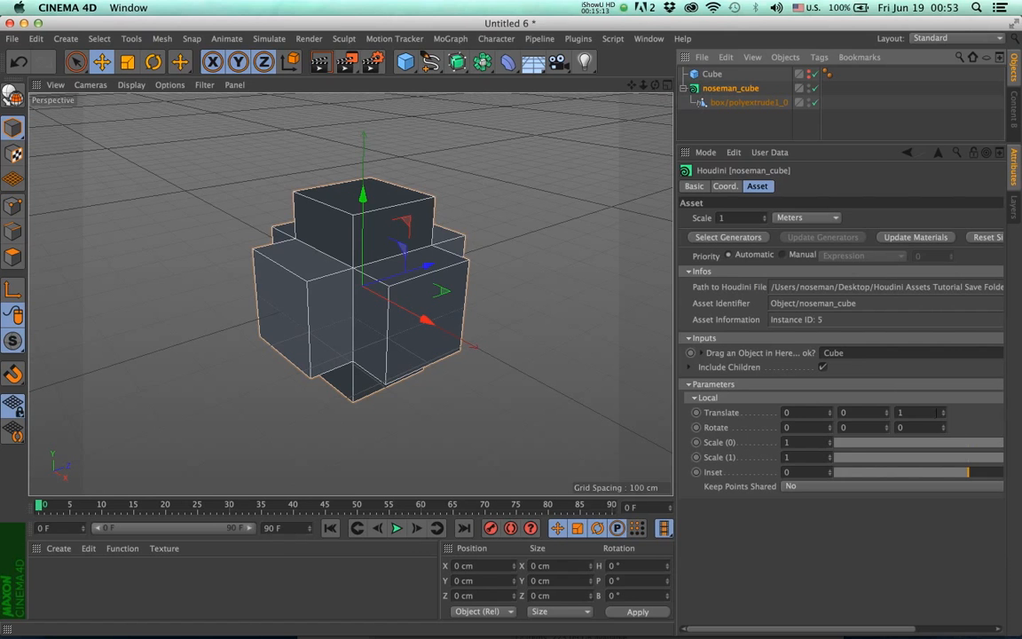
{"action": "mouse_move", "coordinate": [944, 416]}
{"action": "left_mouse_down"}
{"action": "mouse_move", "coordinate": [935, 364]}
{"action": "mouse_move", "coordinate": [941, 404]}
{"action": "left_mouse_up"}
Step: Replace the Cube with a new Sphere primitive and assign it to the asset's "Drag an Object in Here... ok?" input
{"action": "left_click", "coordinate": [710, 75]}
{"action": "key", "text": "Delete"}
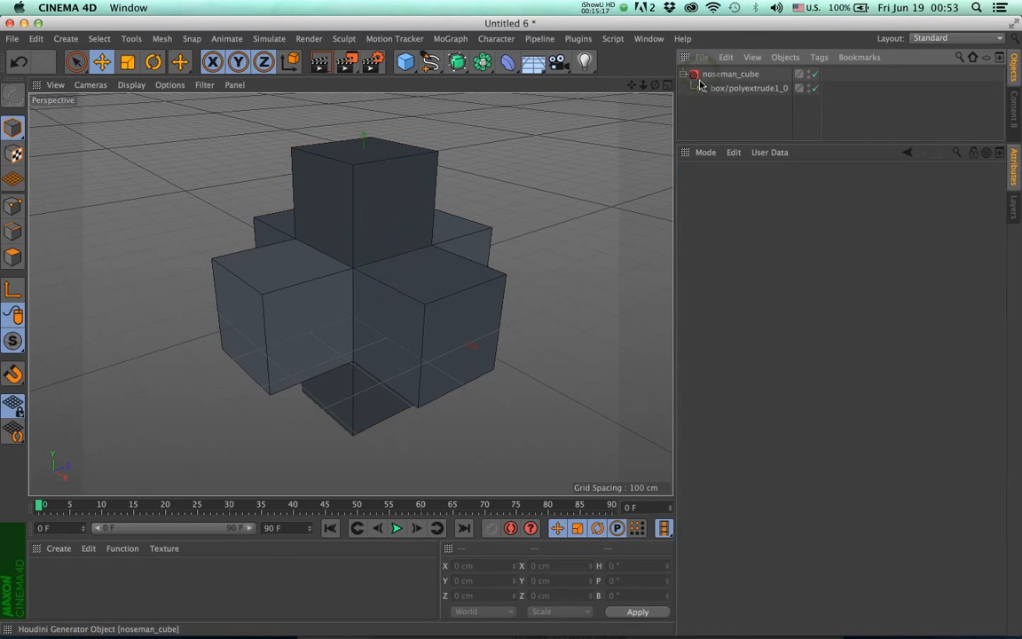
{"action": "left_click_drag", "start_coordinate": [408, 64], "coordinate": [687, 114]}
{"action": "left_click", "coordinate": [725, 88]}
{"action": "left_click_drag", "start_coordinate": [715, 73], "coordinate": [831, 356]}
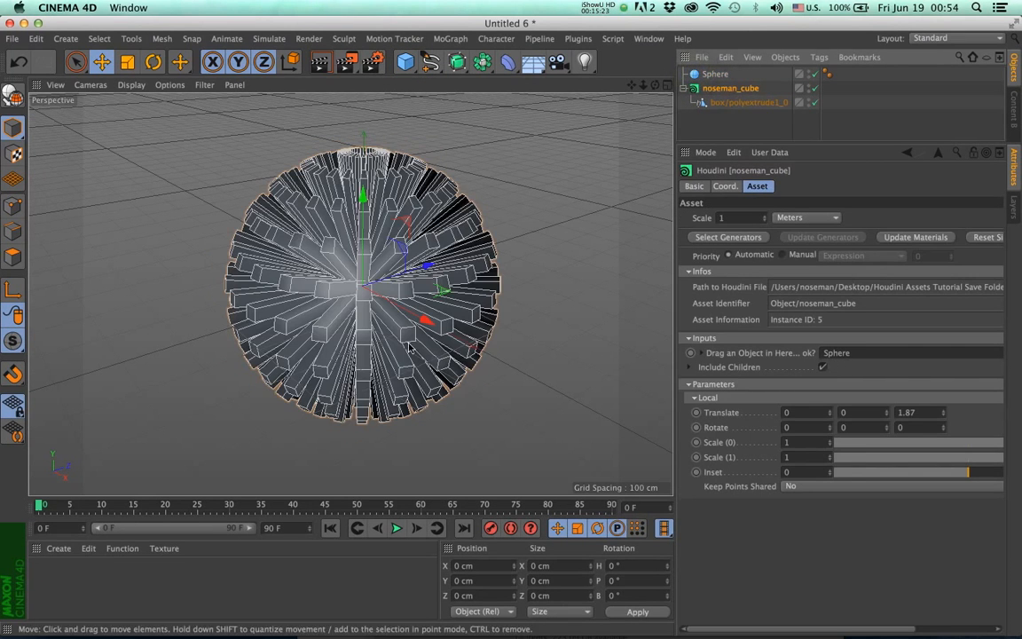
Step: Reduce the Sphere's Segments to 4
{"action": "left_click_drag", "start_coordinate": [434, 338], "coordinate": [607, 373], "text": "alt"}
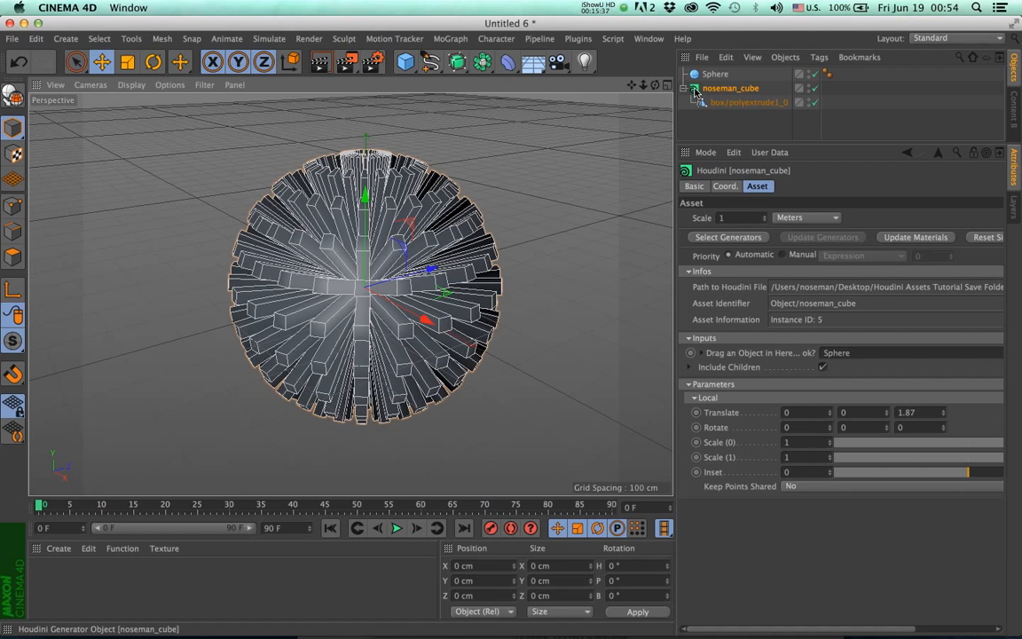
{"action": "left_click", "coordinate": [715, 74]}
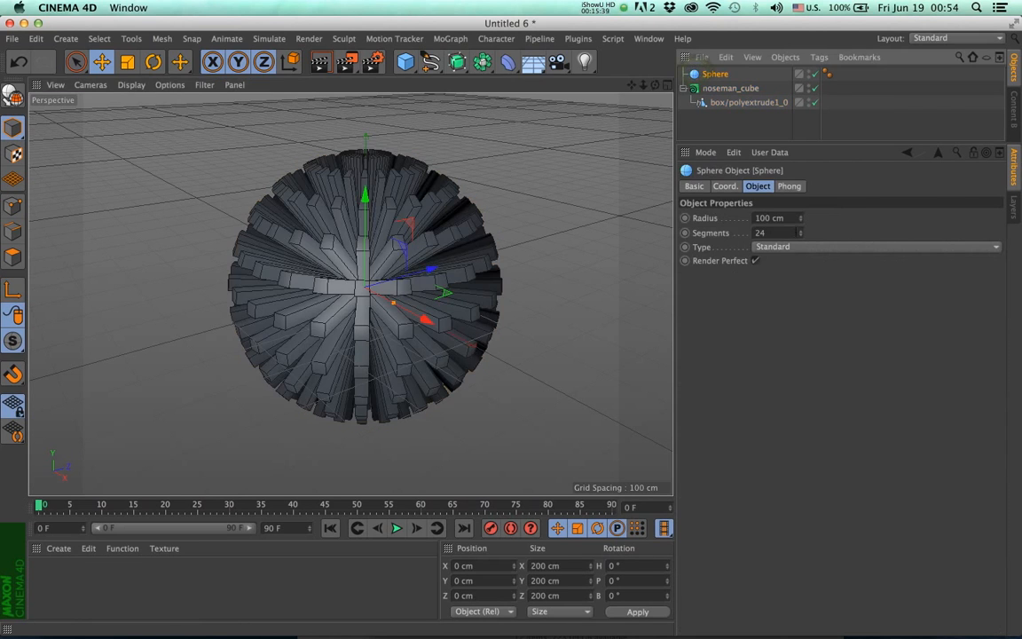
{"action": "left_click_drag", "start_coordinate": [799, 238], "coordinate": [799, 253]}
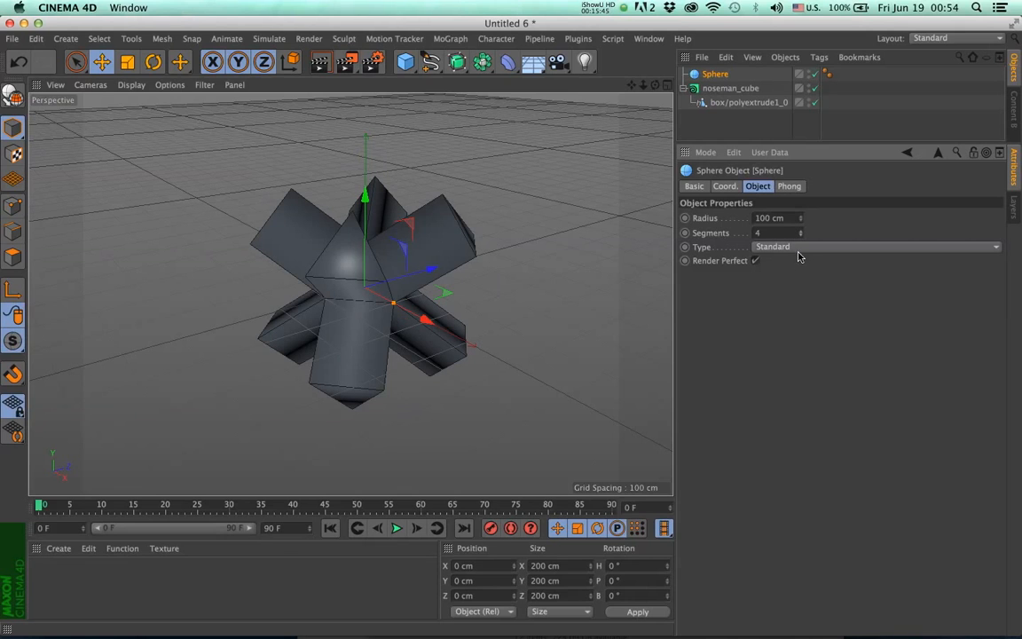